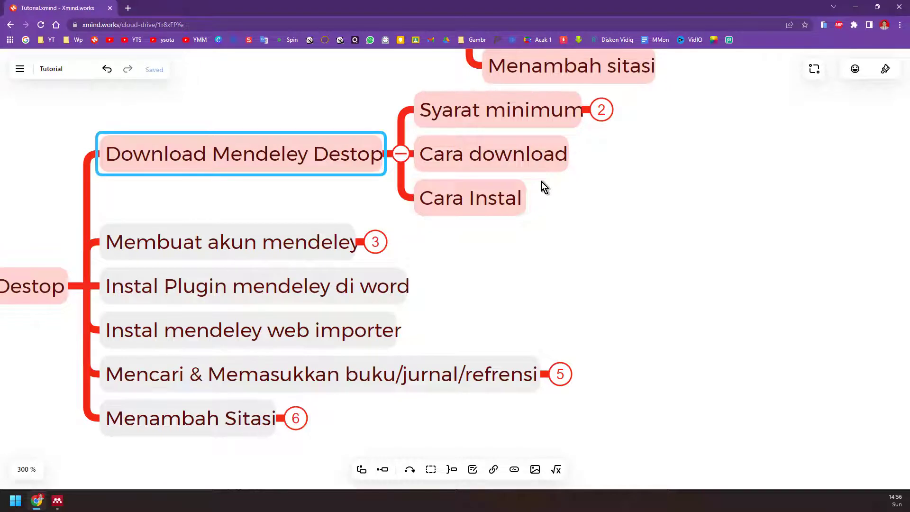
- Zoom the Xmind mind map out to see the Mendeley Destop branch, then open a new Chrome tab
{"action": "scroll", "coordinate": [506, 196], "scroll_direction": "up", "scroll_amount": 2}
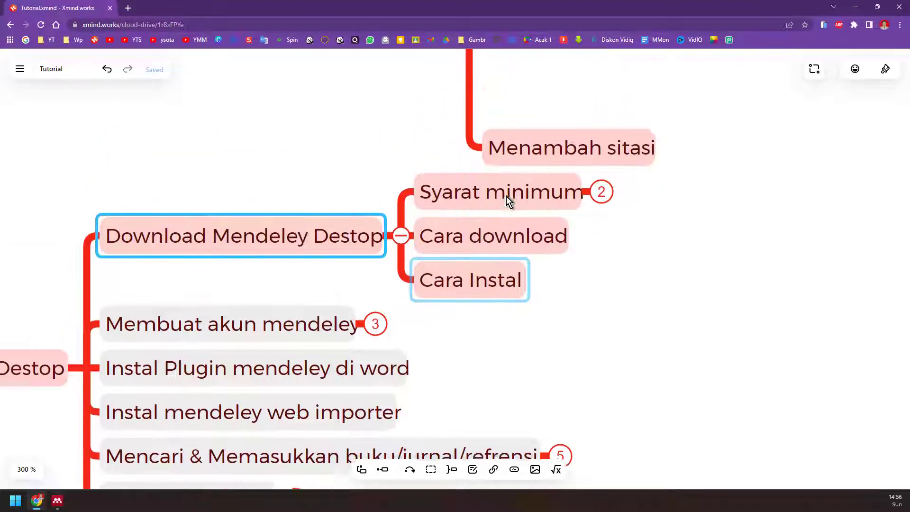
{"action": "scroll", "coordinate": [506, 196], "scroll_direction": "down", "scroll_amount": 2}
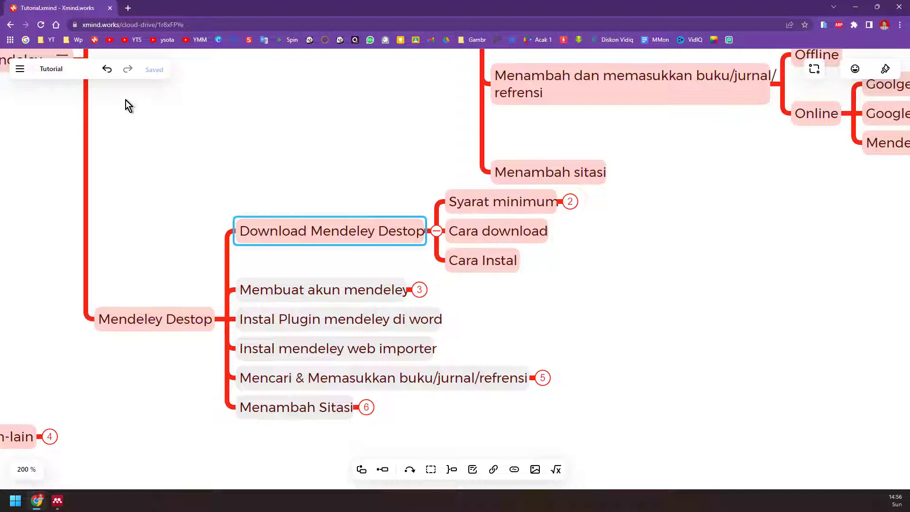
{"action": "left_click", "coordinate": [128, 8]}
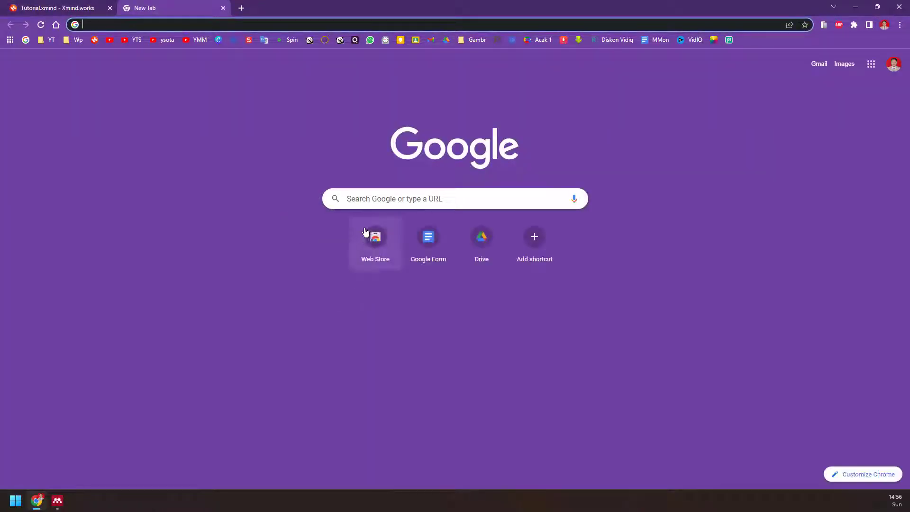
- Search Google for 'mendeley desktop download' and open the Mendeley Desktop 1.19.5 Installers result
{"action": "left_click", "coordinate": [375, 199]}
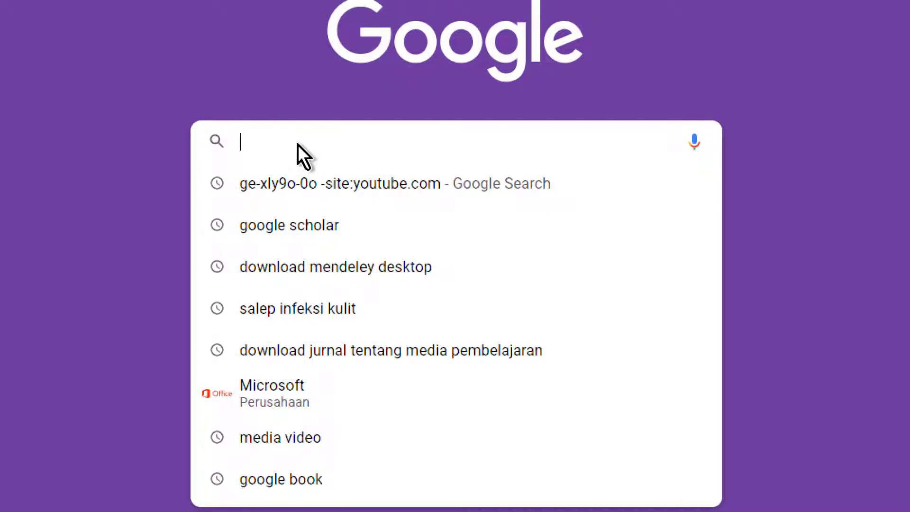
{"action": "type", "text": "mend"}
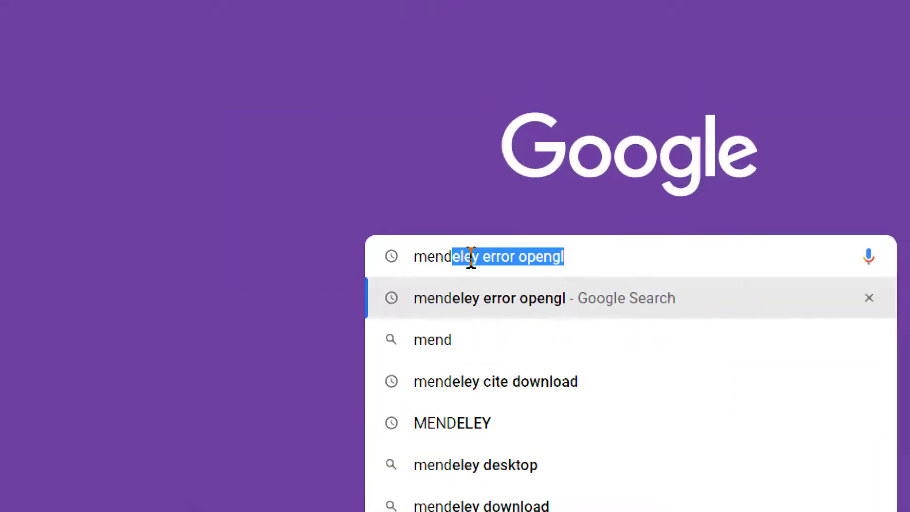
{"action": "type", "text": "eley des"}
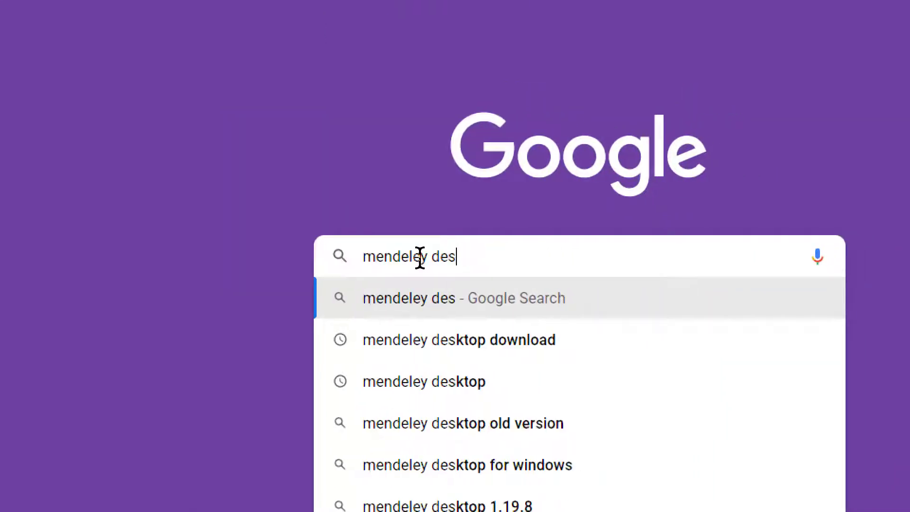
{"action": "type", "text": "top down"}
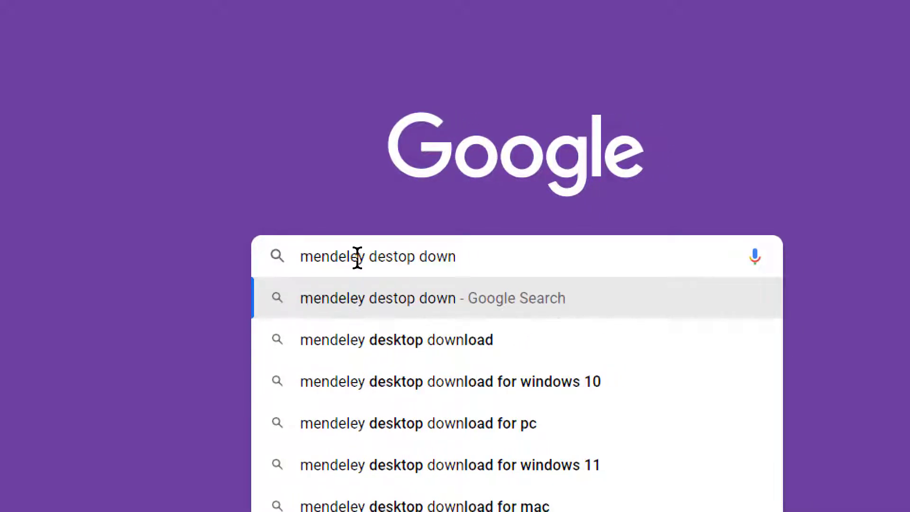
{"action": "left_click", "coordinate": [349, 348]}
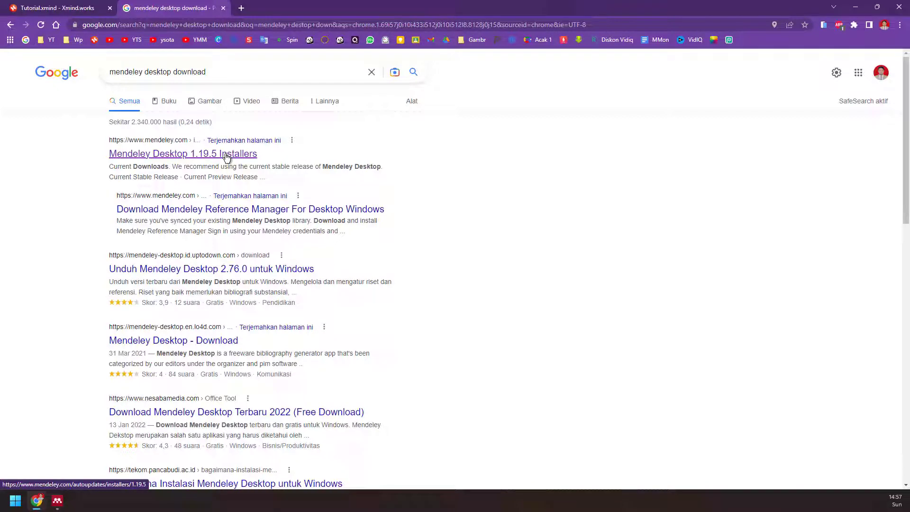
{"action": "left_click", "coordinate": [226, 156]}
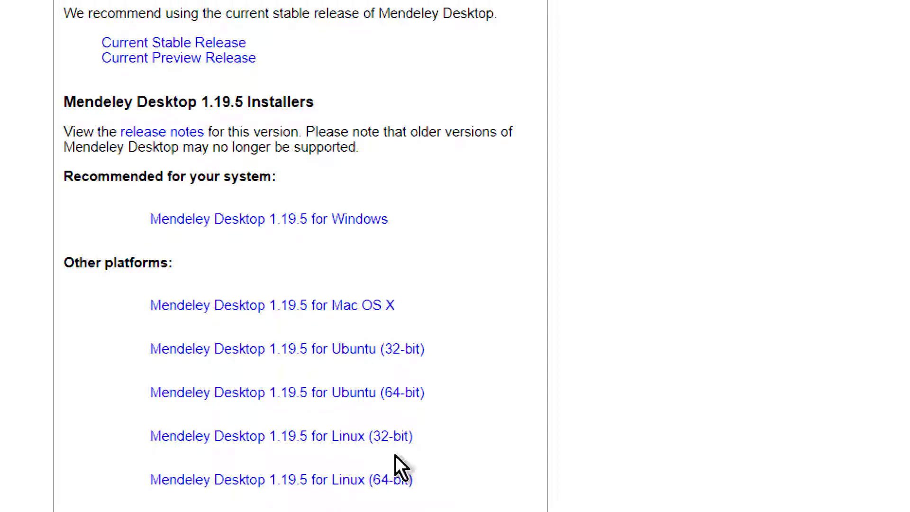
- Save the Mendeley Desktop 1.19.5 for Windows installer into Downloads with suffix 2, then open File Explorer
{"action": "scroll", "coordinate": [406, 450], "scroll_direction": "down", "scroll_amount": 1}
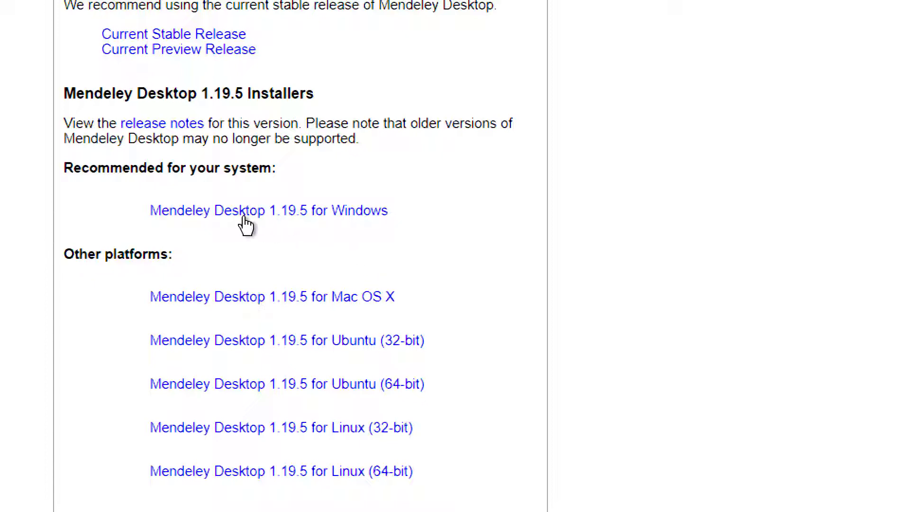
{"action": "left_click", "coordinate": [323, 217]}
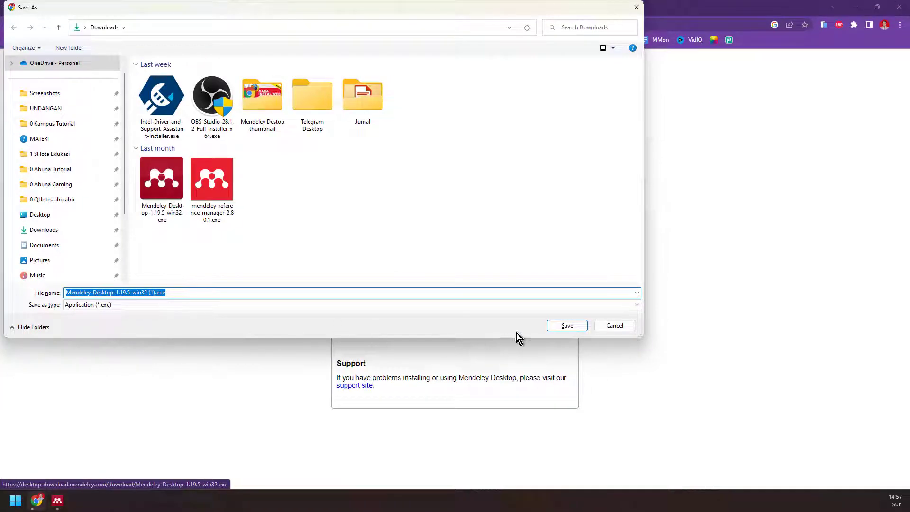
{"action": "double_click", "coordinate": [279, 294]}
{"action": "type", "text": "2"}
{"action": "left_click", "coordinate": [568, 328]}
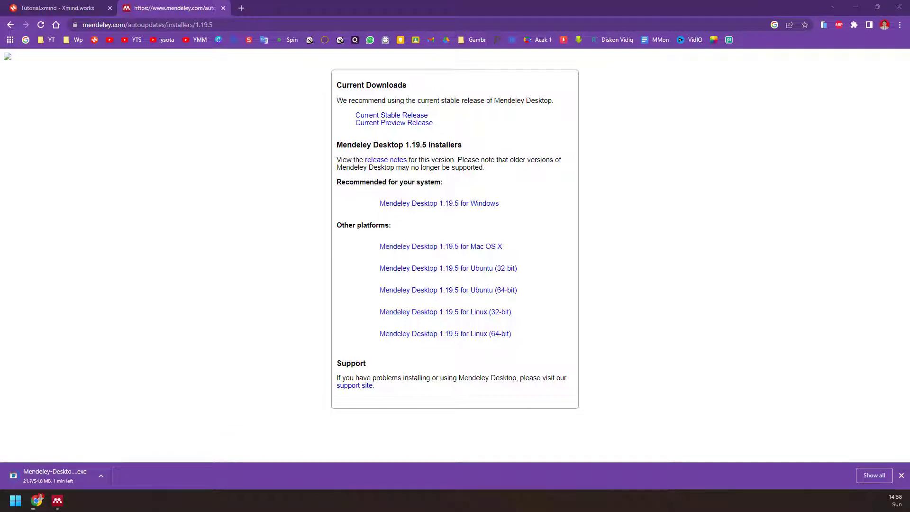
{"action": "key", "text": "super+e"}
{"action": "left_click_drag", "start_coordinate": [524, 109], "coordinate": [498, 105]}
- Maximize Explorer, go to Downloads, and run Mendeley-Desktop-1.19.5-win32.exe as administrator
{"action": "left_click", "coordinate": [757, 103]}
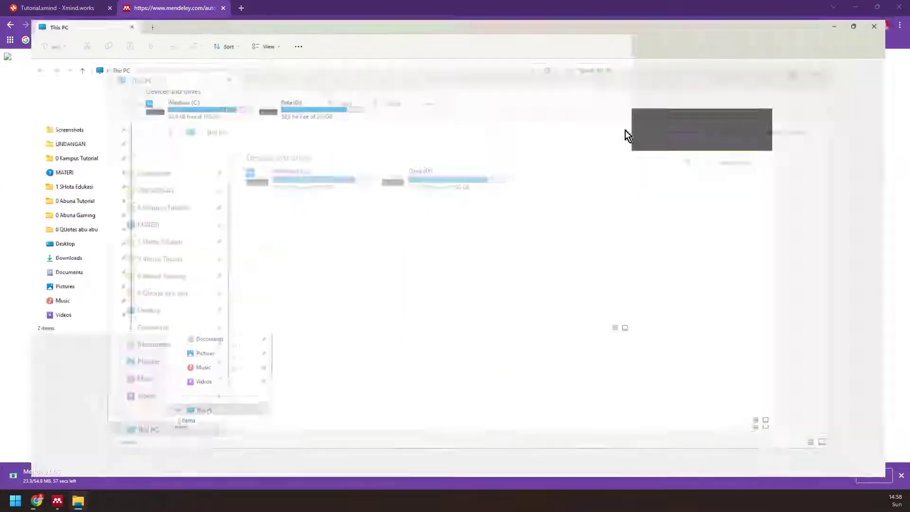
{"action": "left_click", "coordinate": [57, 257]}
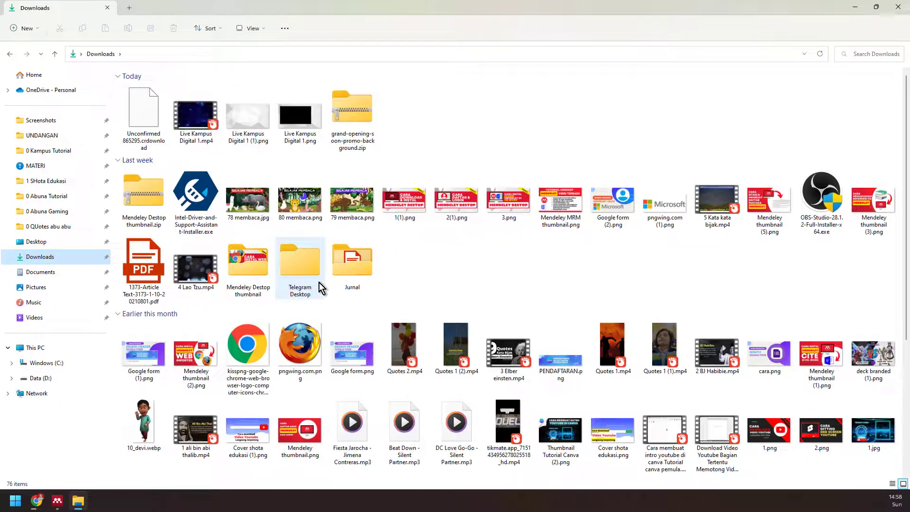
{"action": "scroll", "coordinate": [379, 285], "scroll_direction": "down", "scroll_amount": 5}
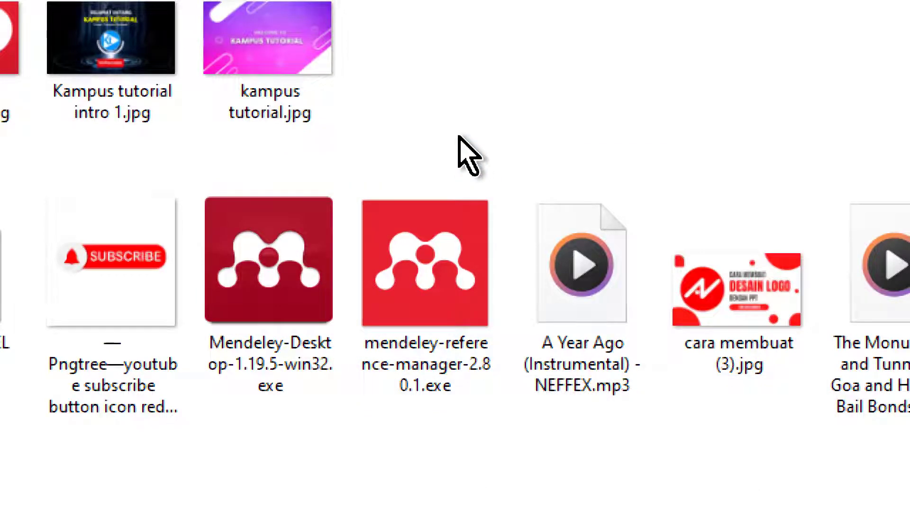
{"action": "mouse_move", "coordinate": [388, 345]}
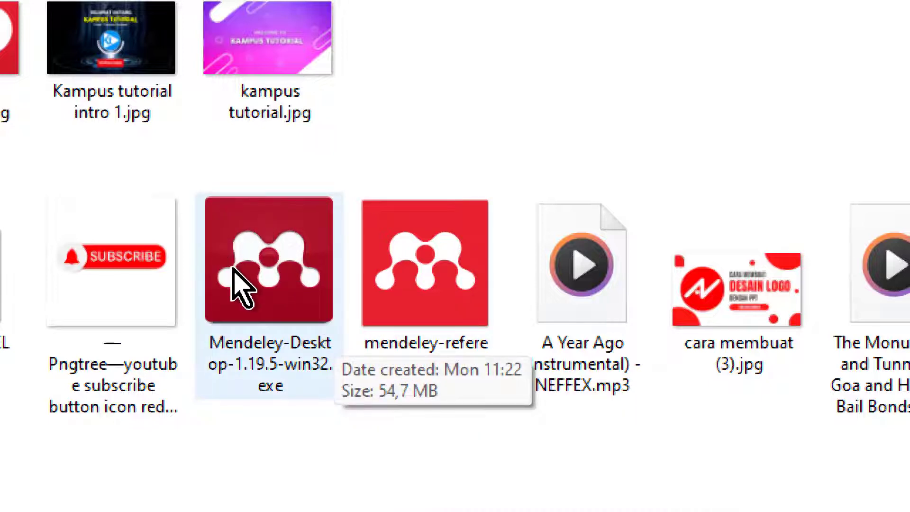
{"action": "mouse_move", "coordinate": [399, 279]}
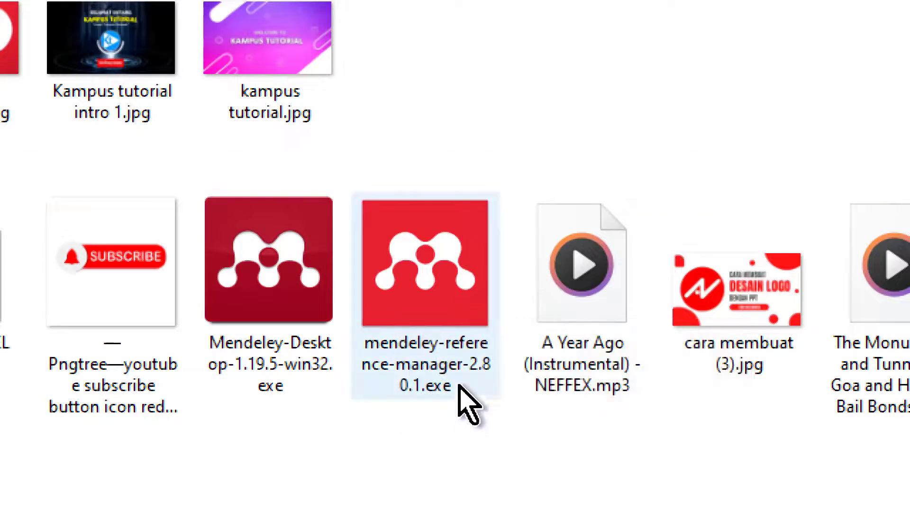
{"action": "mouse_move", "coordinate": [448, 348]}
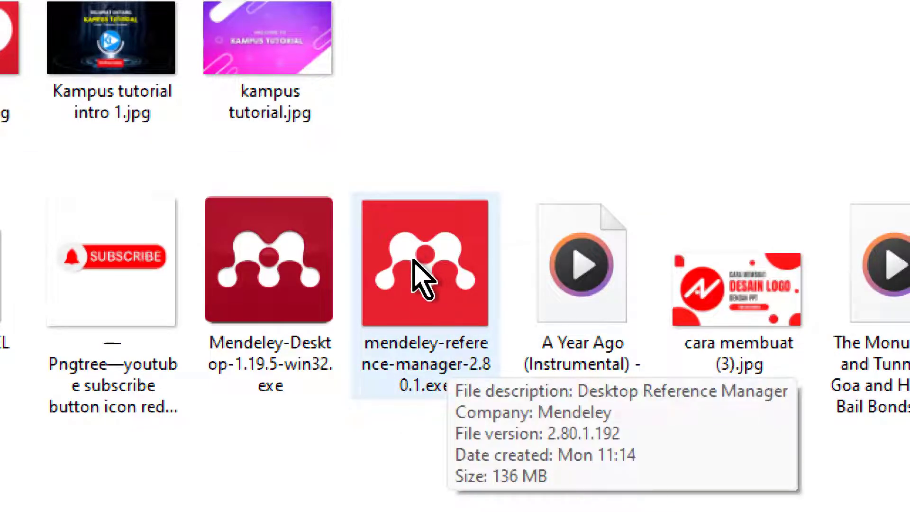
{"action": "mouse_move", "coordinate": [275, 274]}
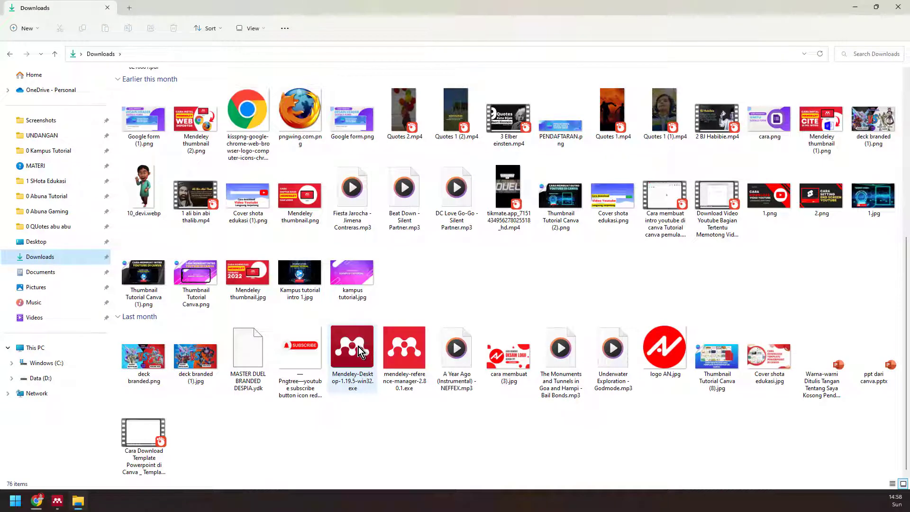
{"action": "right_click", "coordinate": [358, 346]}
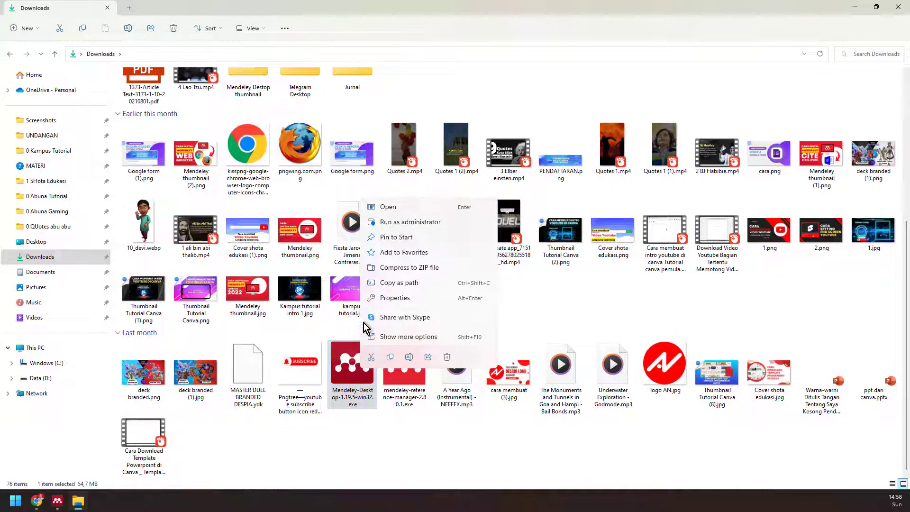
{"action": "left_click", "coordinate": [392, 223]}
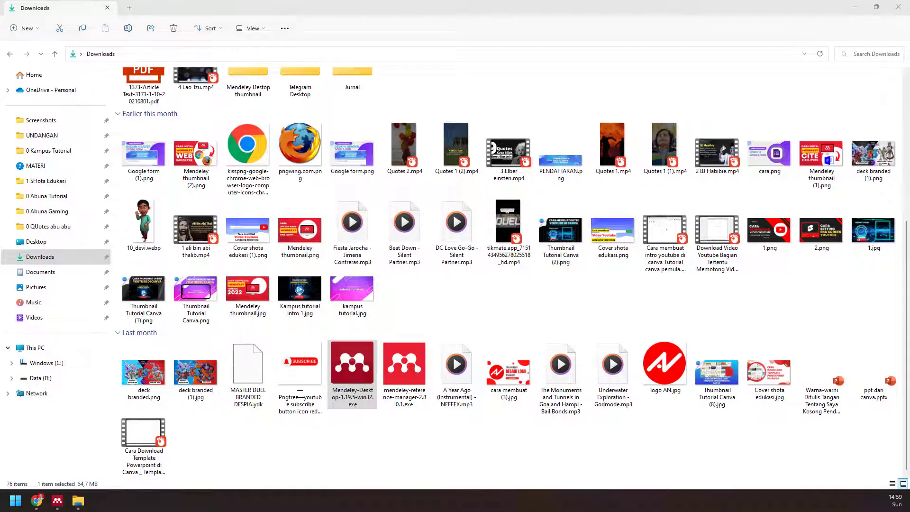
- Run the setup wizard, accepting the licence and default install location, and start installing
{"action": "left_click_drag", "start_coordinate": [378, 138], "coordinate": [438, 152]}
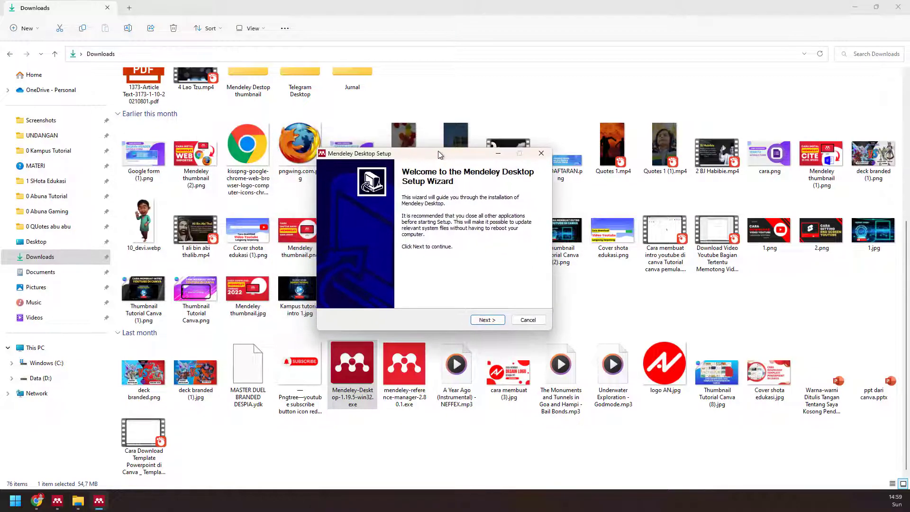
{"action": "left_click", "coordinate": [487, 321]}
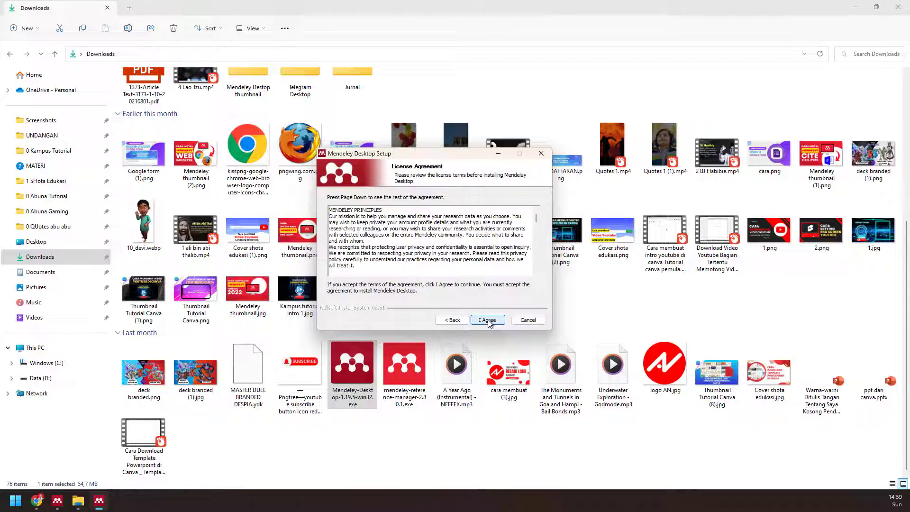
{"action": "left_click", "coordinate": [491, 322]}
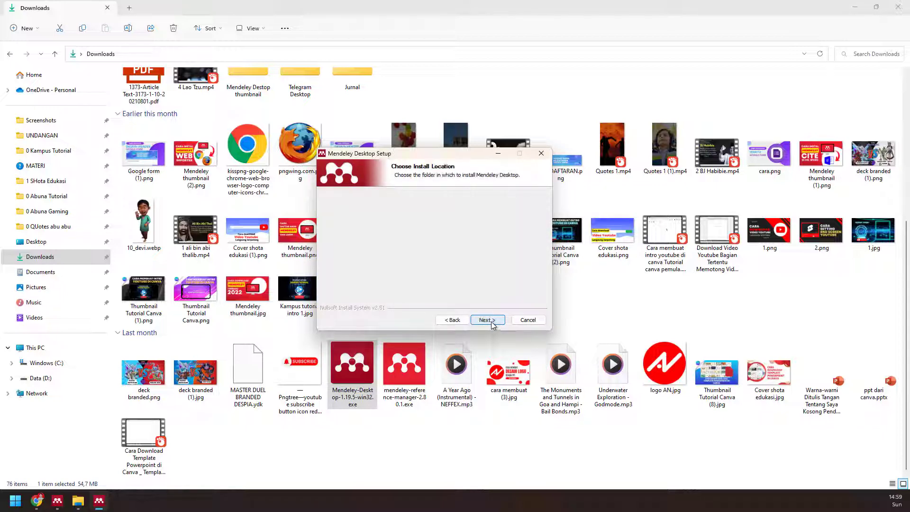
{"action": "left_click", "coordinate": [490, 321]}
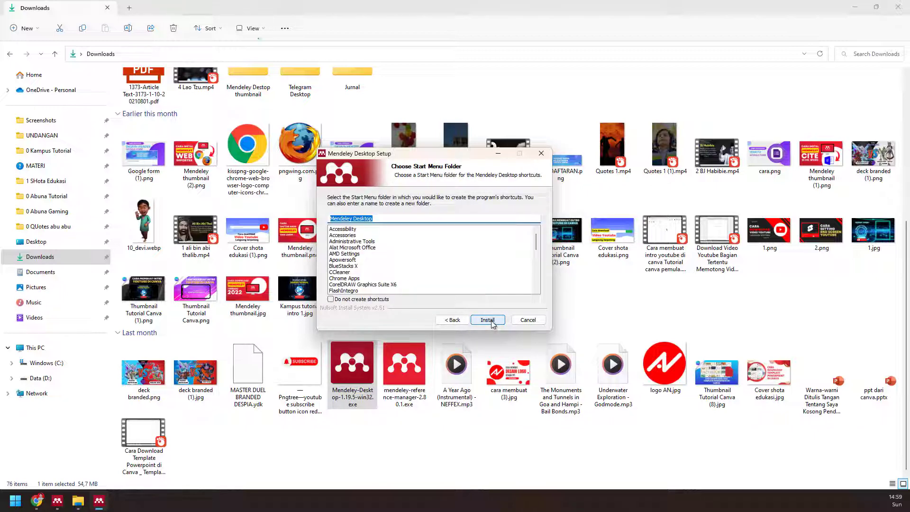
{"action": "left_click", "coordinate": [488, 320]}
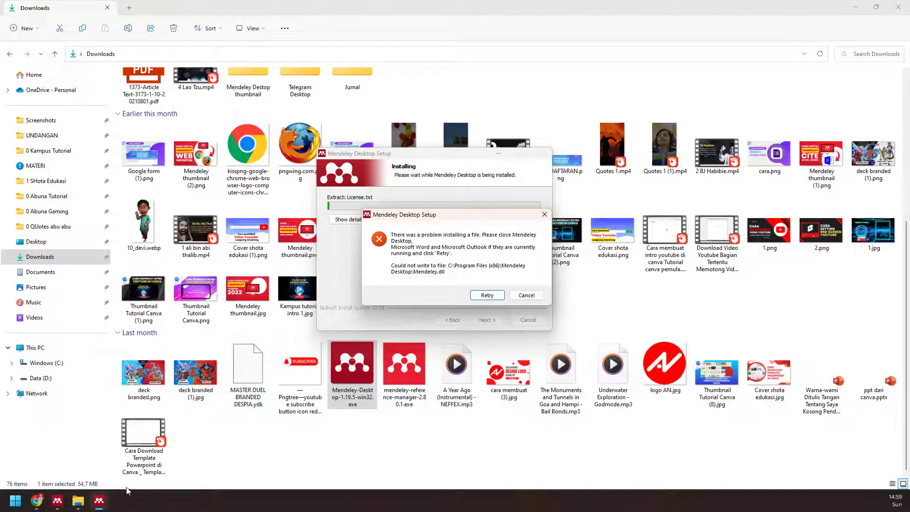
- Close the already running Mendeley Desktop and retry writing the blocked Mendeley.dll file
{"action": "left_click", "coordinate": [57, 500]}
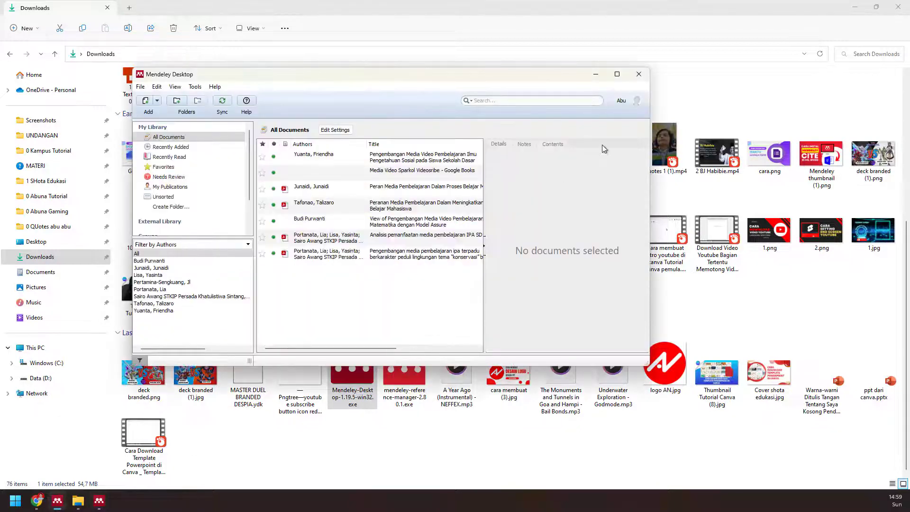
{"action": "left_click", "coordinate": [646, 75]}
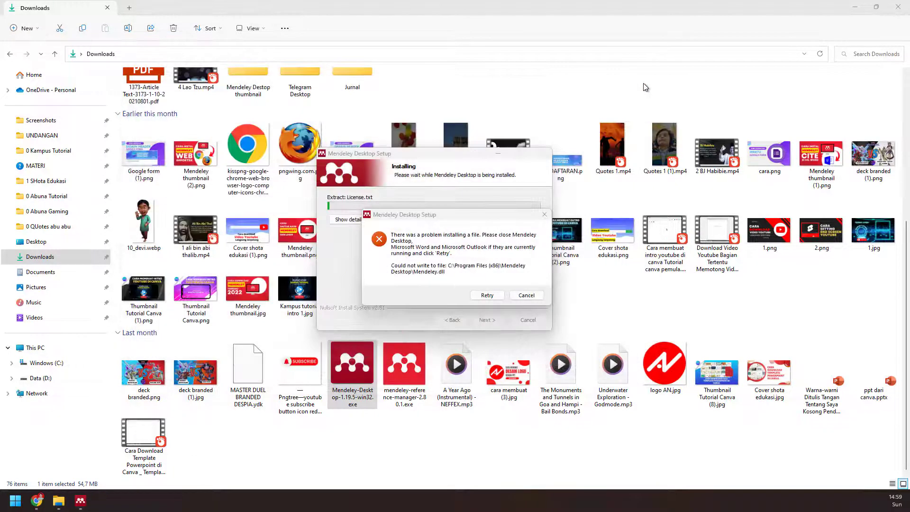
{"action": "left_click", "coordinate": [488, 296]}
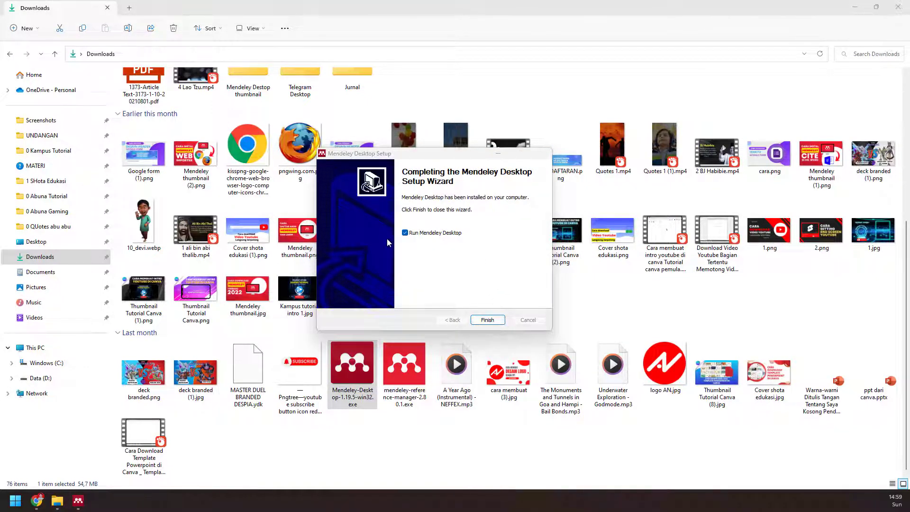
- Finish the setup wizard so Mendeley Desktop launches to its welcome sign-in window
{"action": "left_click", "coordinate": [488, 319]}
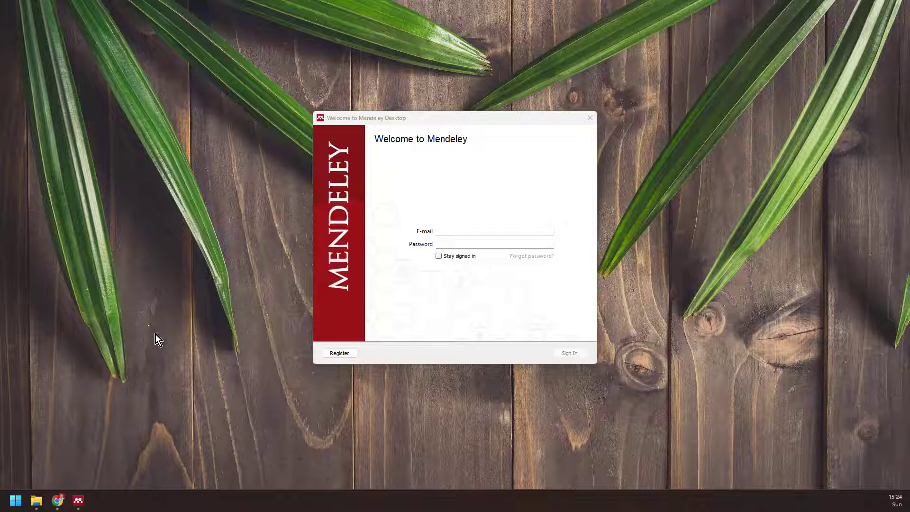
{"action": "mouse_move", "coordinate": [40, 500]}
- Restore the Downloads folder listing the 1.19.1, 1.19.5 and 1.19.8 installers, then return to the browser
{"action": "left_click", "coordinate": [36, 500]}
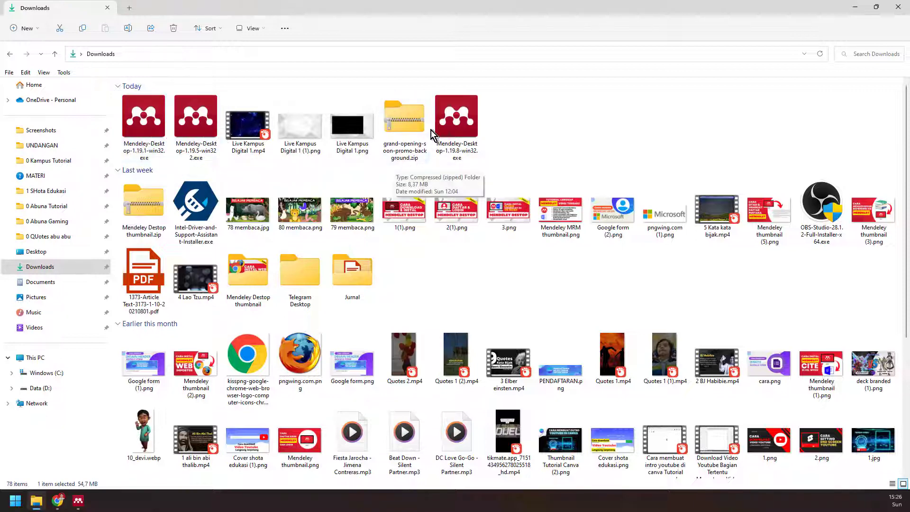
{"action": "left_click", "coordinate": [57, 500]}
- In a new tab, search Google for 'download mendeley desktop versi lama 1.19.9'
{"action": "left_click", "coordinate": [128, 8]}
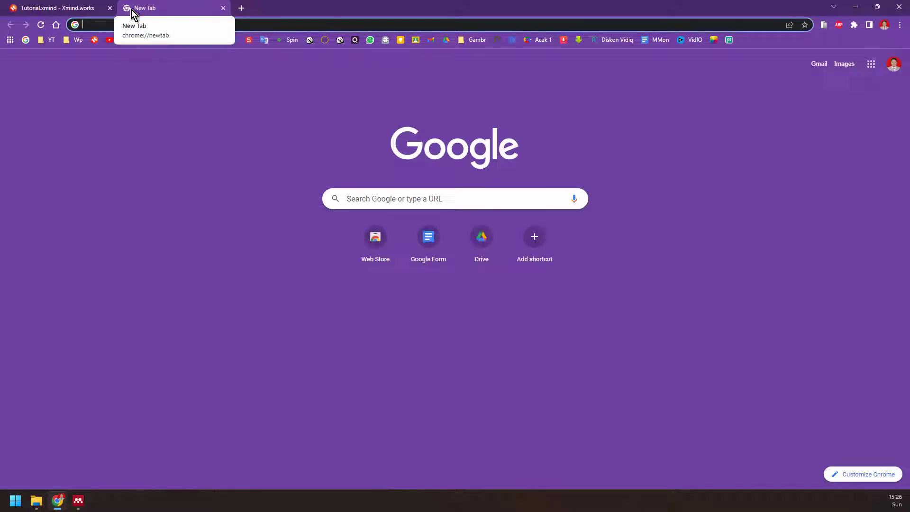
{"action": "left_click", "coordinate": [404, 198]}
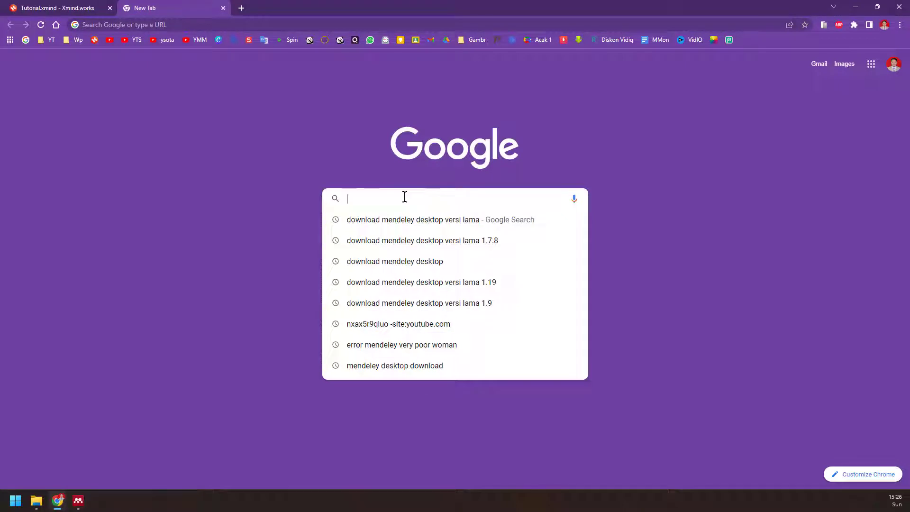
{"action": "type", "text": "down"}
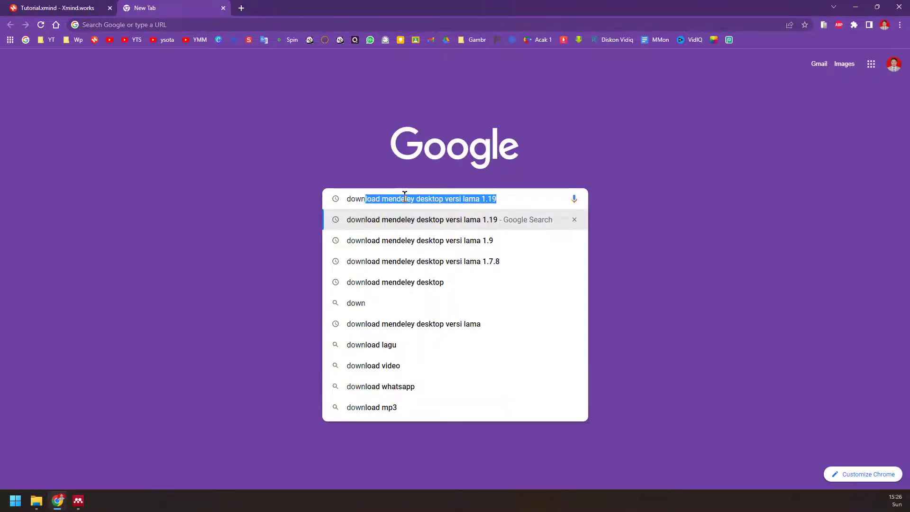
{"action": "left_click", "coordinate": [491, 226]}
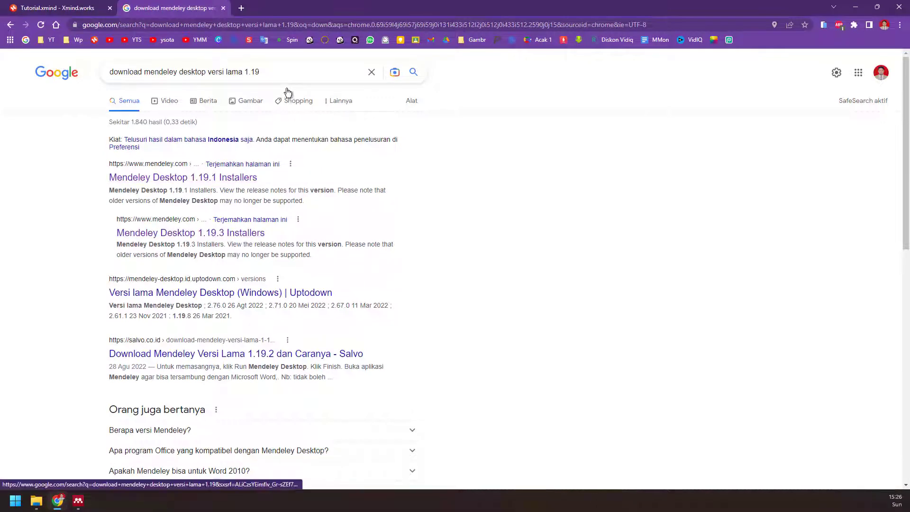
{"action": "type", "text": ".8"}
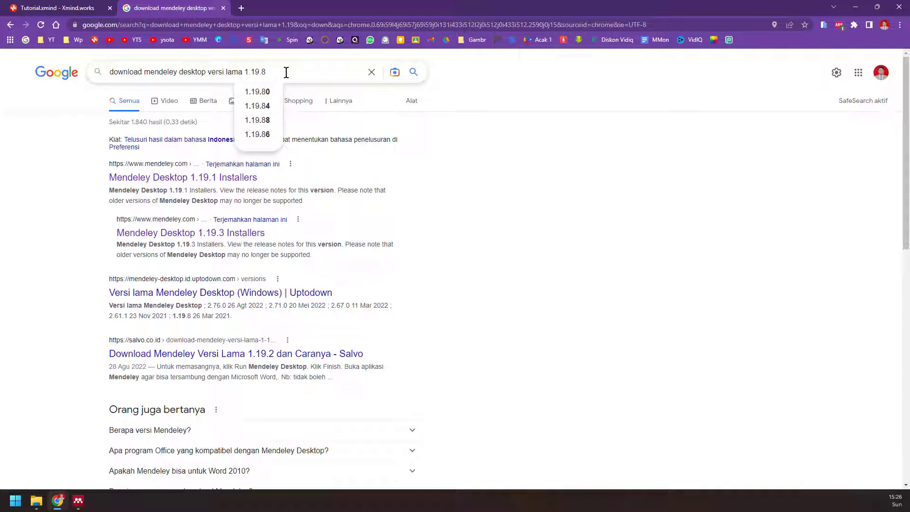
{"action": "key", "text": "BackSpace"}
{"action": "type", "text": "9"}
{"action": "key", "text": "Return"}
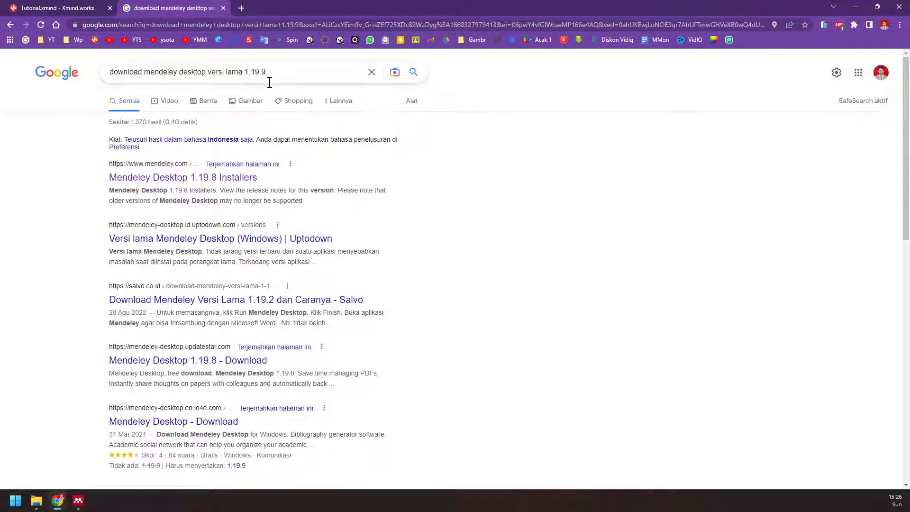
- Open the Mendeley Desktop 1.19.8 Installers result in a new tab, then return to the Mendeley sign-in window
{"action": "right_click", "coordinate": [226, 181]}
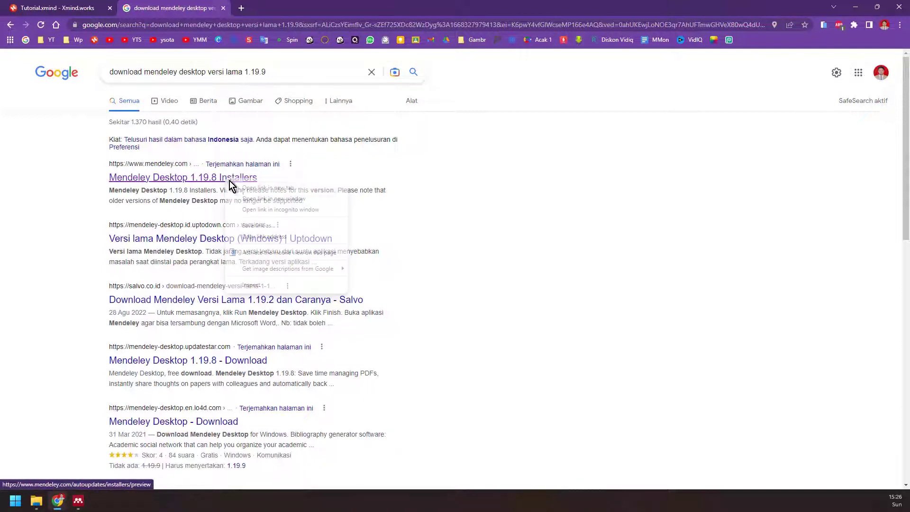
{"action": "left_click", "coordinate": [239, 186]}
{"action": "left_click", "coordinate": [273, 6]}
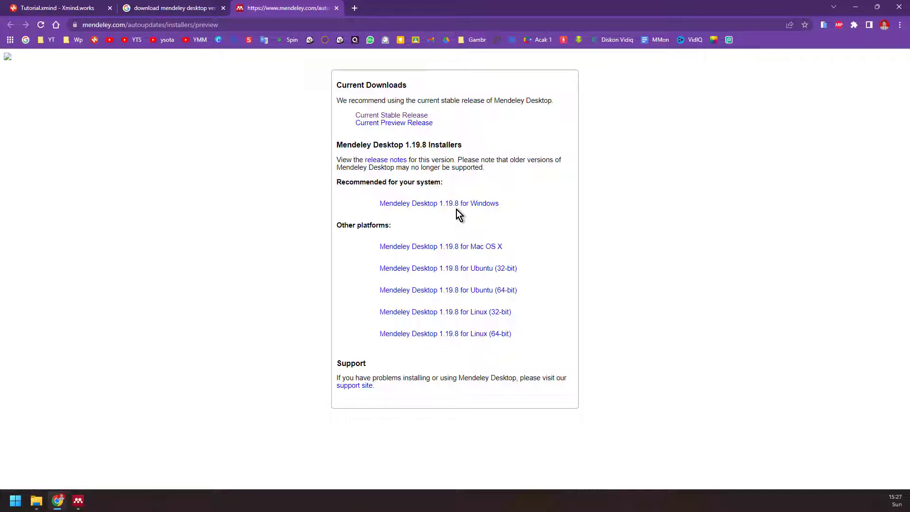
{"action": "left_click", "coordinate": [79, 501]}
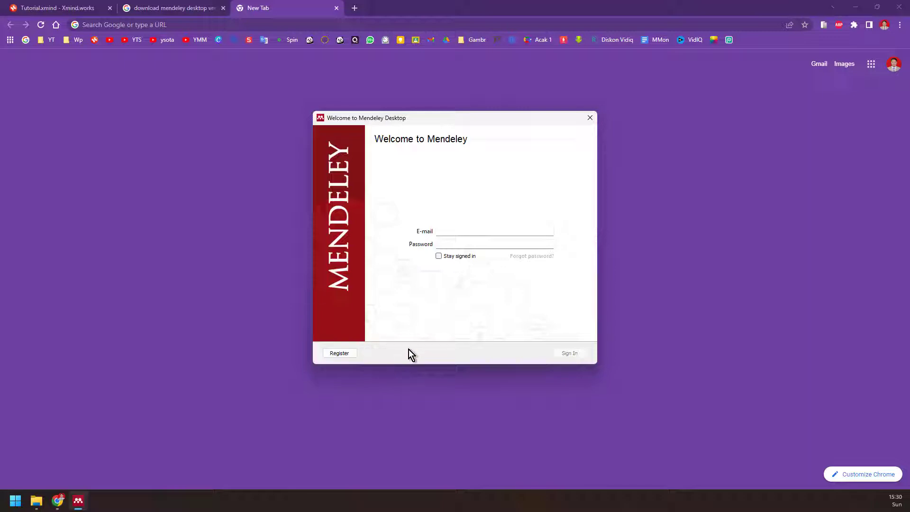
- Back in the Mendeley sign-in window, enter the account e-mail and password and sign in
{"action": "left_click", "coordinate": [52, 5]}
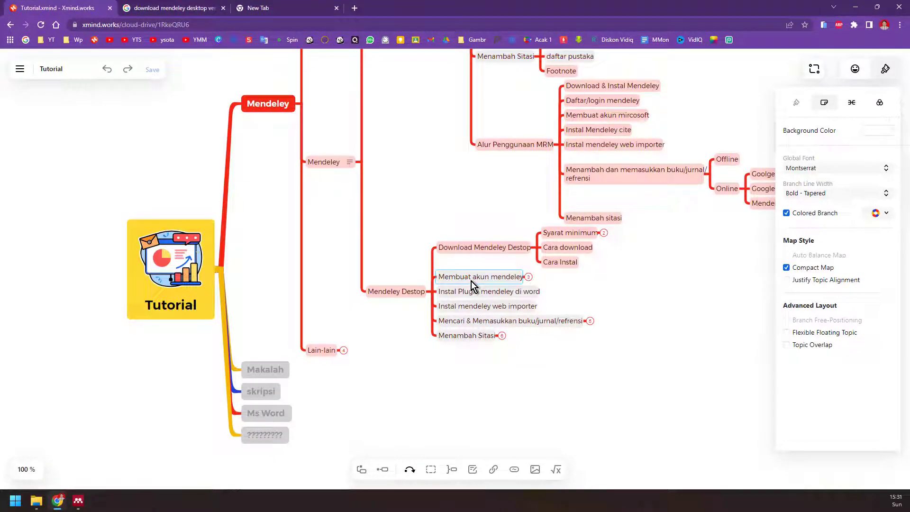
{"action": "left_click", "coordinate": [256, 7]}
{"action": "left_click", "coordinate": [79, 502]}
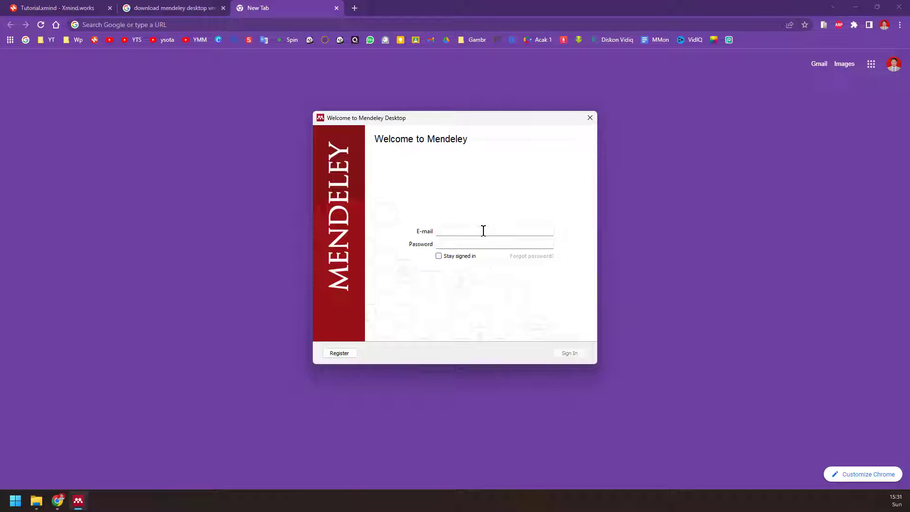
{"action": "left_click", "coordinate": [464, 244]}
{"action": "type", "text": "●●●●●●●●●●"}
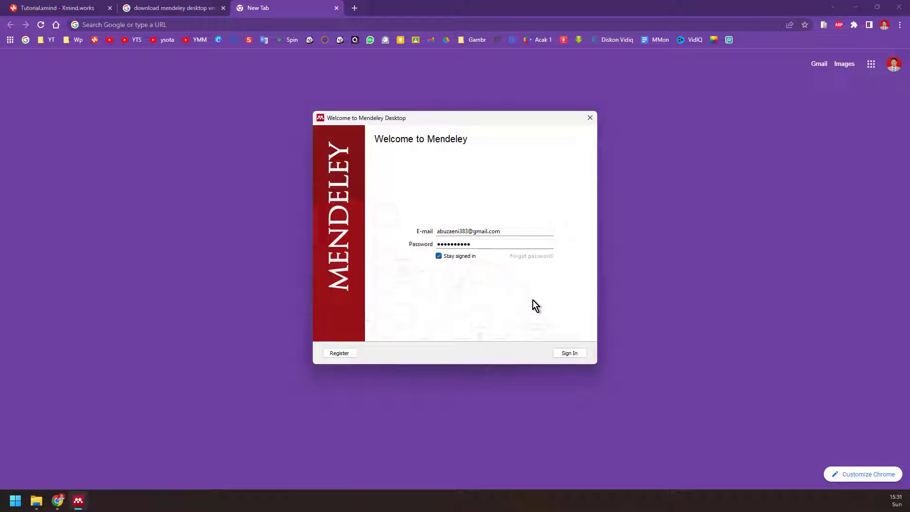
{"action": "left_click", "coordinate": [571, 355]}
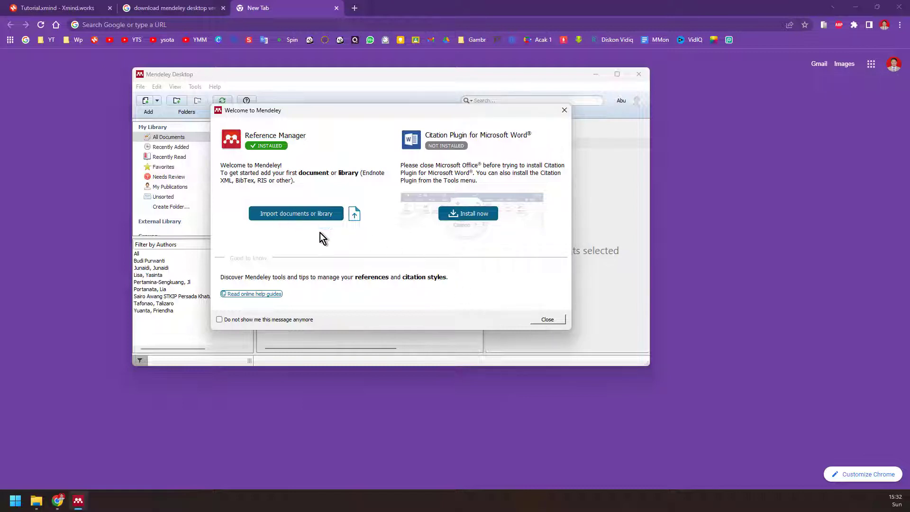
- Dismiss the Welcome dialog and Add and Create tip, then enlarge the Mendeley window to show more columns
{"action": "left_click", "coordinate": [562, 319]}
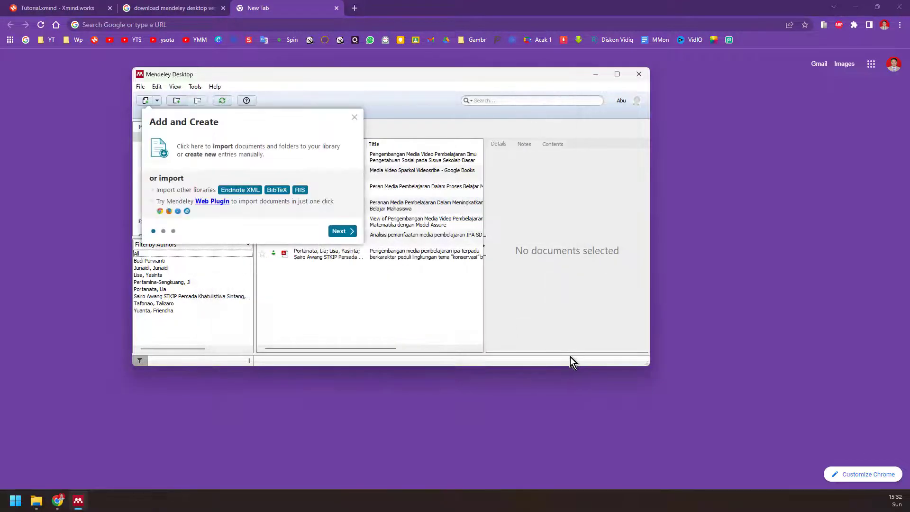
{"action": "left_click", "coordinate": [354, 118]}
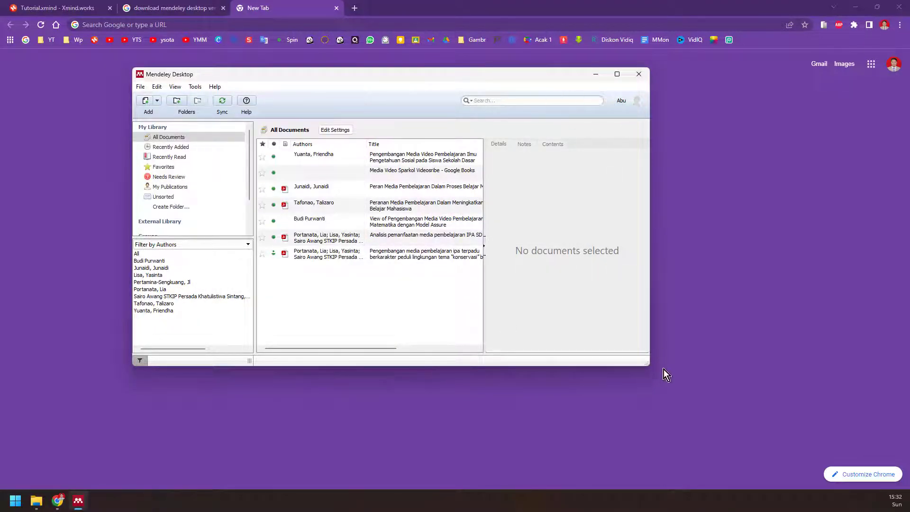
{"action": "left_click_drag", "start_coordinate": [647, 364], "coordinate": [817, 436]}
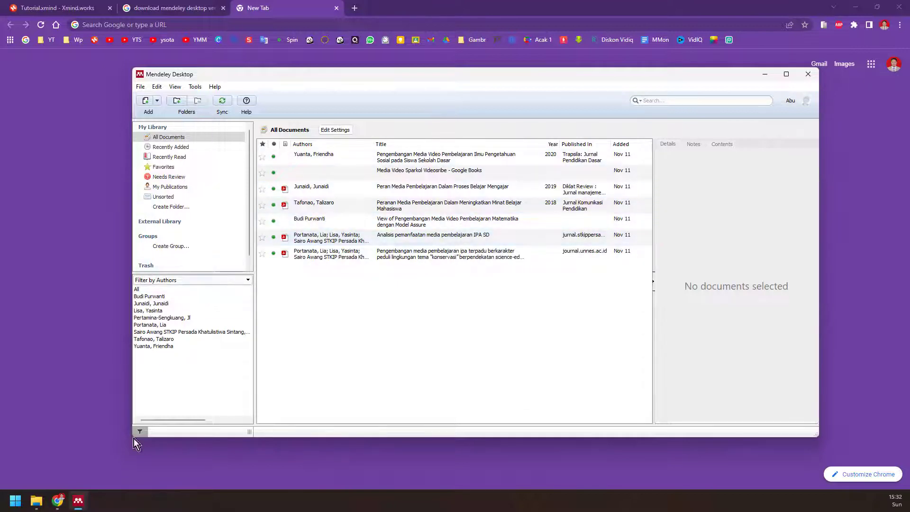
{"action": "left_click", "coordinate": [56, 501]}
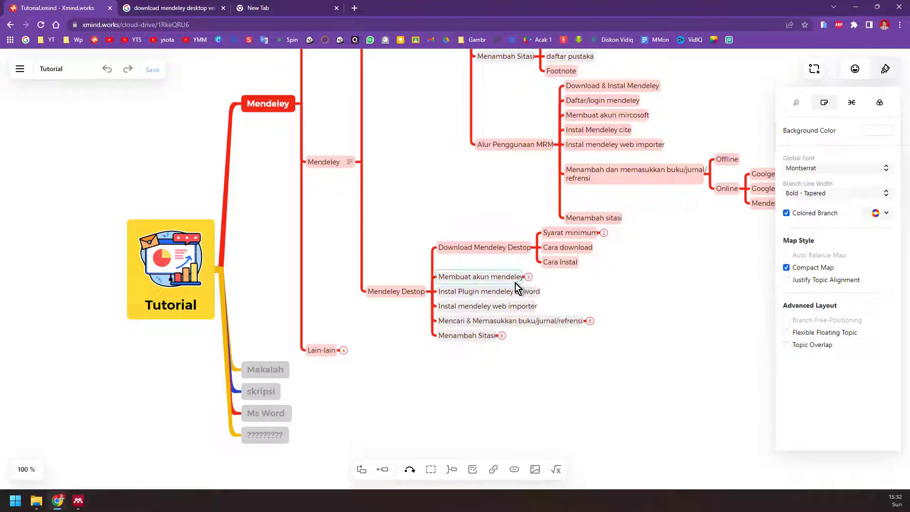
- Zoom the Xmind map to 250% to review 'Instal Plugin mendeley di word', dismissing the share-link dialog
{"action": "scroll", "coordinate": [542, 294], "scroll_direction": "up", "scroll_amount": 5}
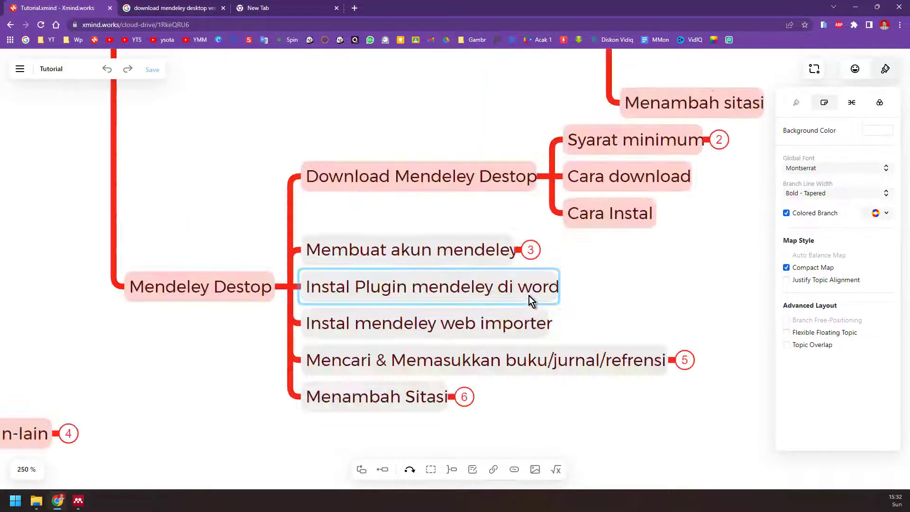
{"action": "left_click", "coordinate": [821, 74]}
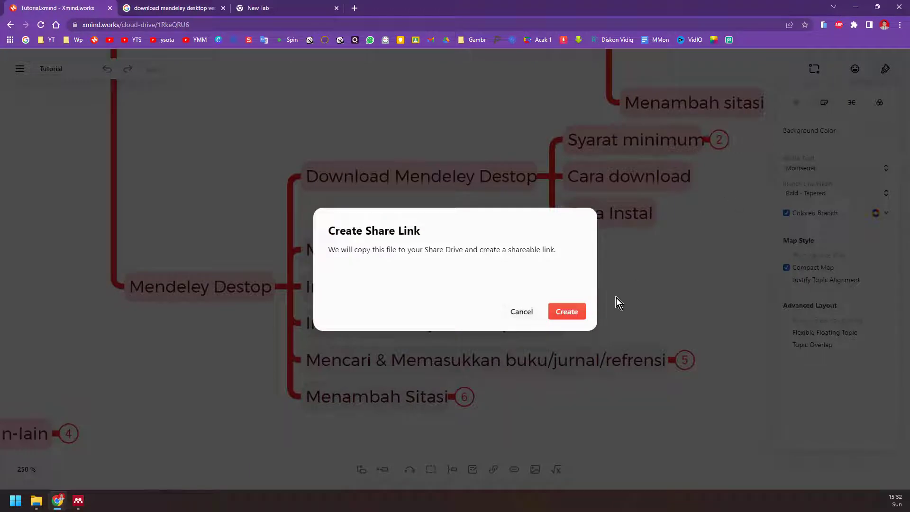
{"action": "left_click", "coordinate": [522, 312]}
- Close the map style side panel and bring Mendeley Desktop back full-screen
{"action": "left_click", "coordinate": [851, 74]}
{"action": "left_click", "coordinate": [851, 74]}
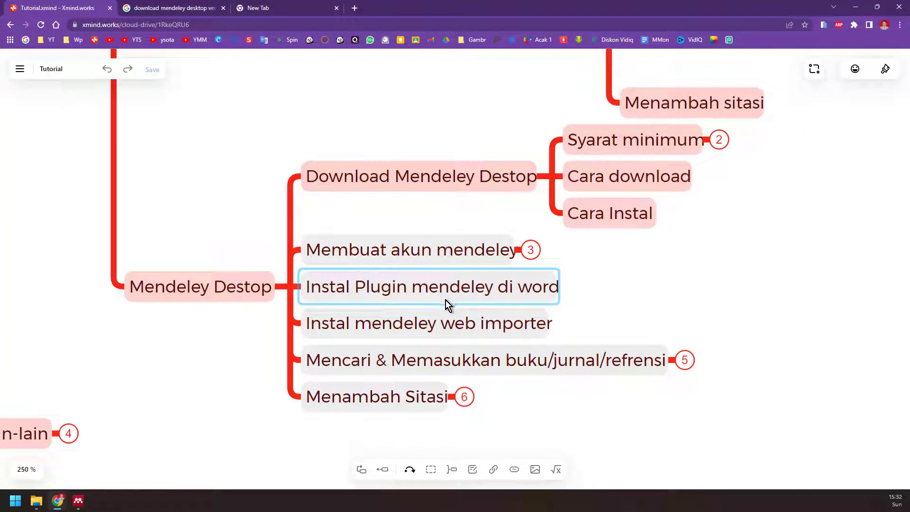
{"action": "left_click", "coordinate": [78, 500]}
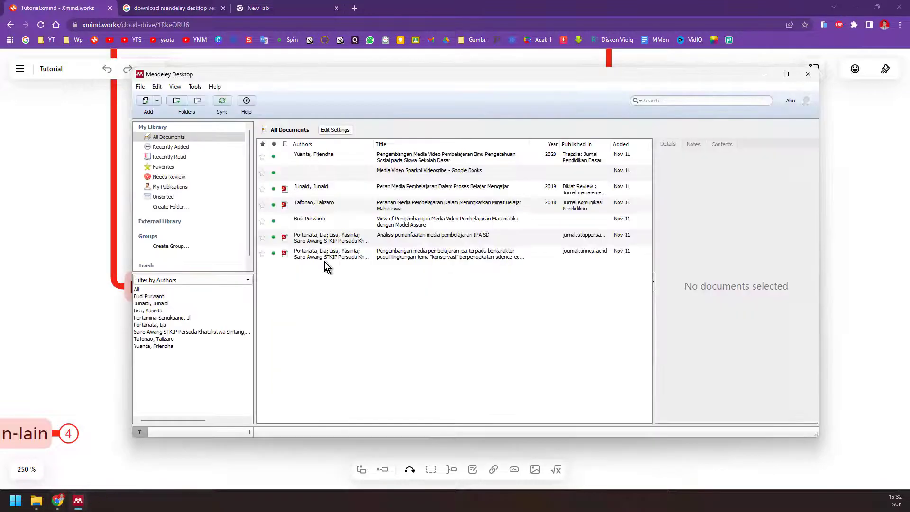
{"action": "left_click", "coordinate": [786, 75]}
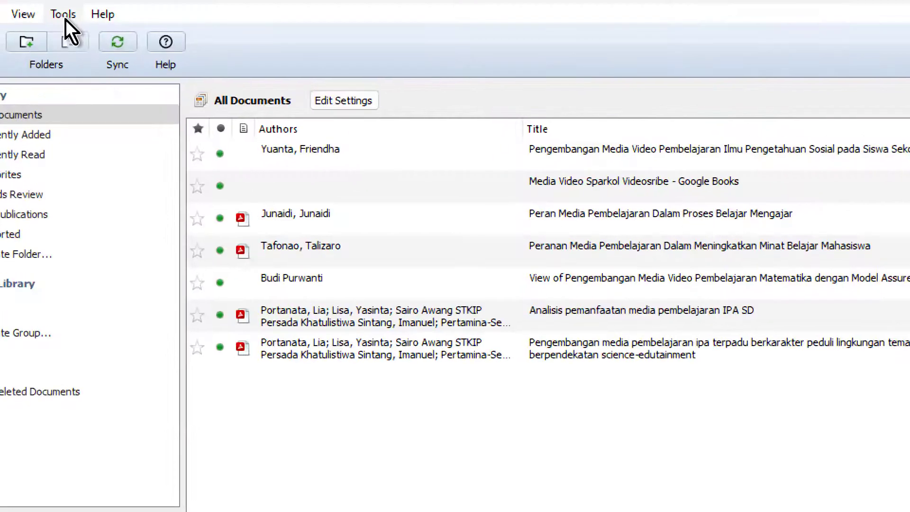
- Install Mendeley's Citation Plugin for Microsoft Word from Tools, then launch Word from the Start menu
{"action": "left_click", "coordinate": [64, 17]}
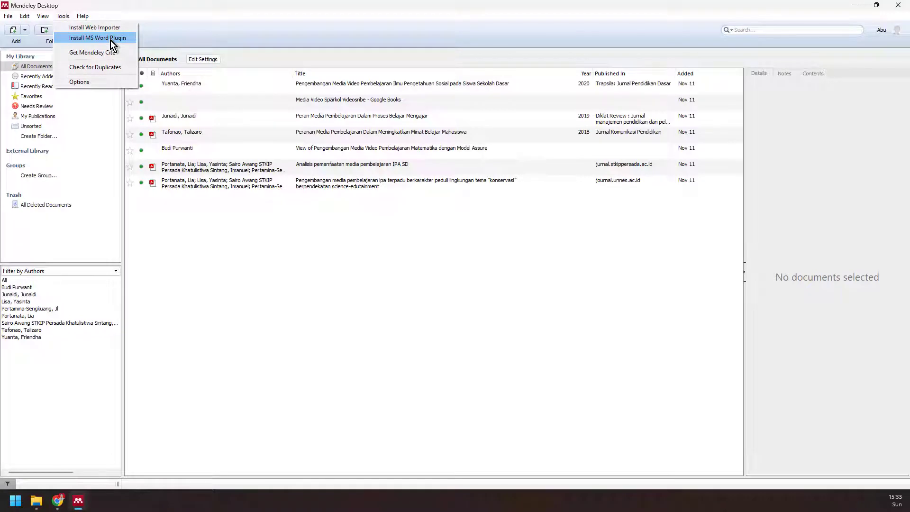
{"action": "left_click", "coordinate": [110, 40]}
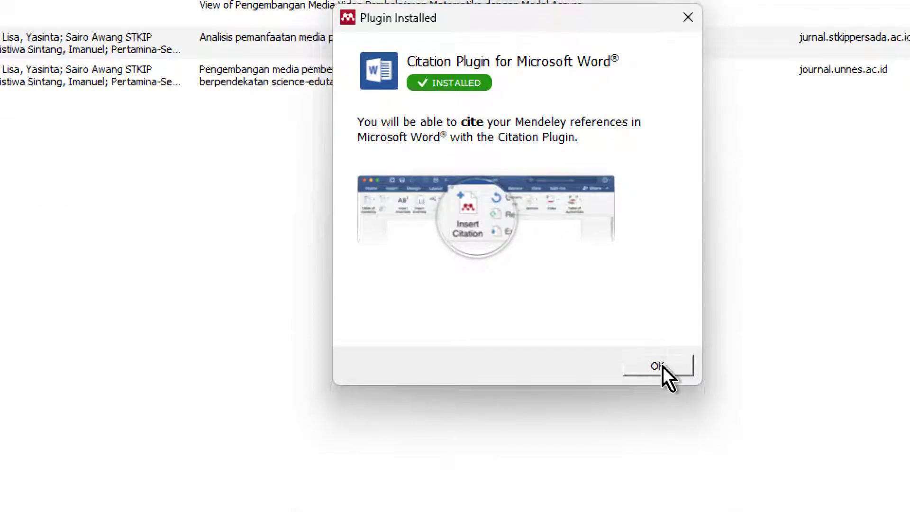
{"action": "left_click", "coordinate": [659, 366]}
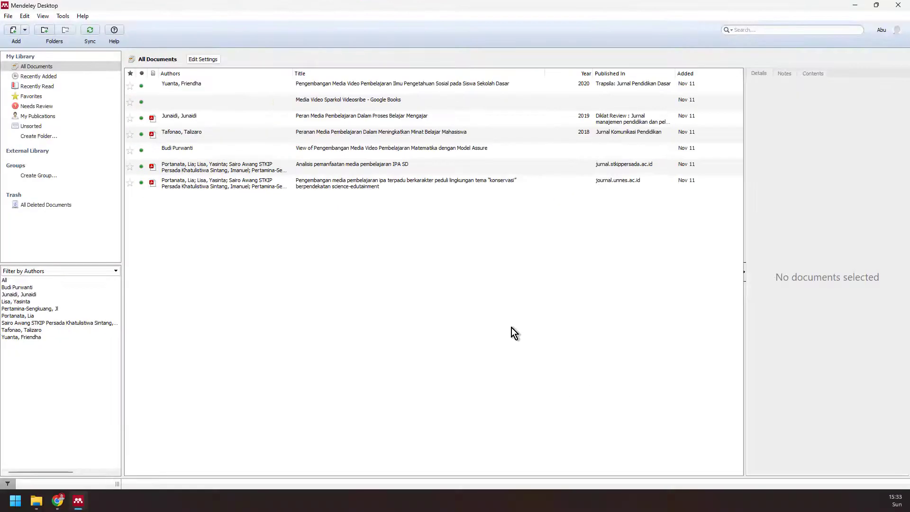
{"action": "key", "text": "super"}
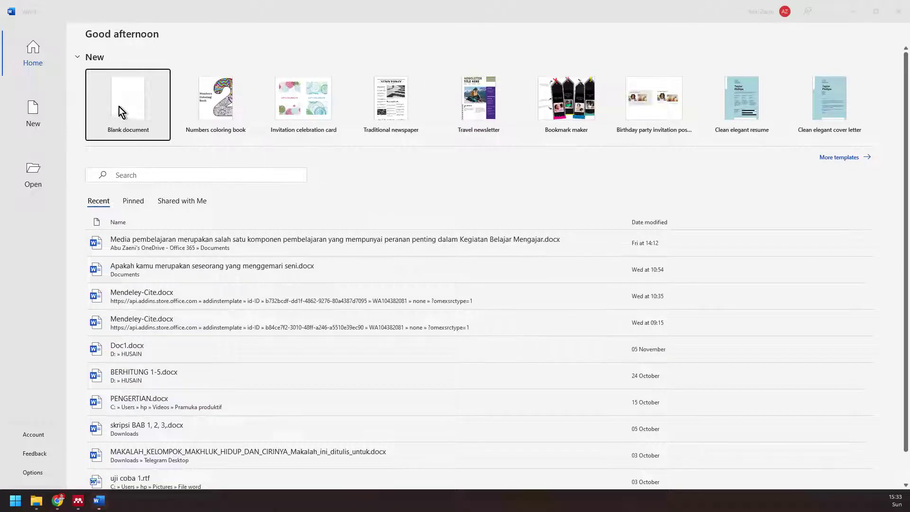
- Create blank Document1 in Word, view the citation and footnote commands, then return to the Tutorial map
{"action": "left_click", "coordinate": [121, 101]}
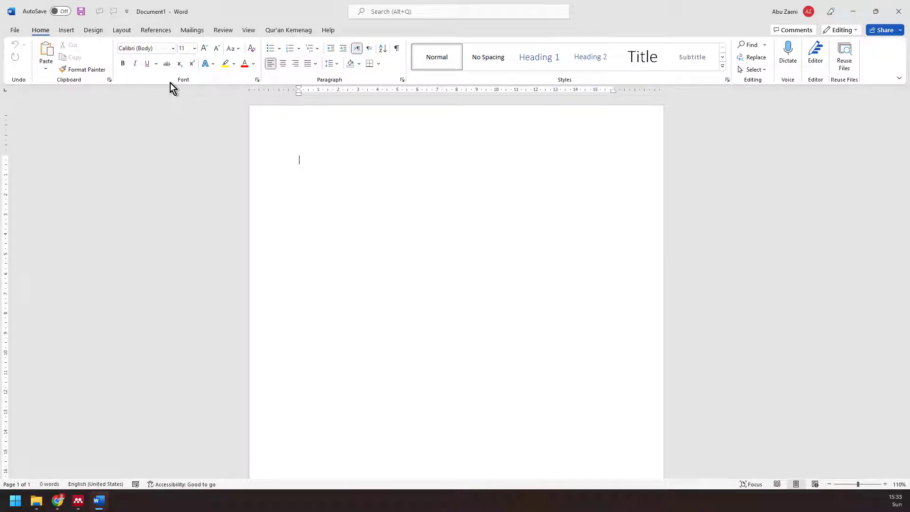
{"action": "left_click", "coordinate": [158, 30]}
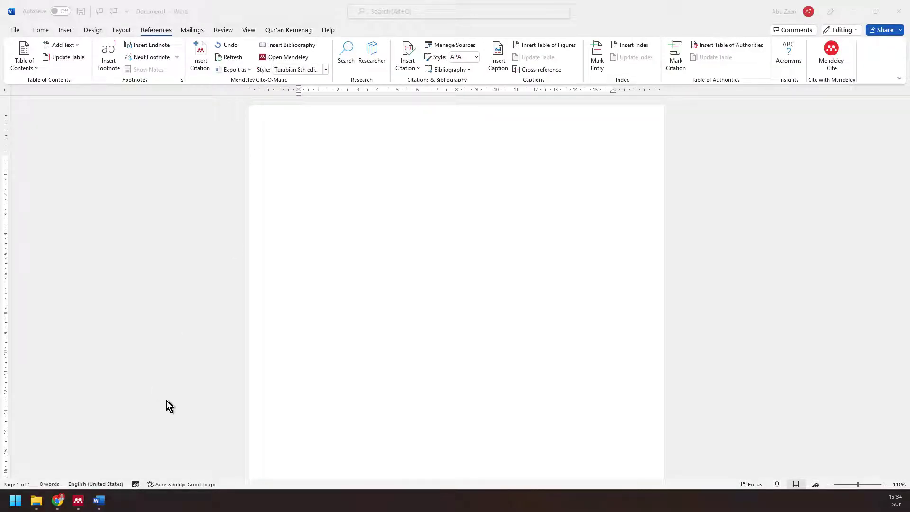
{"action": "left_click", "coordinate": [58, 501]}
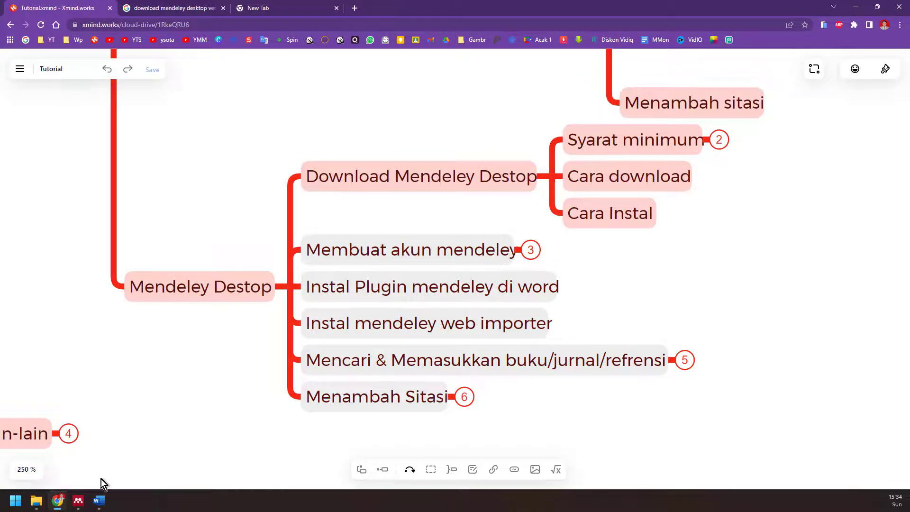
- Open the Mendeley Web Importer page in Chrome using Mendeley Desktop's Tools > Install Web Importer
{"action": "left_click", "coordinate": [82, 504]}
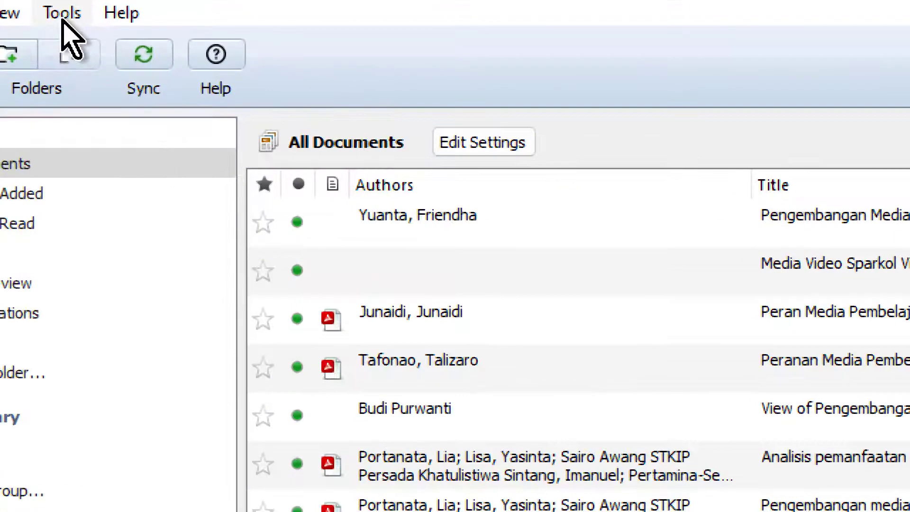
{"action": "left_click", "coordinate": [64, 19]}
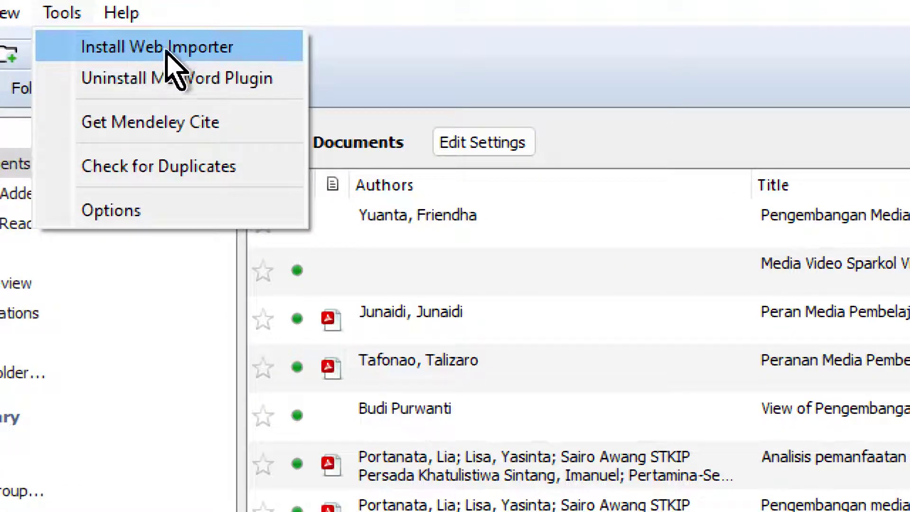
{"action": "left_click", "coordinate": [199, 53]}
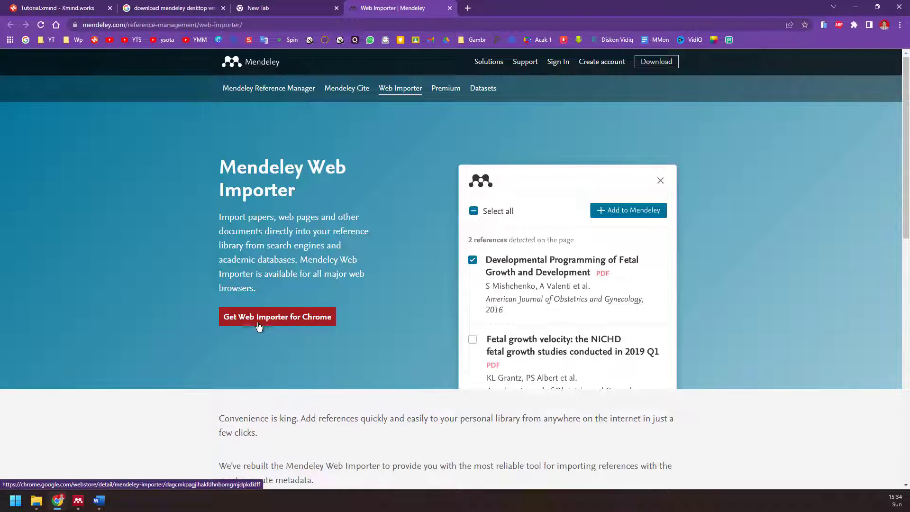
- Add the Mendeley Web Importer extension to Chrome from the Web Store and dismiss the confirmation
{"action": "left_click", "coordinate": [287, 322]}
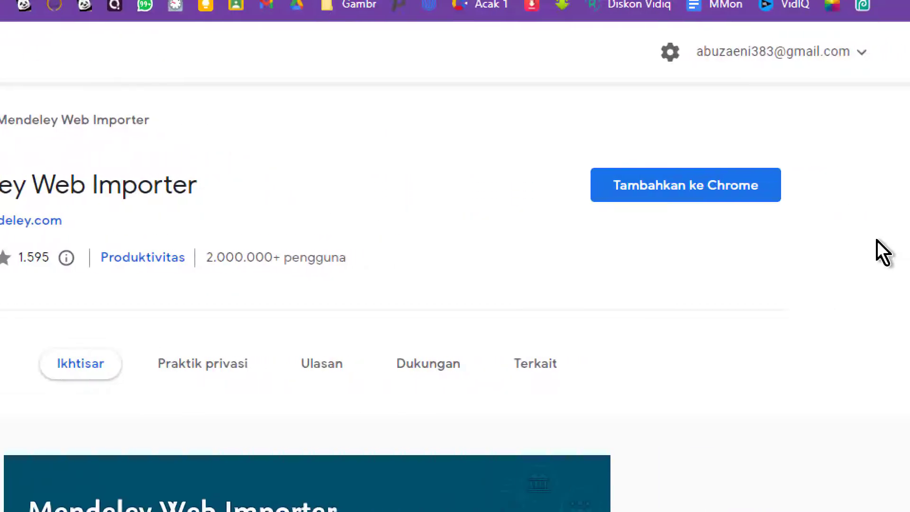
{"action": "left_click", "coordinate": [699, 195]}
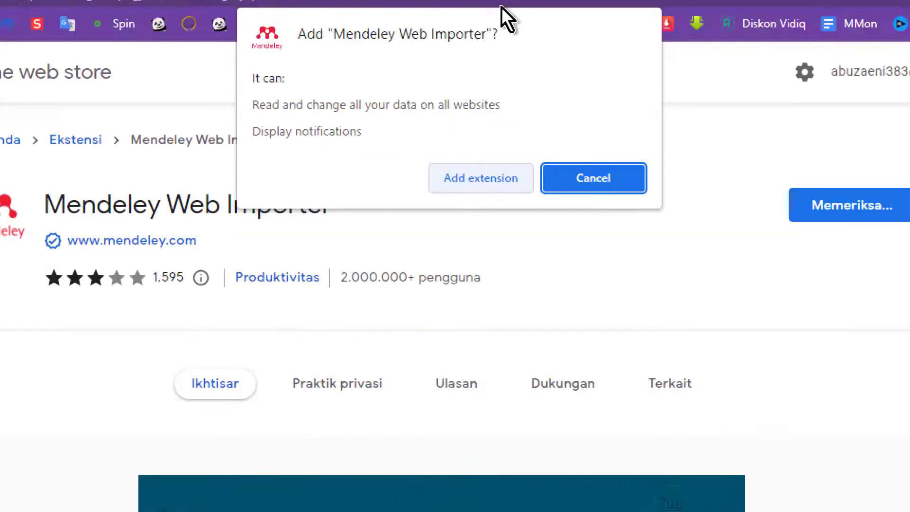
{"action": "left_click", "coordinate": [470, 211]}
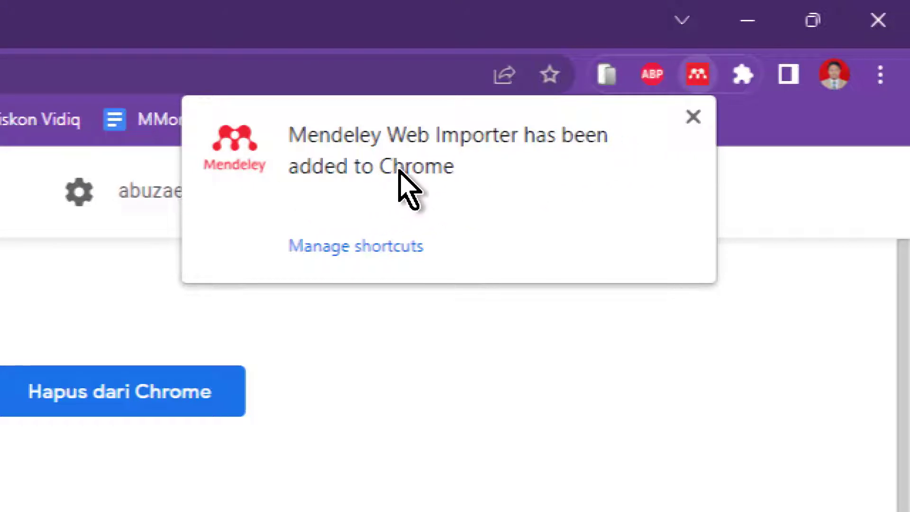
{"action": "left_click", "coordinate": [693, 116]}
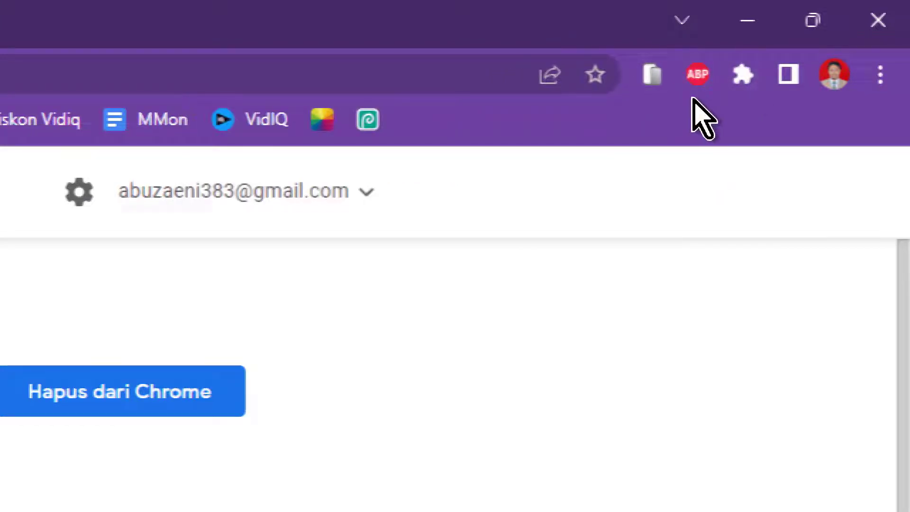
- Pin the Mendeley Web Importer to Chrome's toolbar, then go back to the Tutorial.xmind tab
{"action": "left_click", "coordinate": [744, 78]}
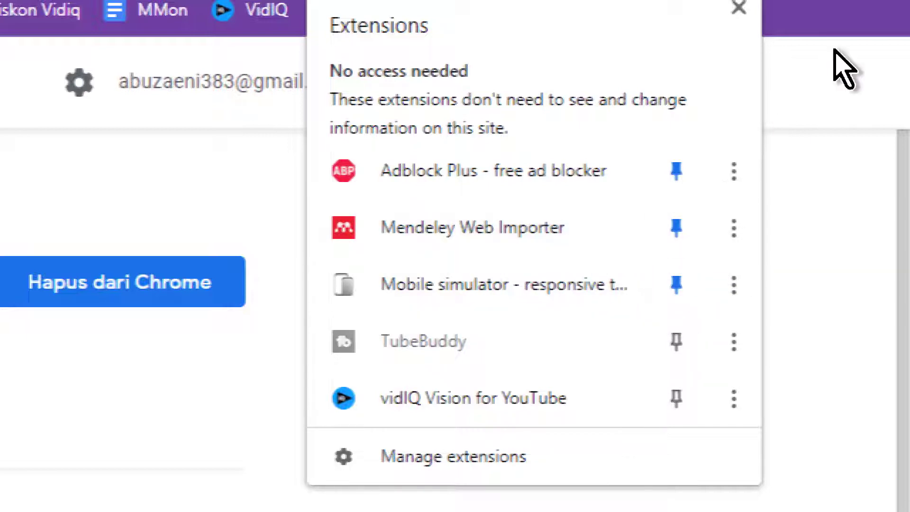
{"action": "left_click", "coordinate": [676, 245]}
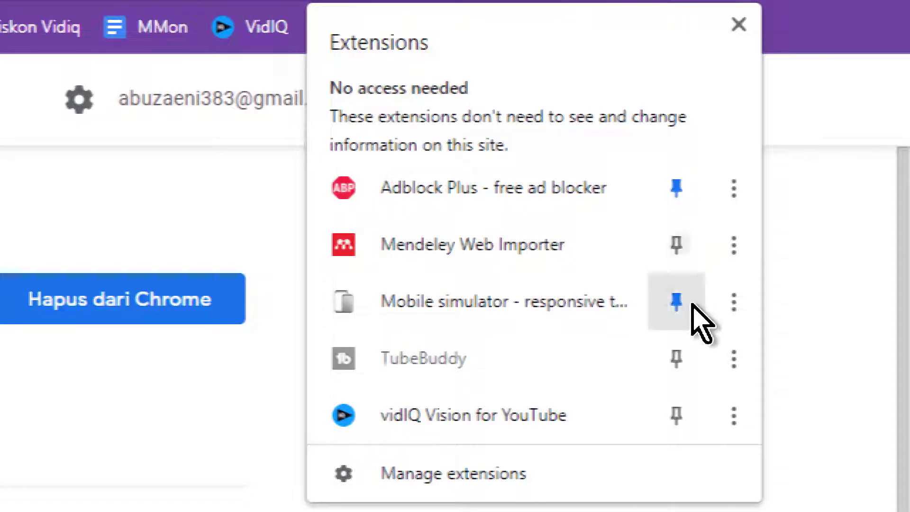
{"action": "left_click", "coordinate": [676, 244]}
{"action": "left_click", "coordinate": [738, 23]}
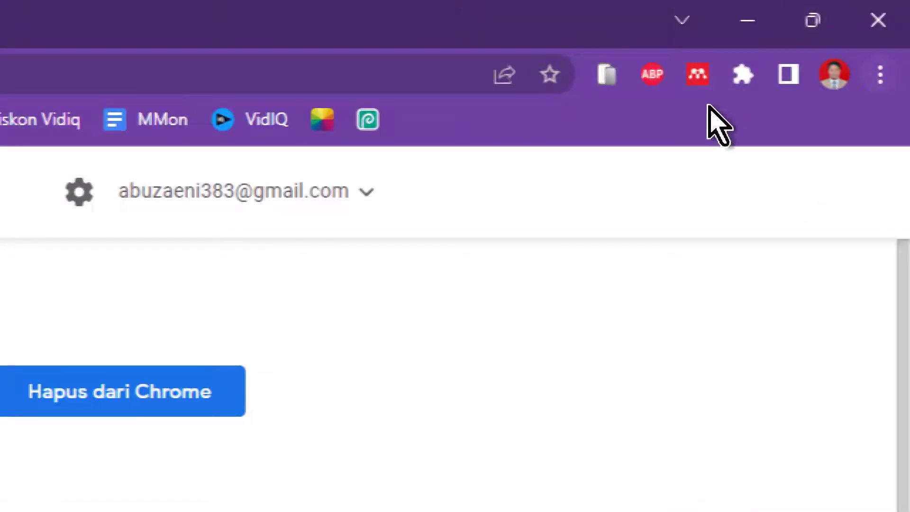
{"action": "left_click", "coordinate": [744, 76]}
{"action": "left_click", "coordinate": [676, 338]}
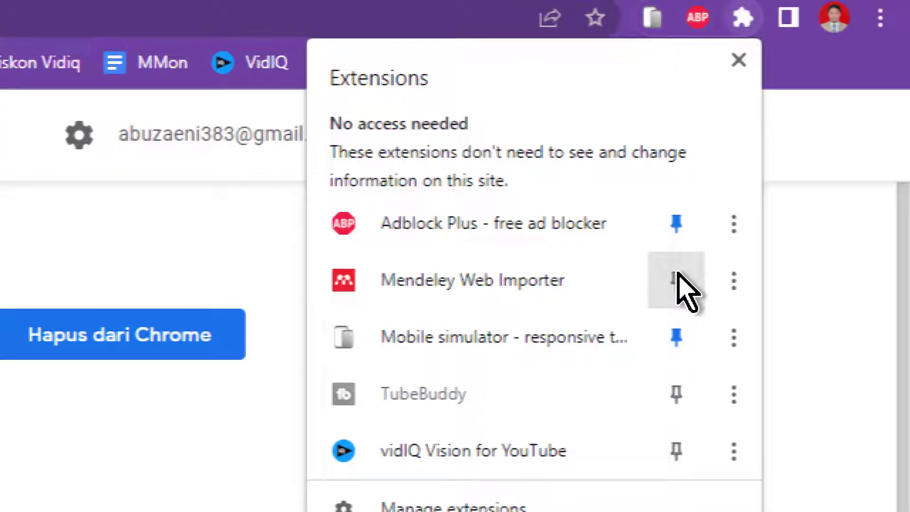
{"action": "left_click", "coordinate": [676, 280]}
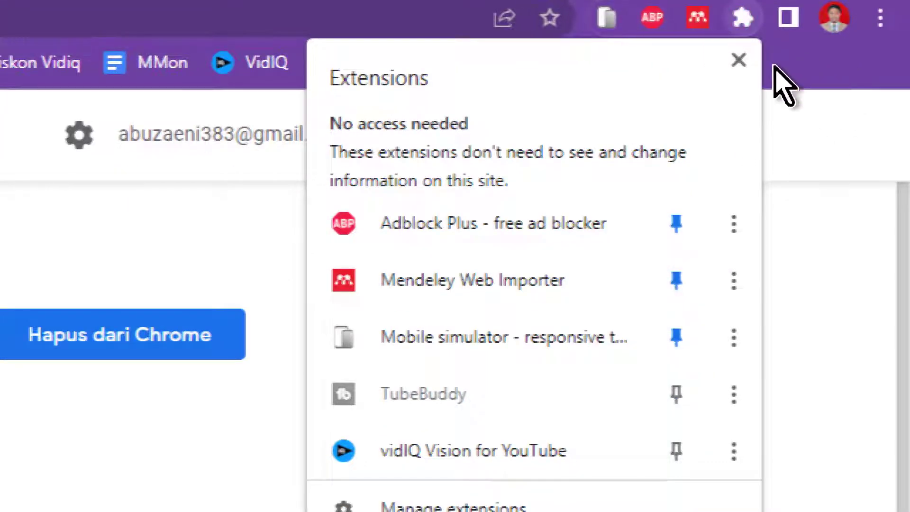
{"action": "left_click", "coordinate": [738, 60]}
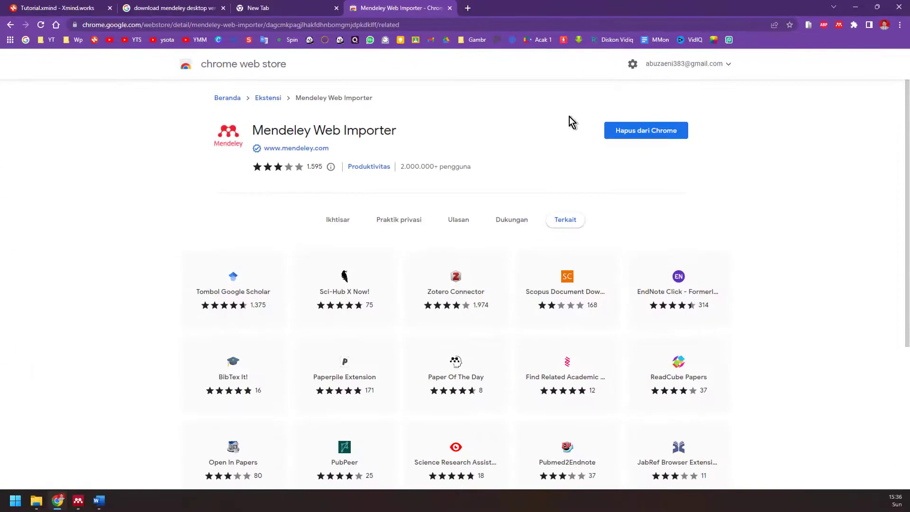
{"action": "left_click", "coordinate": [72, 7]}
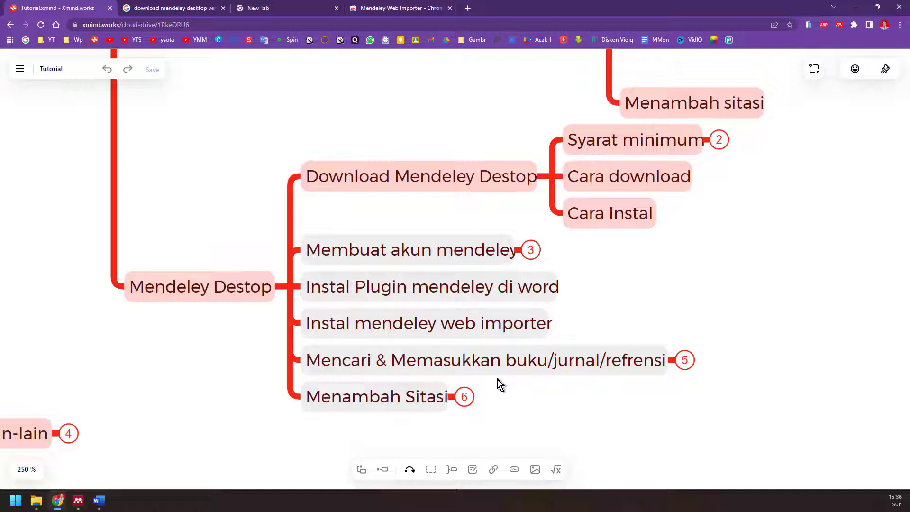
- Expand 'Mencari & Memasukkan buku/jurnal/refrensi' to show Offline and Online, then switch to Mendeley
{"action": "scroll", "coordinate": [556, 370], "scroll_direction": "right", "scroll_amount": 3}
{"action": "left_click", "coordinate": [546, 366]}
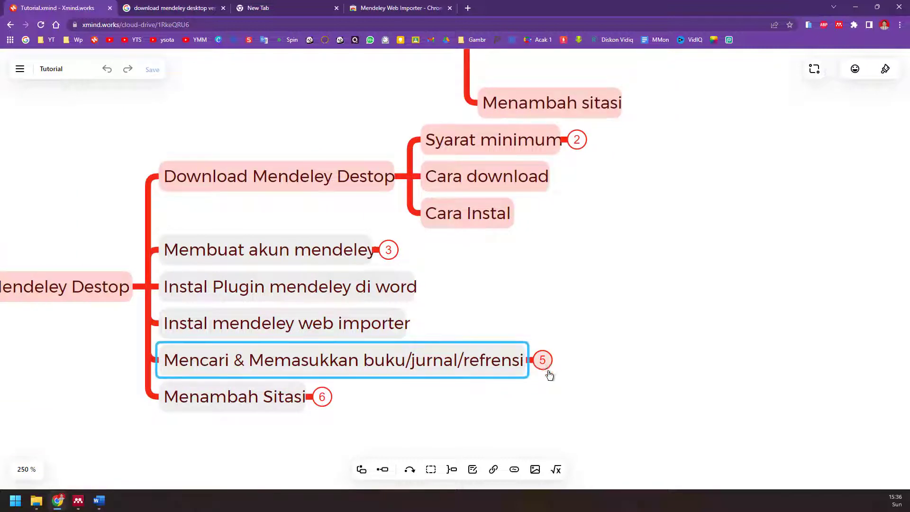
{"action": "left_click", "coordinate": [545, 365]}
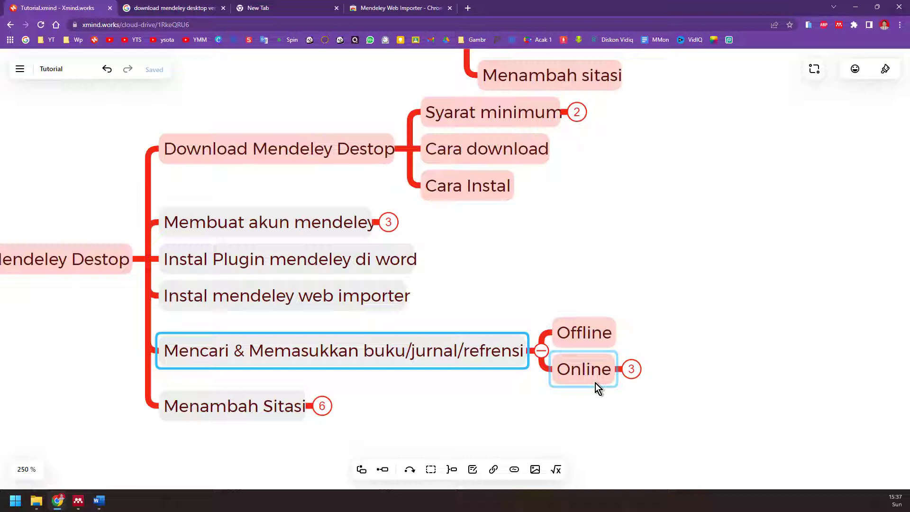
{"action": "left_click", "coordinate": [79, 500]}
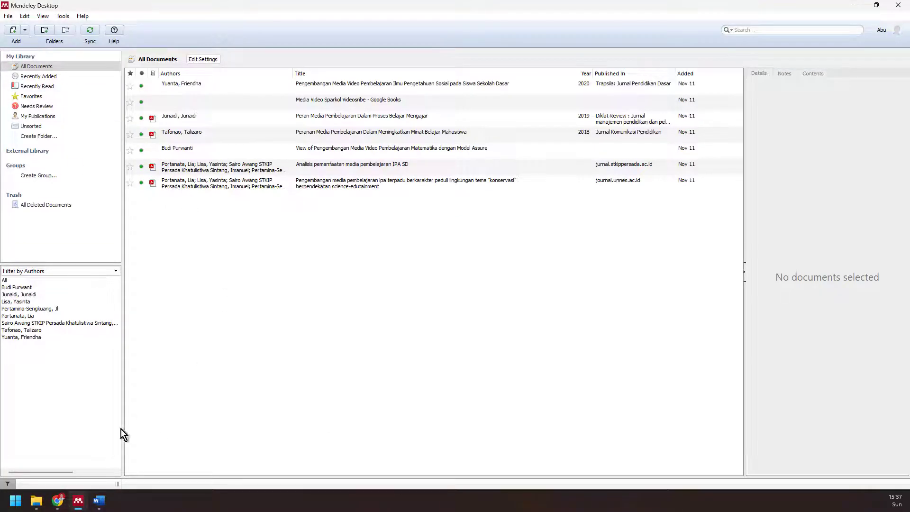
- Open a new blank Chrome tab, then return to Mendeley Desktop
{"action": "left_click", "coordinate": [57, 500]}
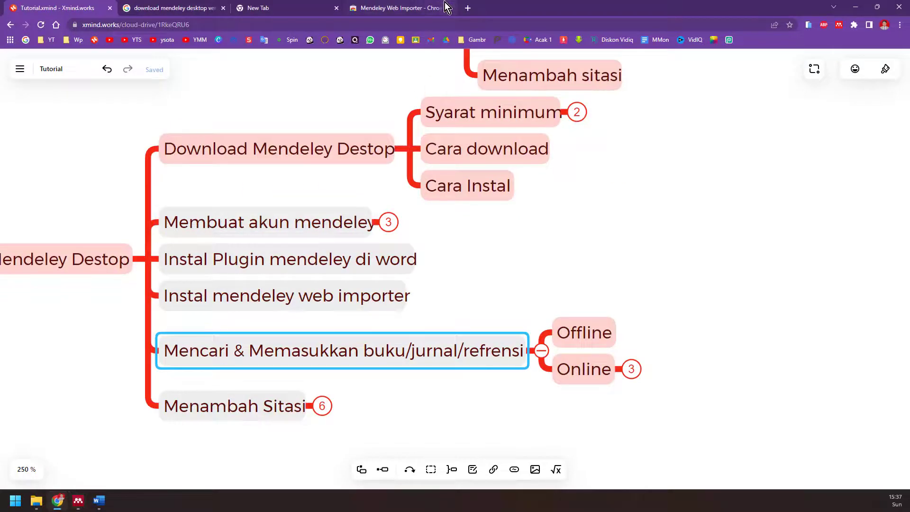
{"action": "left_click", "coordinate": [467, 8]}
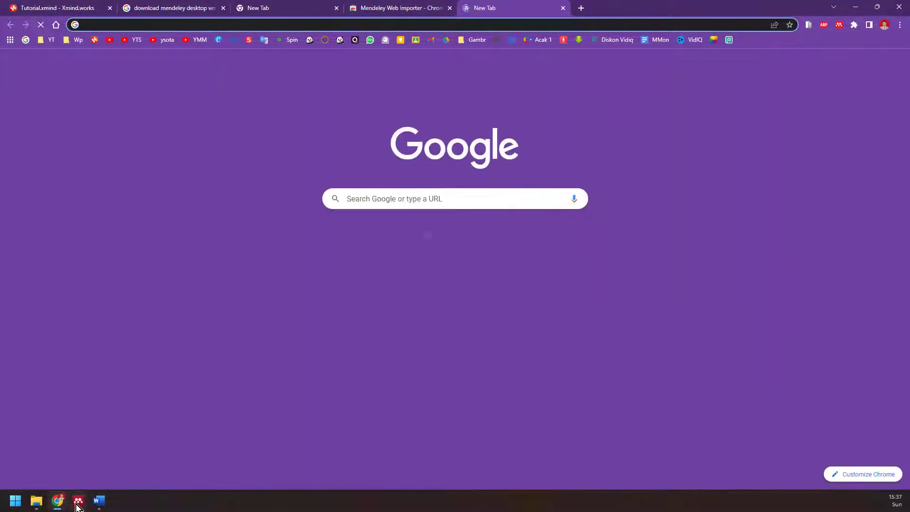
{"action": "left_click", "coordinate": [77, 501]}
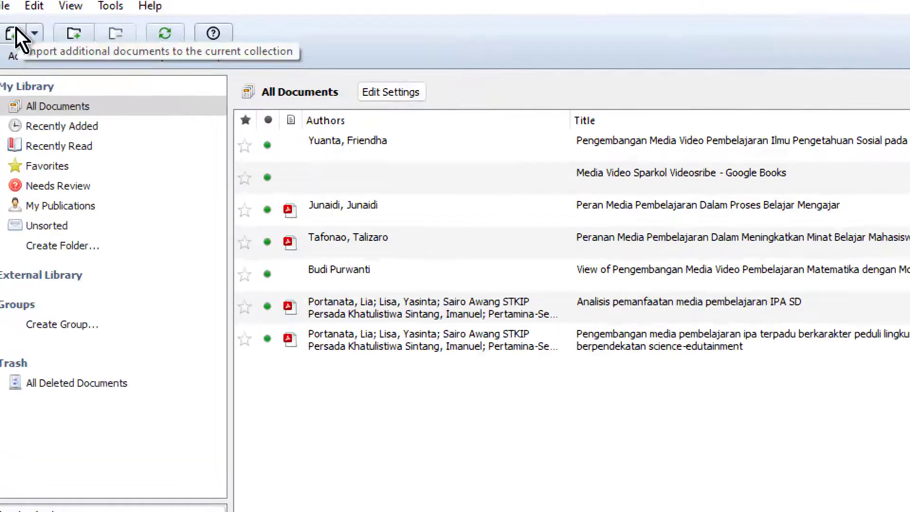
- Import Media pembelajaran.pdf from disk into the Mendeley library
{"action": "left_click", "coordinate": [38, 33]}
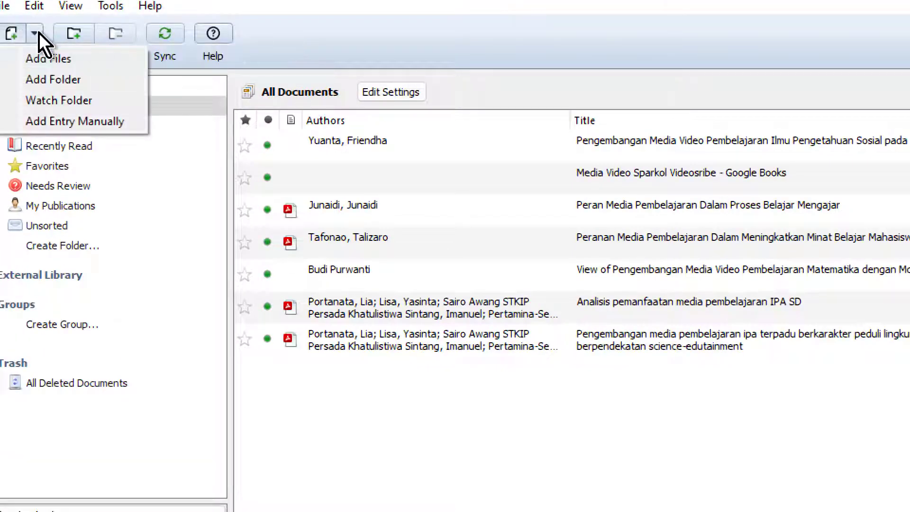
{"action": "left_click", "coordinate": [92, 61]}
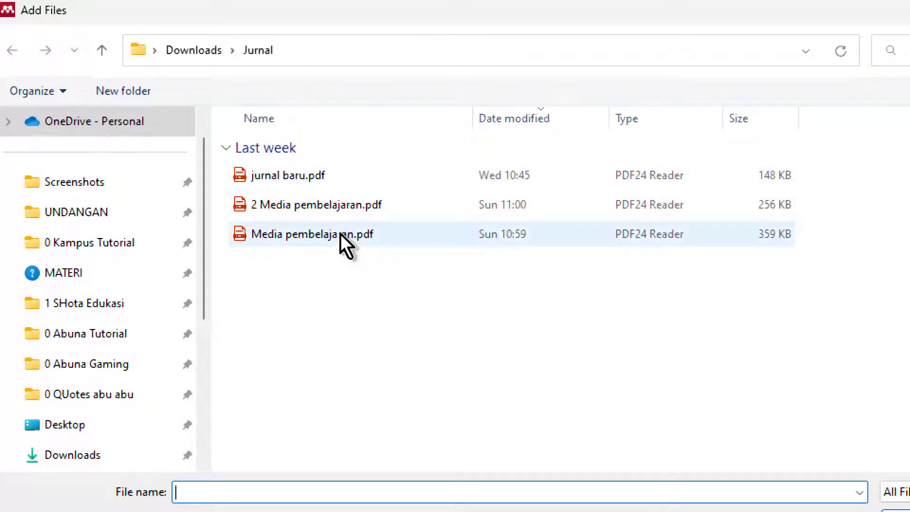
{"action": "left_click", "coordinate": [292, 243]}
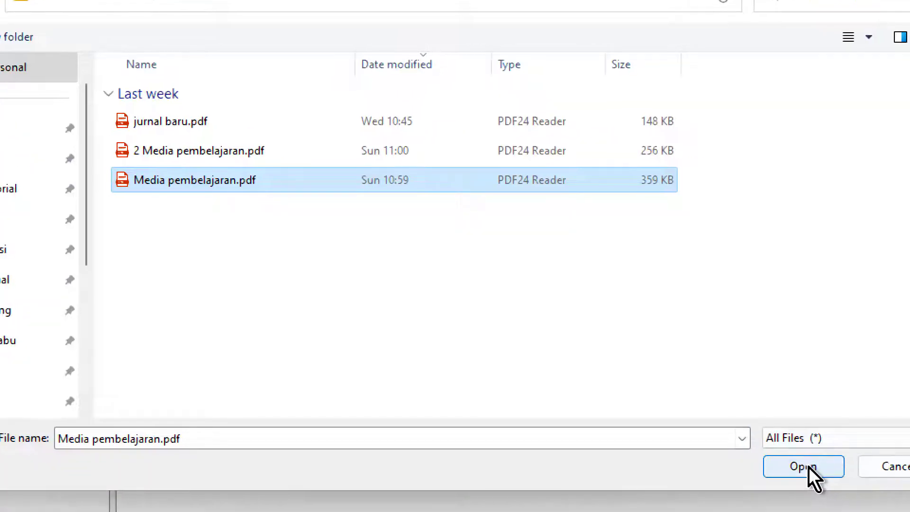
{"action": "left_click", "coordinate": [804, 466]}
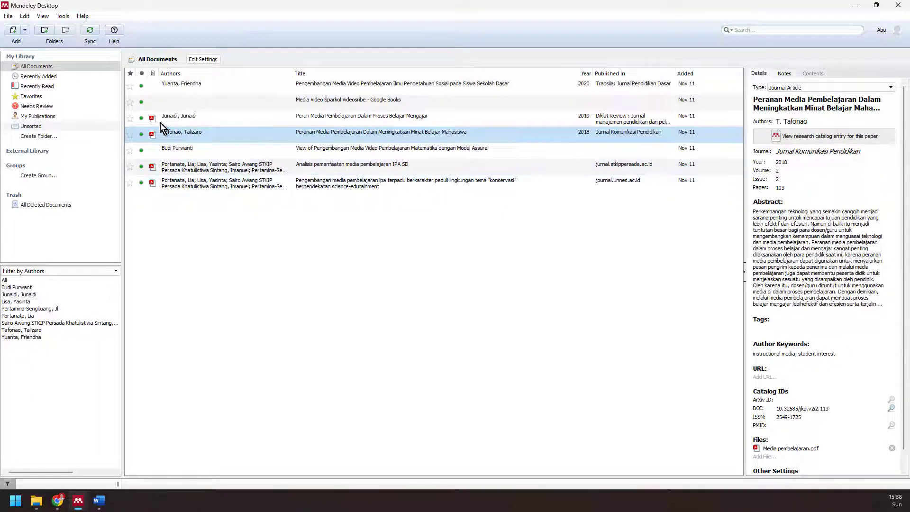
- Cancel adding another file and return to the Tutorial mind map tab in Chrome
{"action": "left_click", "coordinate": [26, 32]}
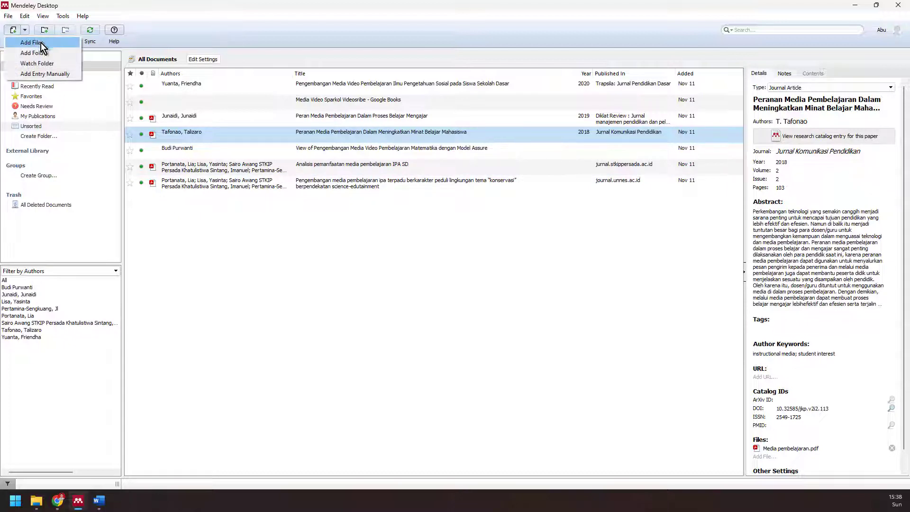
{"action": "left_click", "coordinate": [41, 43]}
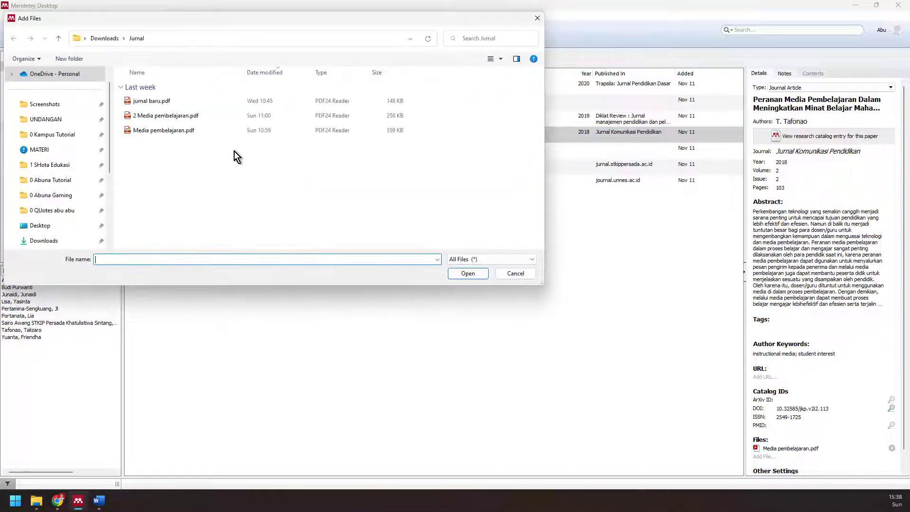
{"action": "left_click", "coordinate": [511, 275]}
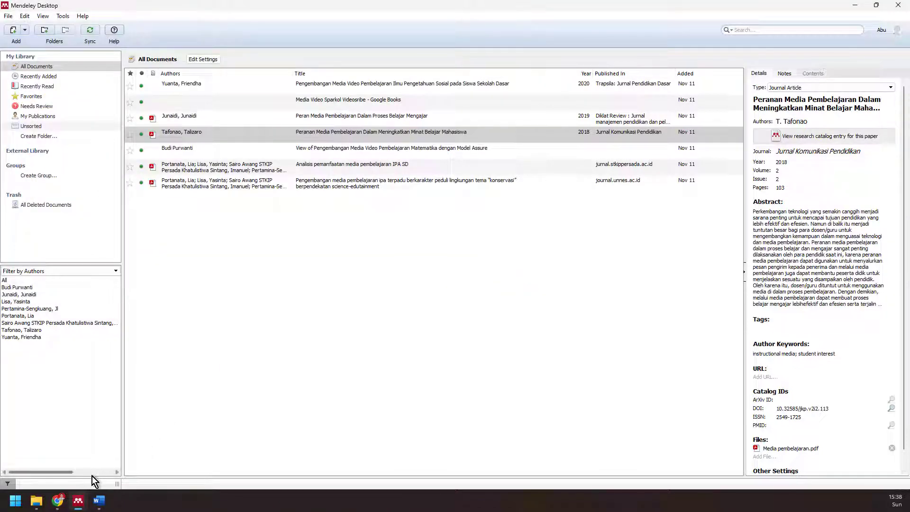
{"action": "left_click", "coordinate": [63, 503]}
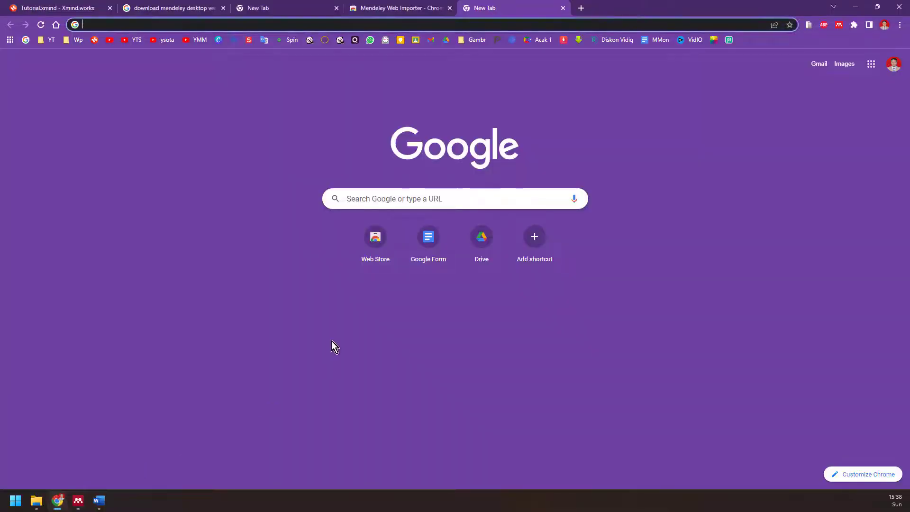
{"action": "left_click", "coordinate": [62, 9]}
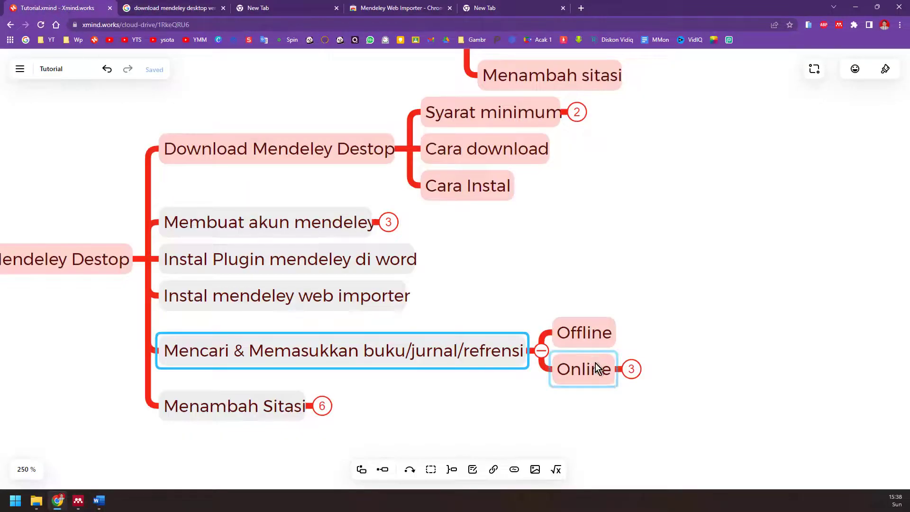
- Expand Online to show Goolge scholar, Google book and Mendeley web, and close the Web Importer tab
{"action": "left_click", "coordinate": [631, 370]}
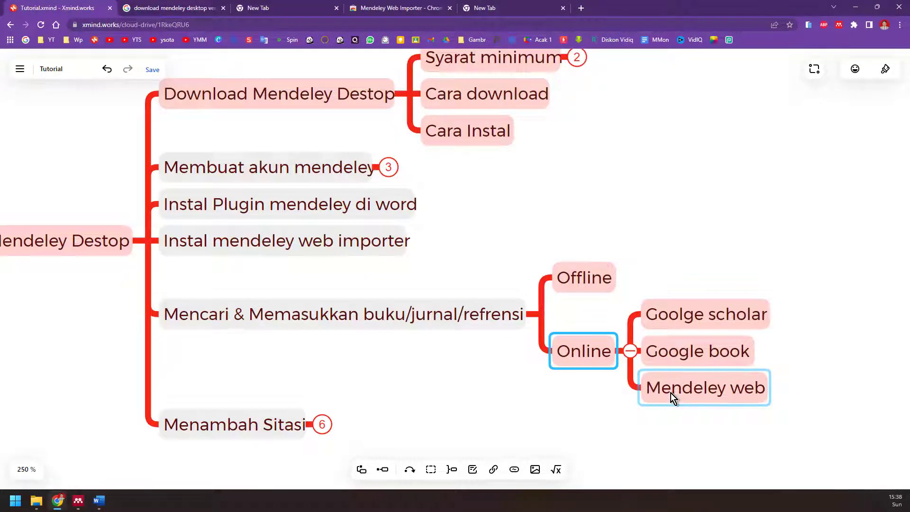
{"action": "scroll", "coordinate": [670, 393], "scroll_direction": "right", "scroll_amount": 5}
{"action": "scroll", "coordinate": [564, 360], "scroll_direction": "up", "scroll_amount": 3}
{"action": "scroll", "coordinate": [539, 372], "scroll_direction": "down", "scroll_amount": 1}
{"action": "scroll", "coordinate": [539, 371], "scroll_direction": "down", "scroll_amount": 2}
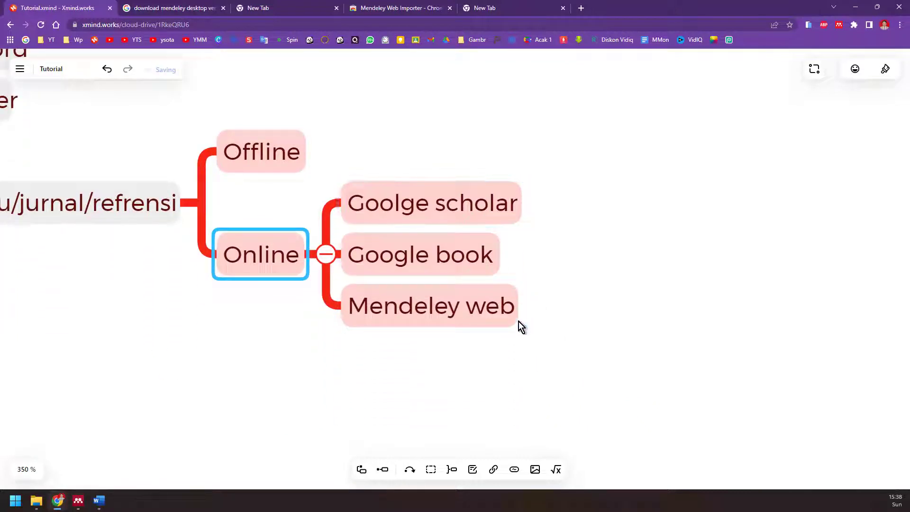
{"action": "left_click", "coordinate": [450, 8]}
- Close the extra tab and search Google for 'google scholar' from the new tab page
{"action": "left_click", "coordinate": [449, 8]}
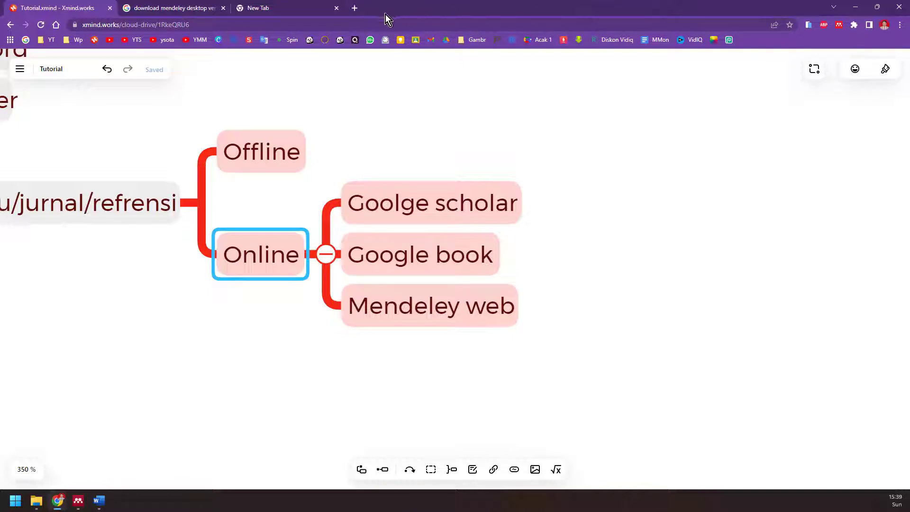
{"action": "left_click", "coordinate": [298, 9]}
{"action": "left_click", "coordinate": [375, 195]}
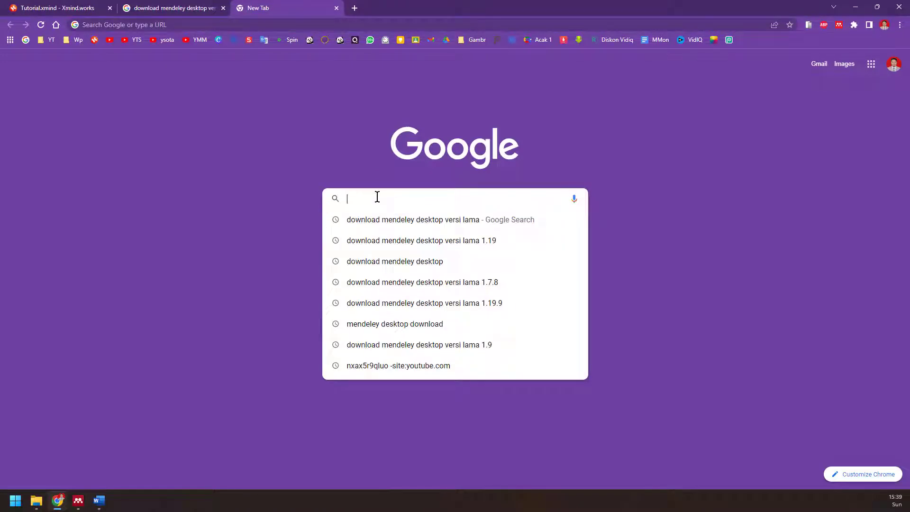
{"action": "type", "text": "google"}
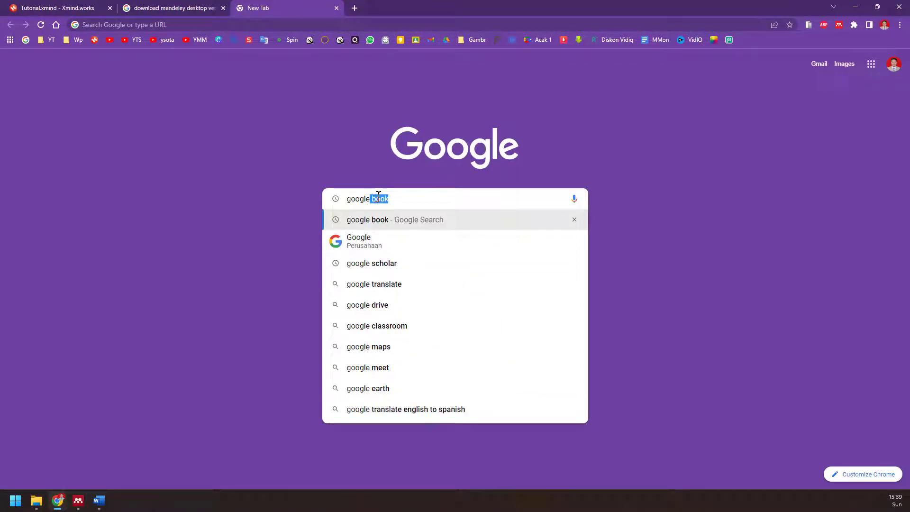
{"action": "left_click", "coordinate": [434, 268]}
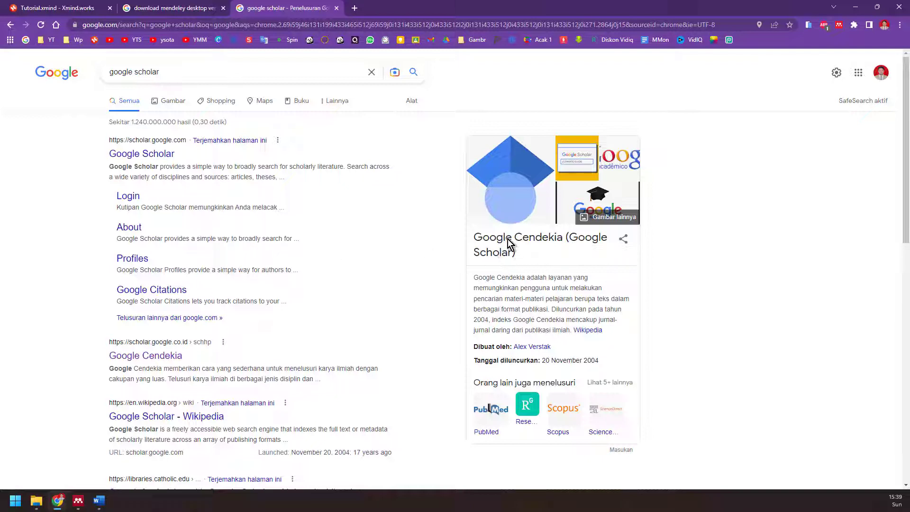
- Open Google Cendekia from the search results and pass its reCAPTCHA check
{"action": "scroll", "coordinate": [161, 329], "scroll_direction": "down", "scroll_amount": 1}
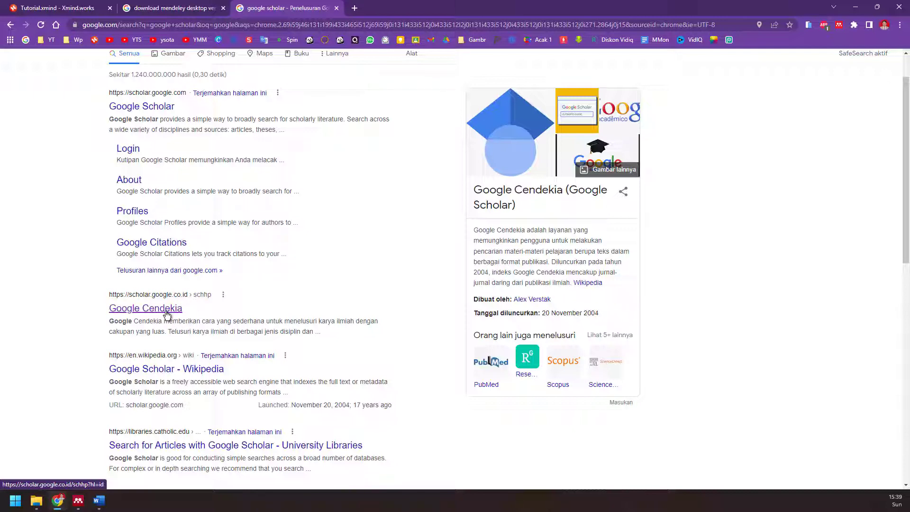
{"action": "left_click", "coordinate": [167, 313]}
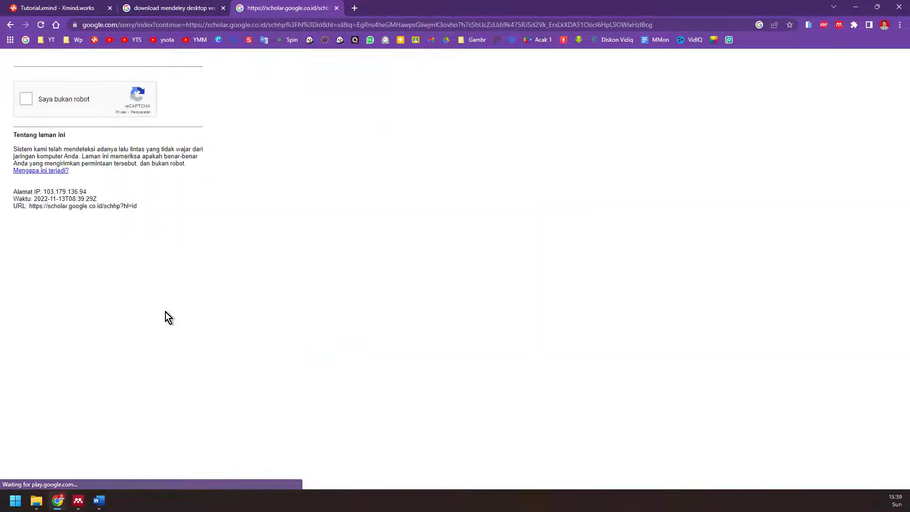
{"action": "left_click", "coordinate": [26, 99]}
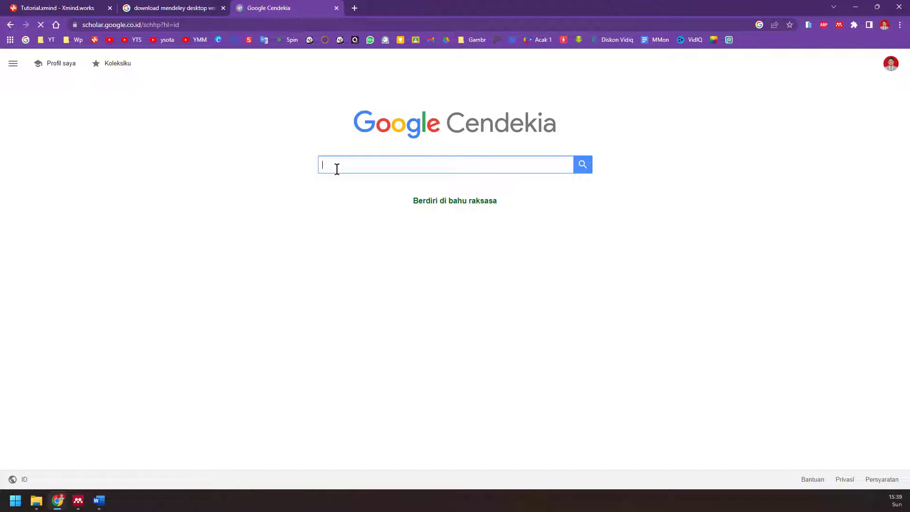
- Search Google Scholar for 'media gambar' and open the second result, the JPsd Media Gambar Seri article
{"action": "type", "text": "media"}
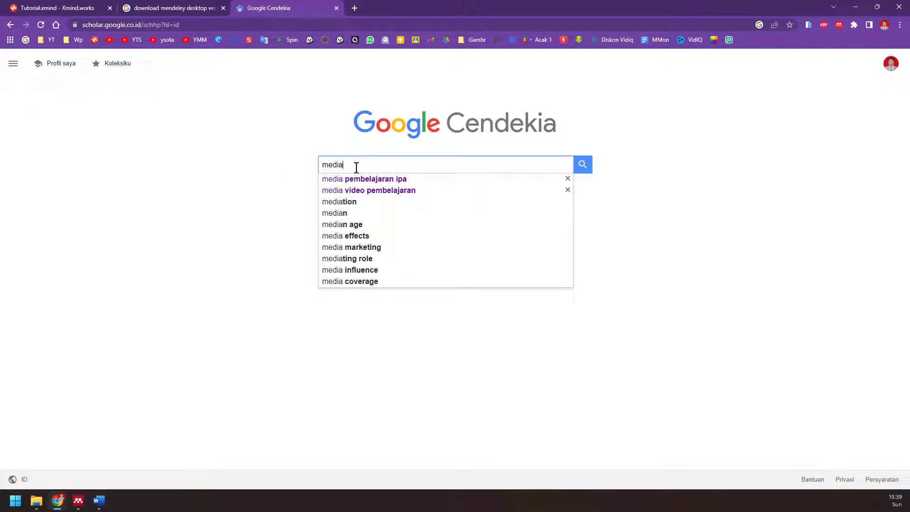
{"action": "type", "text": " gamb"}
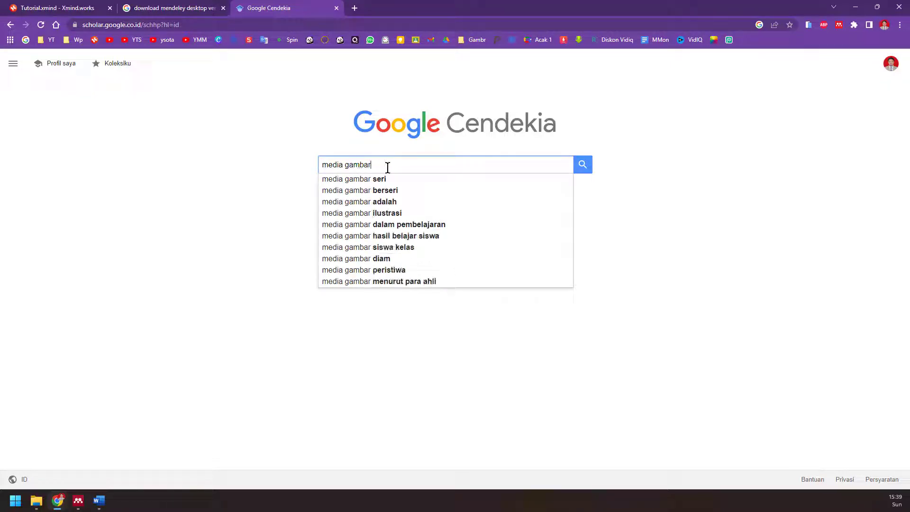
{"action": "type", "text": "ar"}
{"action": "left_click", "coordinate": [584, 166]}
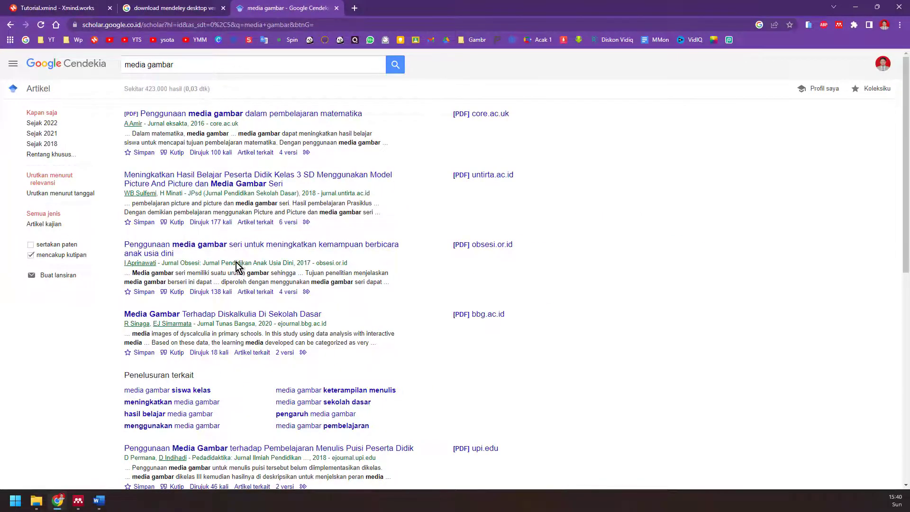
{"action": "scroll", "coordinate": [242, 275], "scroll_direction": "down", "scroll_amount": 2}
{"action": "scroll", "coordinate": [245, 298], "scroll_direction": "up", "scroll_amount": 2}
{"action": "left_click", "coordinate": [230, 185]}
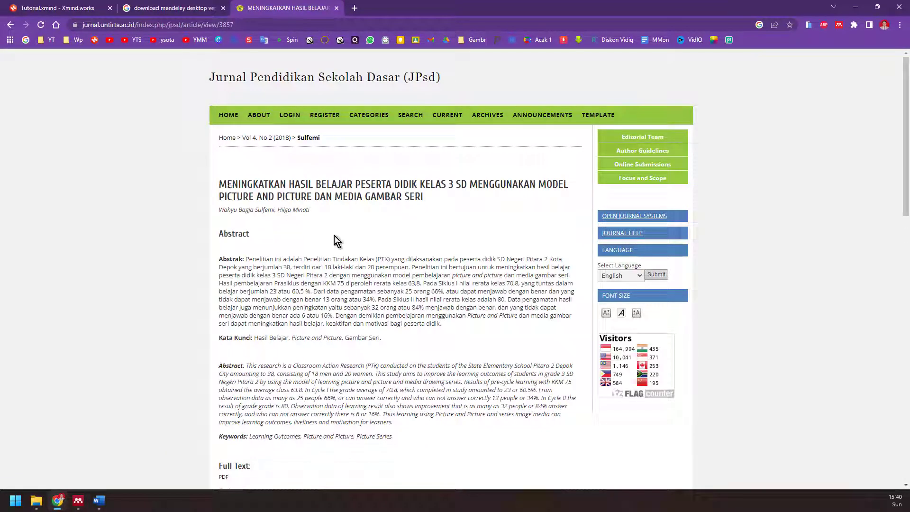
- Scroll through the JPsd article page to review its abstract and references
{"action": "scroll", "coordinate": [332, 251], "scroll_direction": "down", "scroll_amount": 4}
{"action": "scroll", "coordinate": [331, 253], "scroll_direction": "down", "scroll_amount": 15}
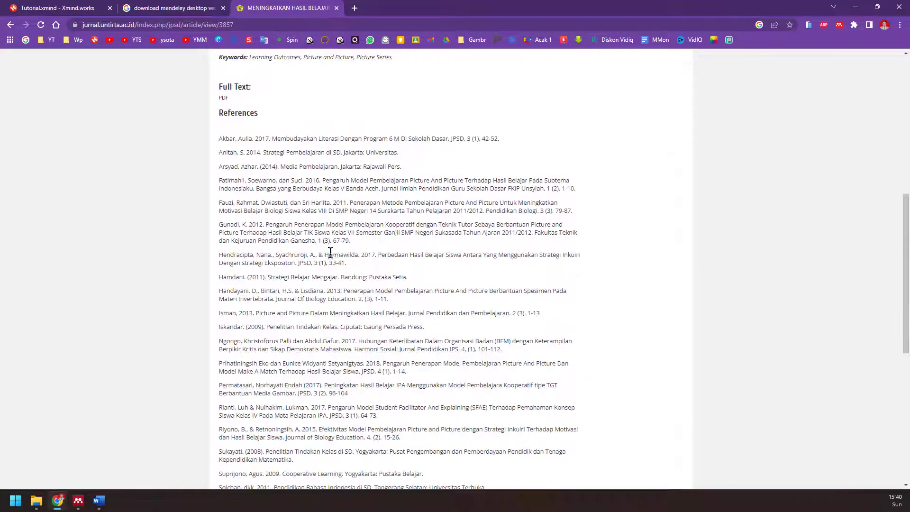
{"action": "scroll", "coordinate": [331, 255], "scroll_direction": "up", "scroll_amount": 20}
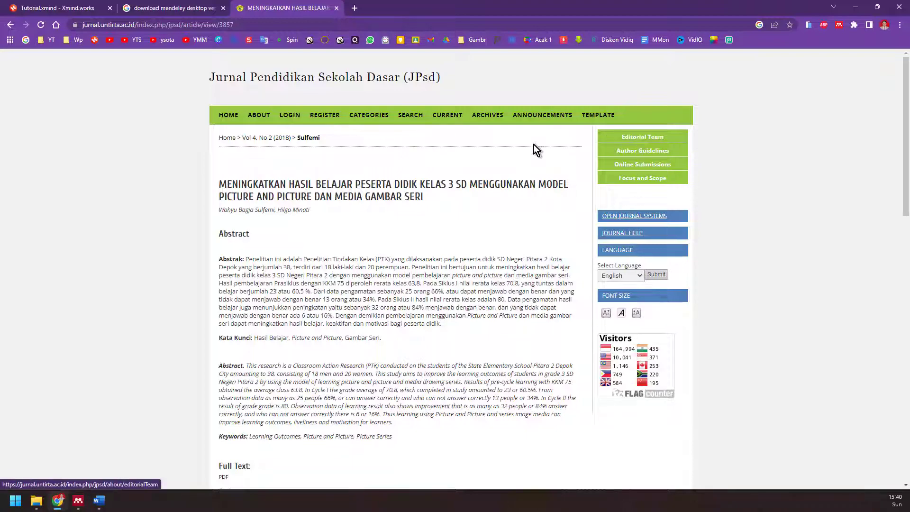
{"action": "scroll", "coordinate": [587, 303], "scroll_direction": "down", "scroll_amount": 6}
{"action": "scroll", "coordinate": [587, 303], "scroll_direction": "down", "scroll_amount": 5}
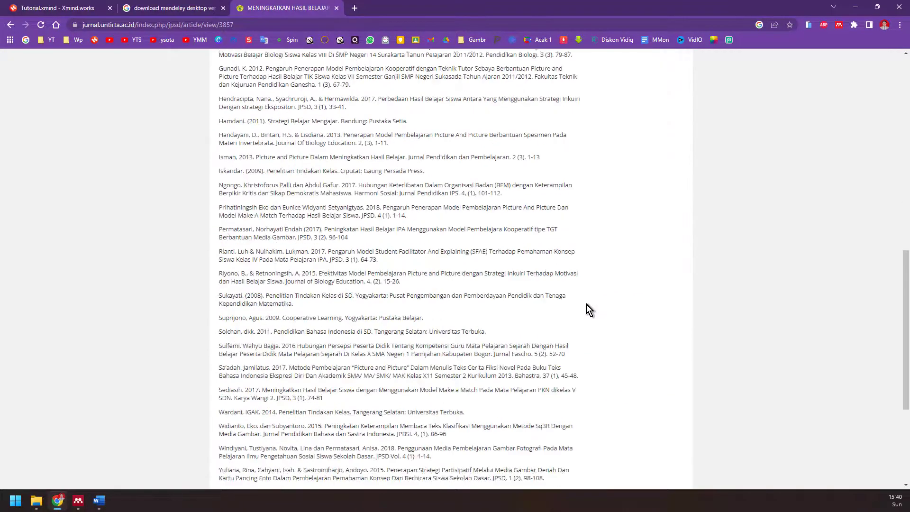
{"action": "scroll", "coordinate": [586, 306], "scroll_direction": "up", "scroll_amount": 5}
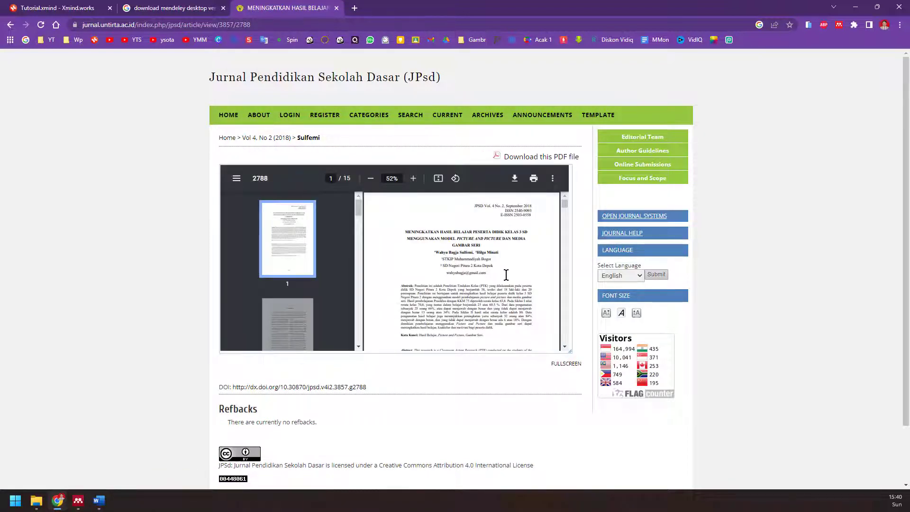
{"action": "scroll", "coordinate": [468, 259], "scroll_direction": "down", "scroll_amount": 5}
{"action": "scroll", "coordinate": [467, 260], "scroll_direction": "up", "scroll_amount": 5}
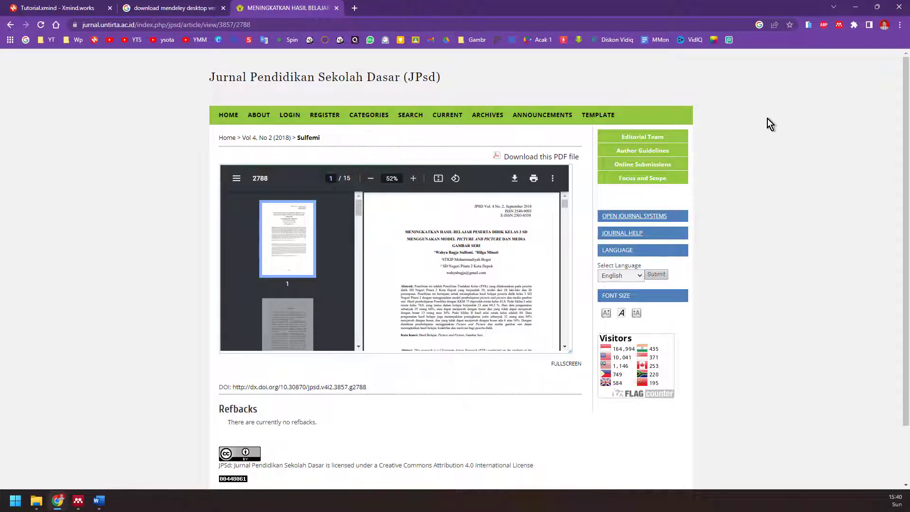
- Sign in to Mendeley Web Importer with the account password, then reload the article page
{"action": "left_click", "coordinate": [837, 26]}
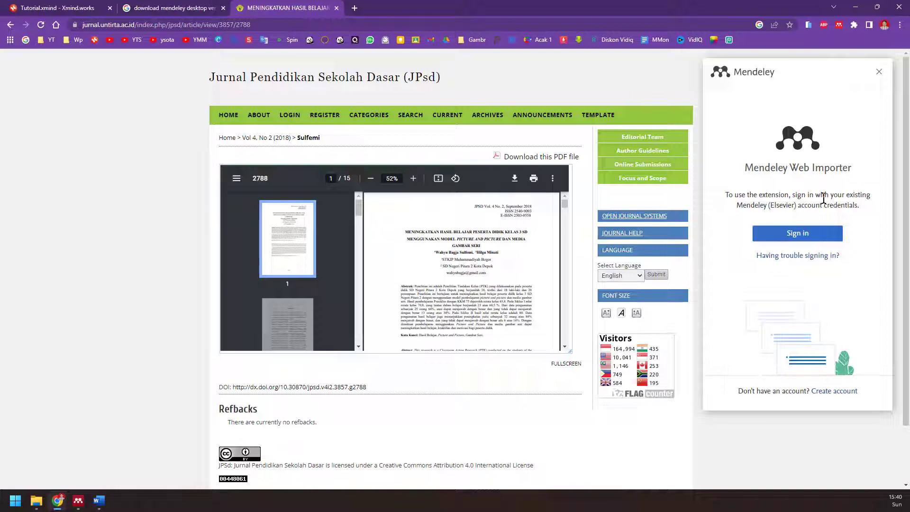
{"action": "left_click", "coordinate": [807, 236]}
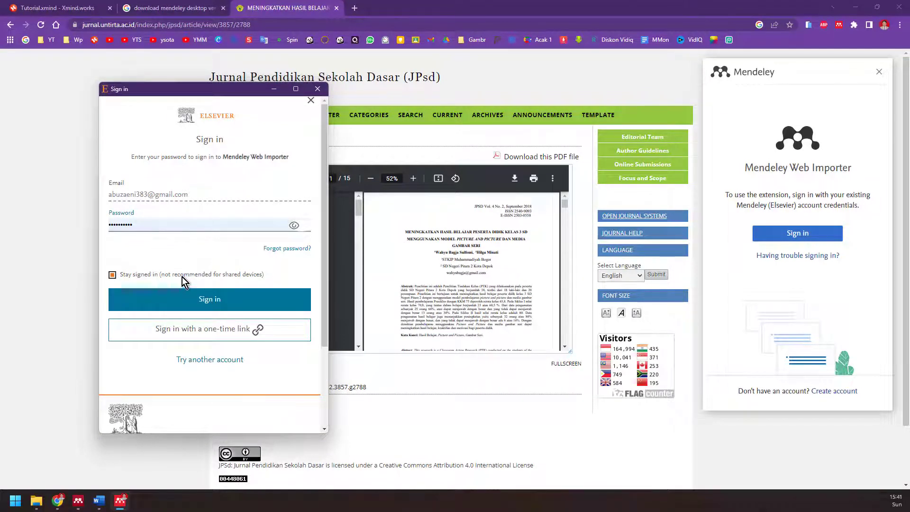
{"action": "left_click", "coordinate": [213, 303]}
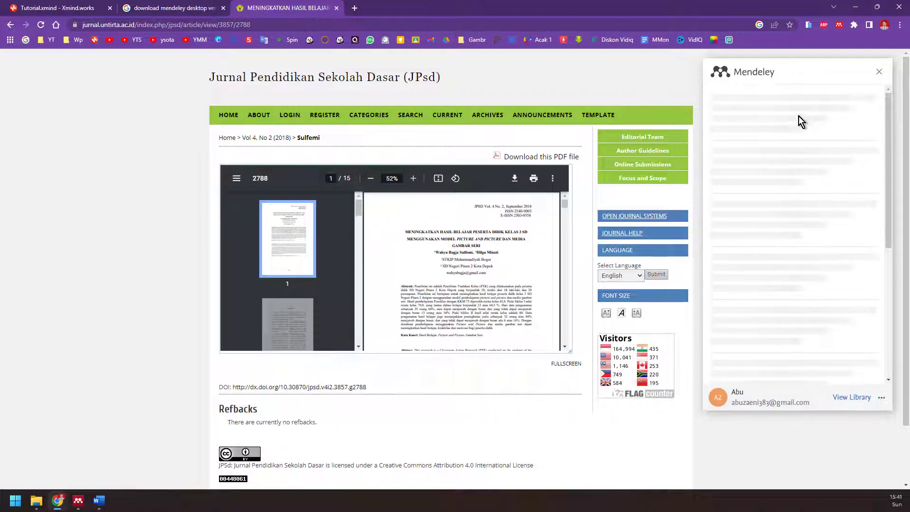
{"action": "left_click", "coordinate": [41, 25]}
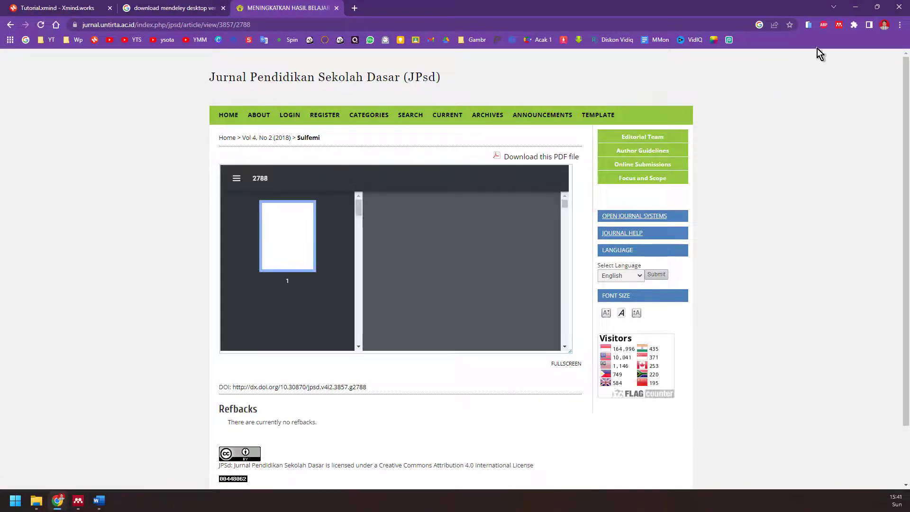
- Import only the JPsd journal article into Mendeley, leaving the Web Page entry out, then bring up Mendeley Desktop
{"action": "left_click", "coordinate": [839, 26]}
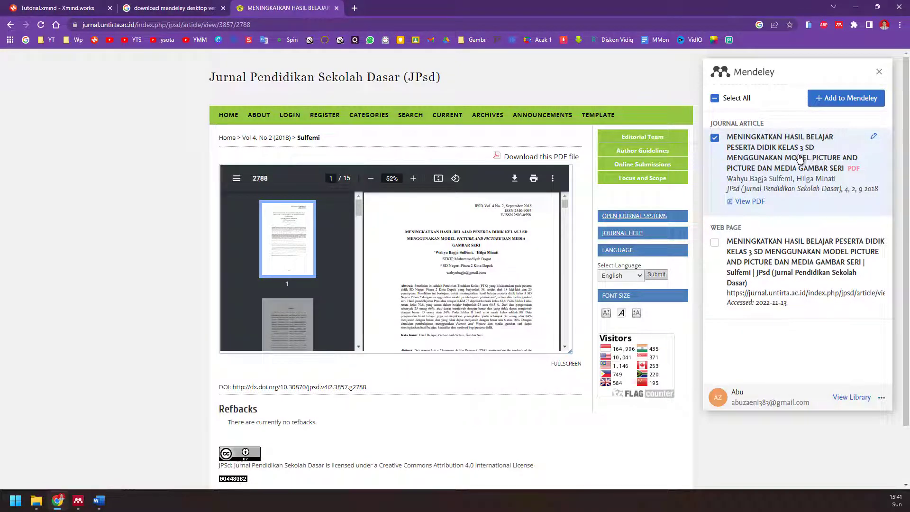
{"action": "left_click", "coordinate": [716, 243]}
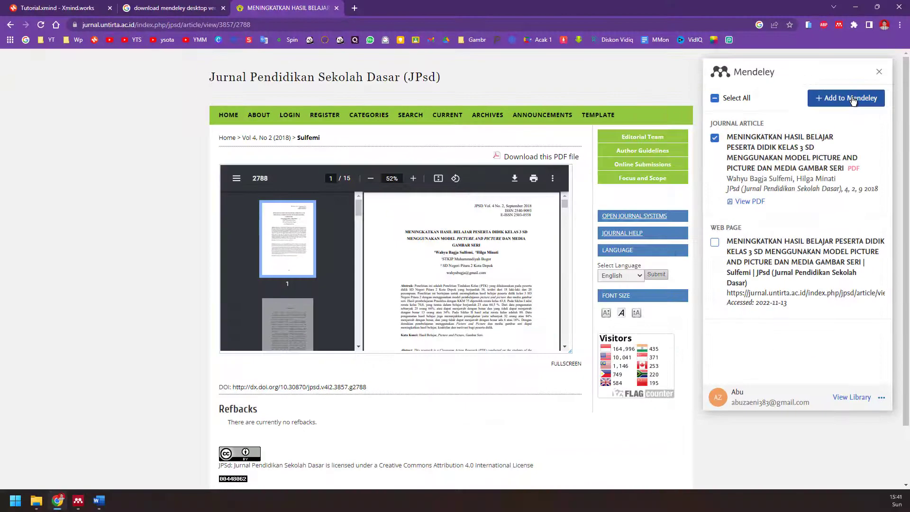
{"action": "left_click", "coordinate": [852, 98]}
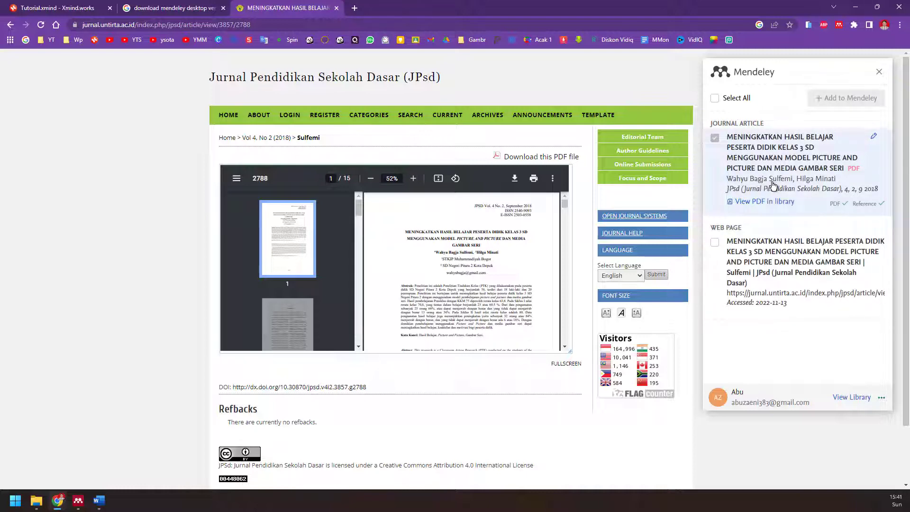
{"action": "left_click", "coordinate": [78, 500]}
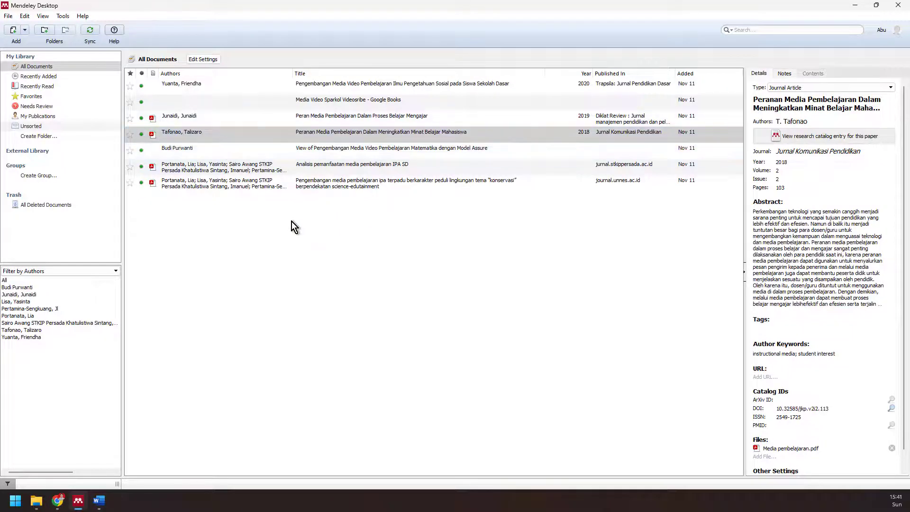
- Sync Mendeley Desktop, inspect the new JPsd article's details, then go back to Chrome
{"action": "left_click", "coordinate": [91, 34]}
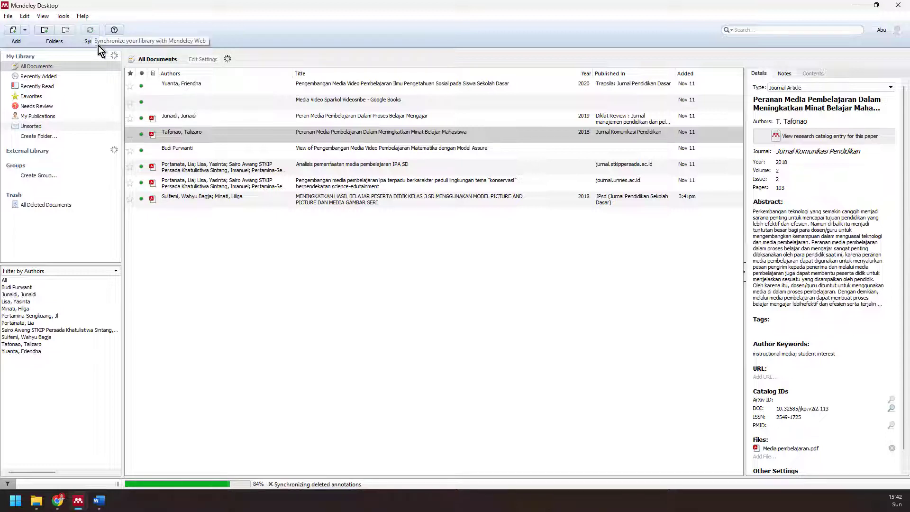
{"action": "left_click", "coordinate": [219, 201]}
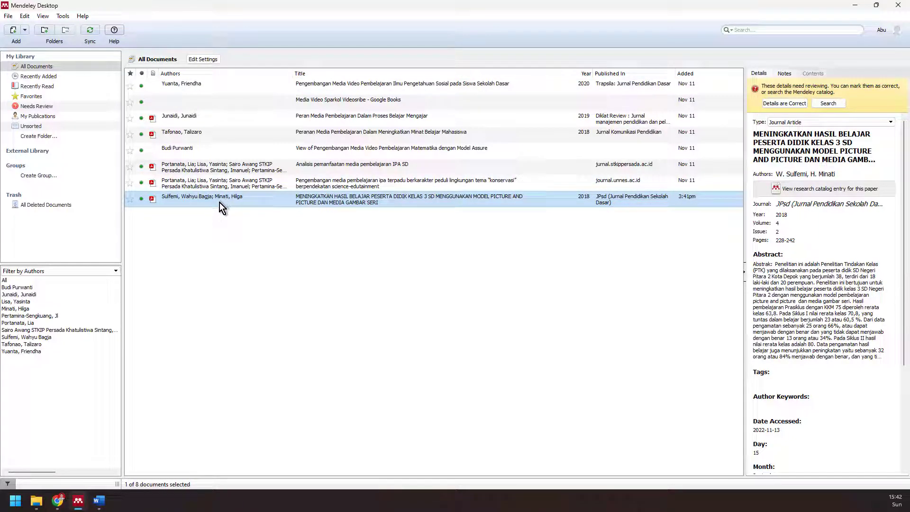
{"action": "left_click", "coordinate": [58, 500]}
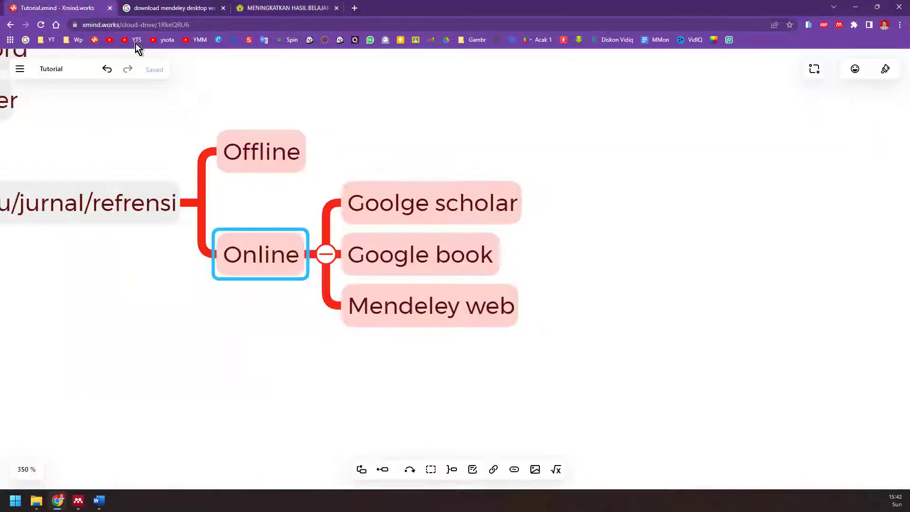
- Replace the Google query with 'google book' and open the Google Books site from the results
{"action": "left_click", "coordinate": [73, 8]}
{"action": "left_click", "coordinate": [194, 7]}
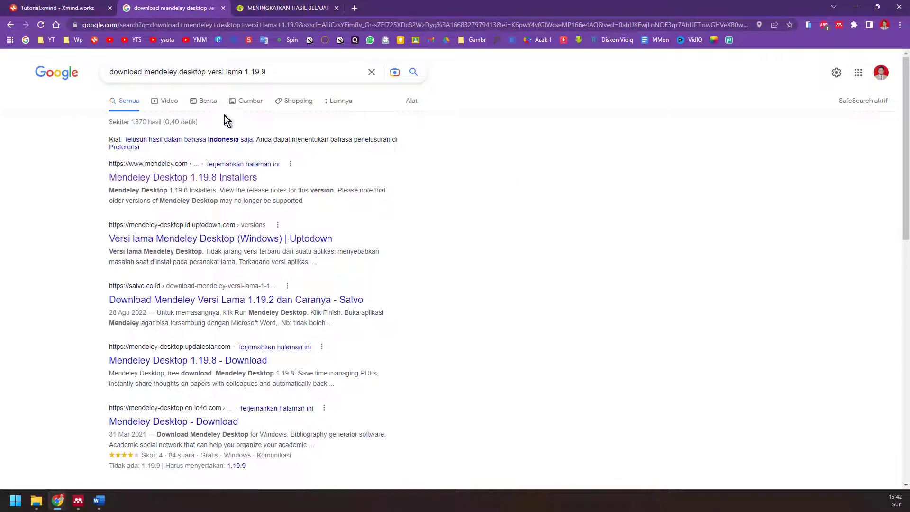
{"action": "left_click_drag", "start_coordinate": [300, 70], "coordinate": [63, 70]}
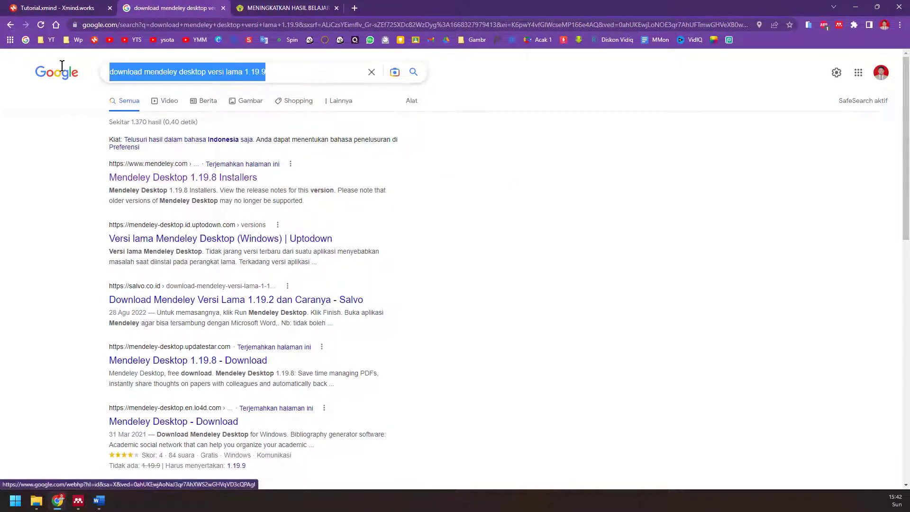
{"action": "type", "text": "google book"}
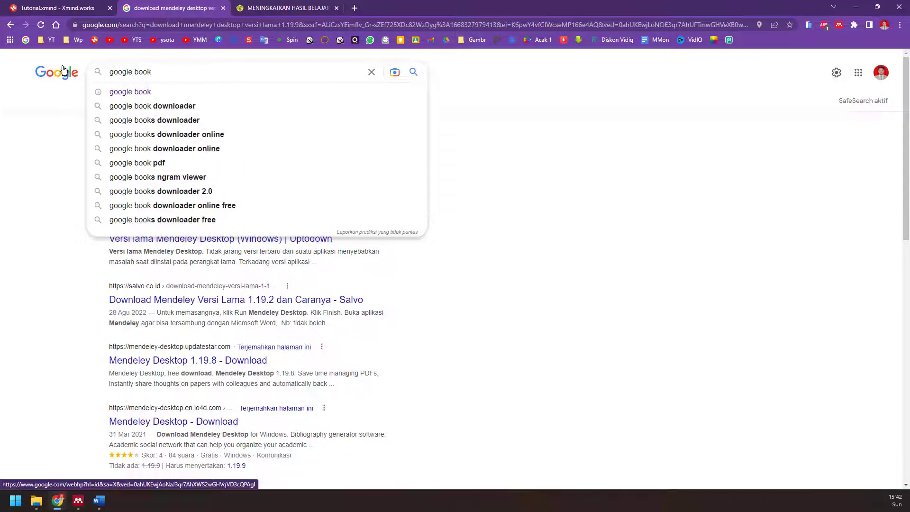
{"action": "key", "text": "Return"}
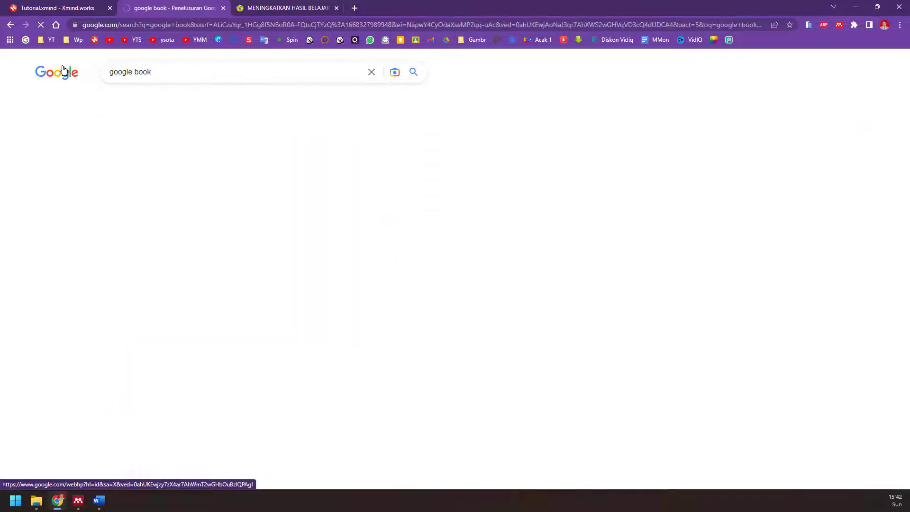
{"action": "left_click", "coordinate": [153, 155]}
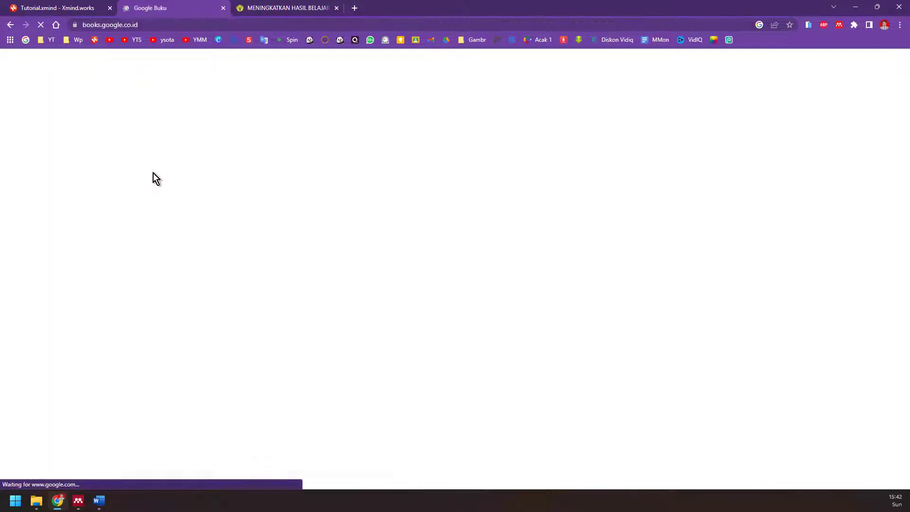
- Search Google Books for 'buku media gambar' and open the preview of 'Media dan Sumber Pembelajaran'
{"action": "type", "text": "buku medi"}
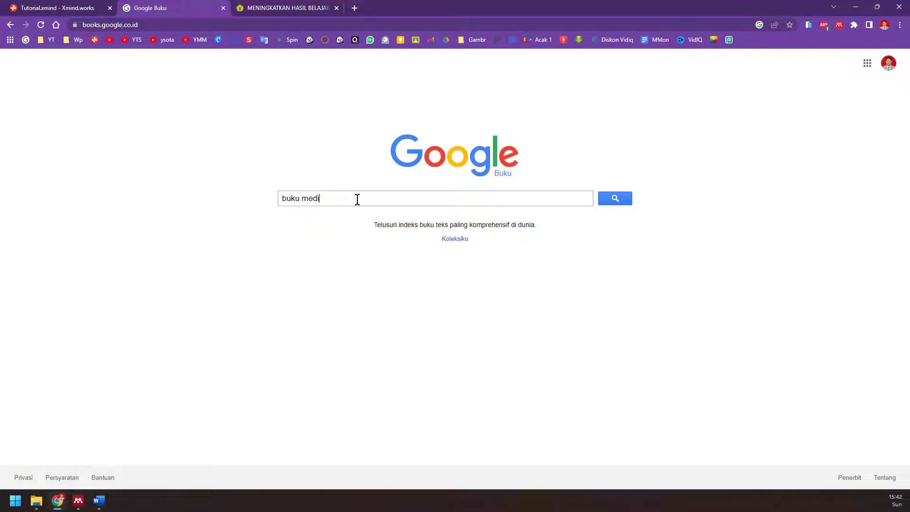
{"action": "type", "text": "a gamb"}
{"action": "key", "text": "Return"}
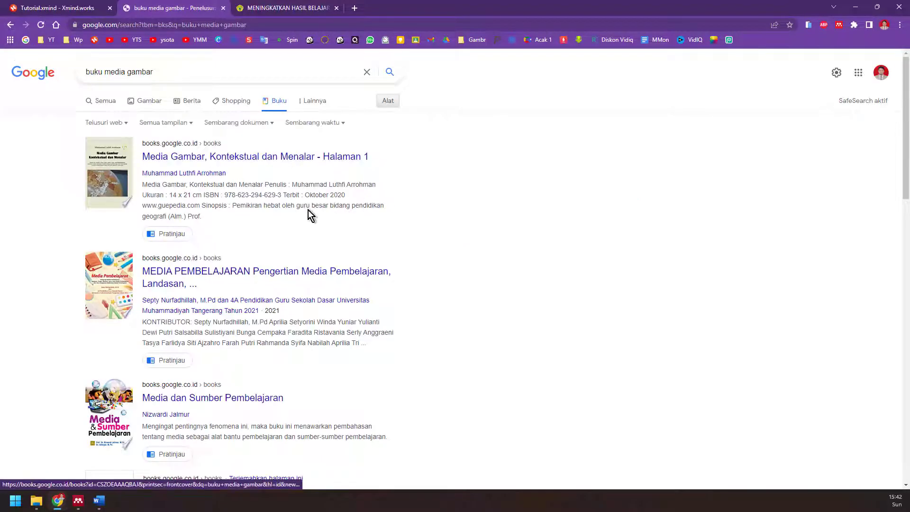
{"action": "scroll", "coordinate": [313, 209], "scroll_direction": "down", "scroll_amount": 3}
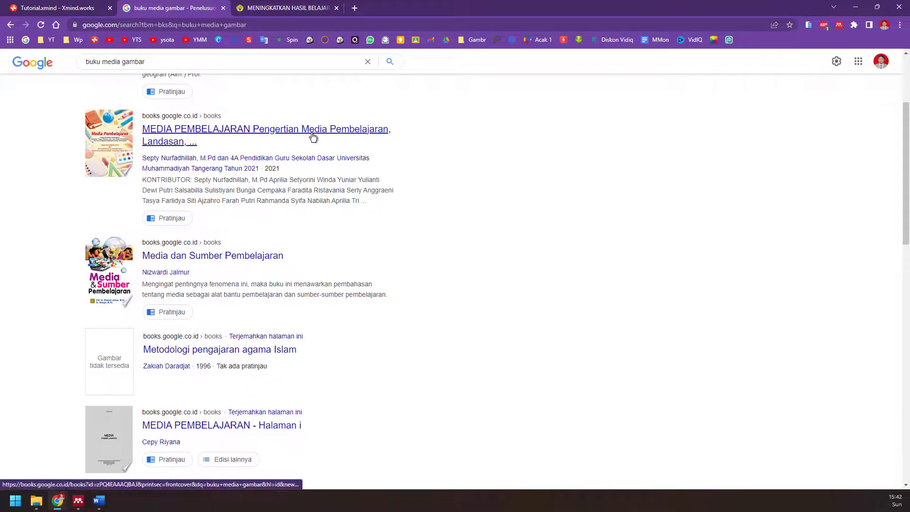
{"action": "left_click", "coordinate": [273, 259]}
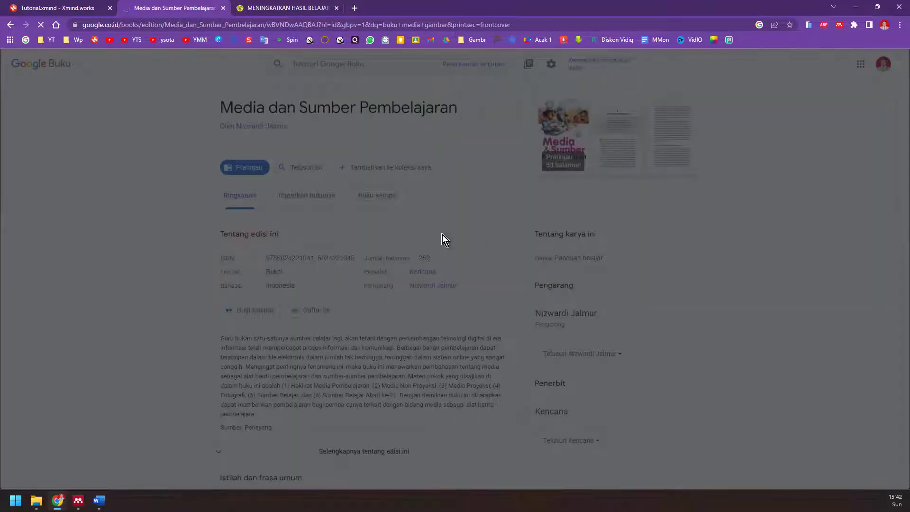
{"action": "scroll", "coordinate": [448, 190], "scroll_direction": "down", "scroll_amount": 10}
{"action": "scroll", "coordinate": [456, 315], "scroll_direction": "up", "scroll_amount": 4}
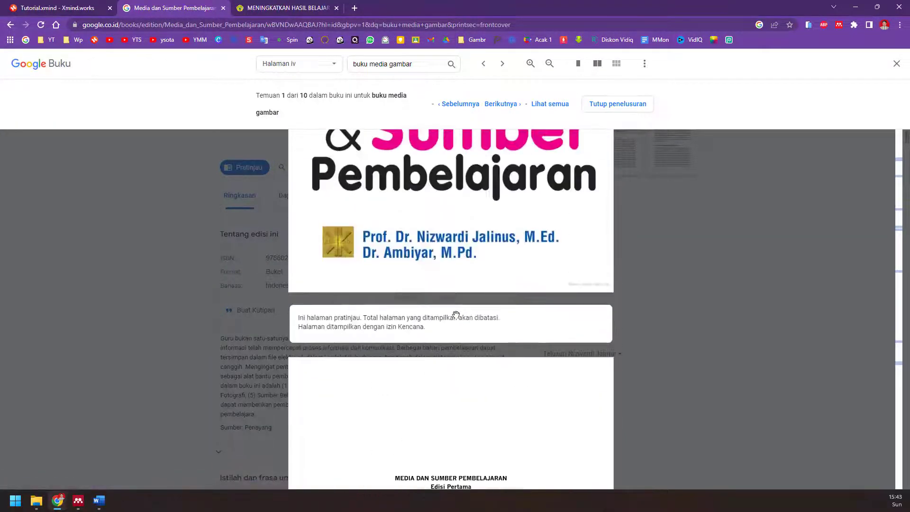
{"action": "scroll", "coordinate": [456, 315], "scroll_direction": "up", "scroll_amount": 5}
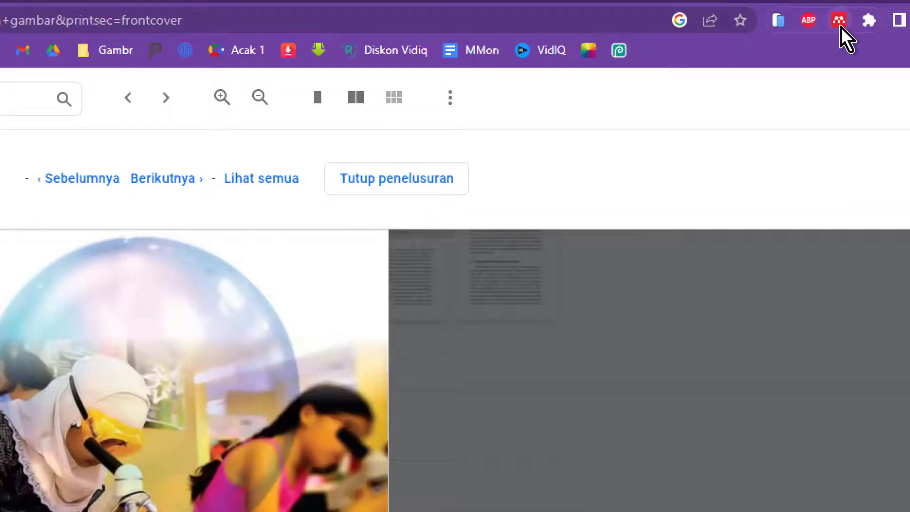
- Save the 'Media dan Sumber Pembelajaran' entry to the Mendeley library with the Web Importer
{"action": "left_click", "coordinate": [839, 21]}
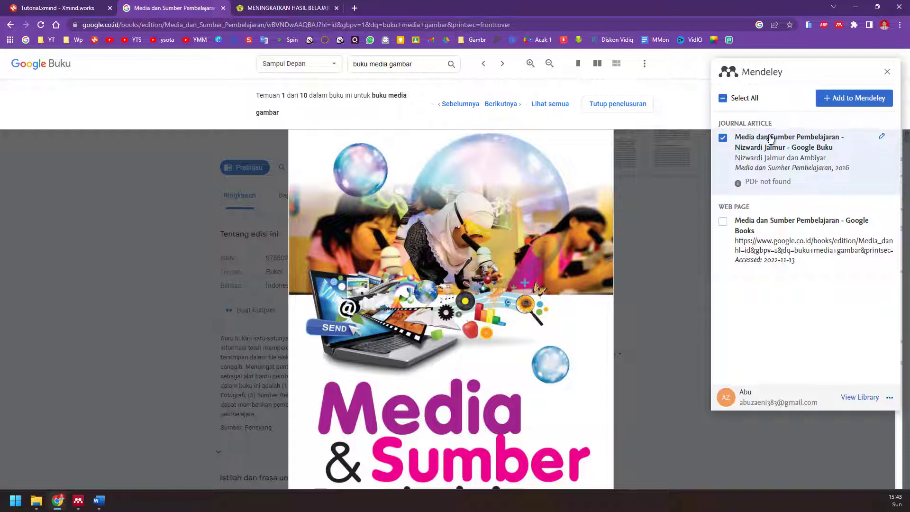
{"action": "left_click", "coordinate": [841, 105]}
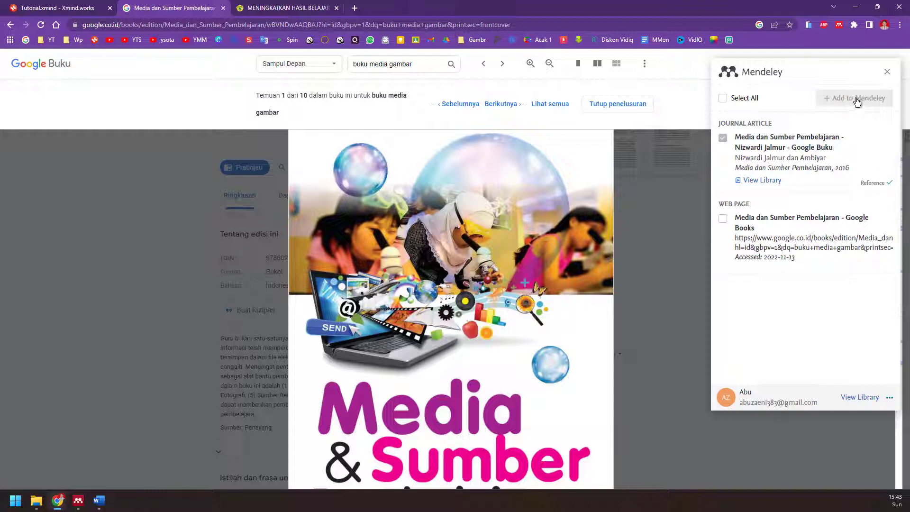
- Sync Mendeley Desktop so the book appears as the ninth document, then return to Chrome
{"action": "left_click", "coordinate": [78, 500]}
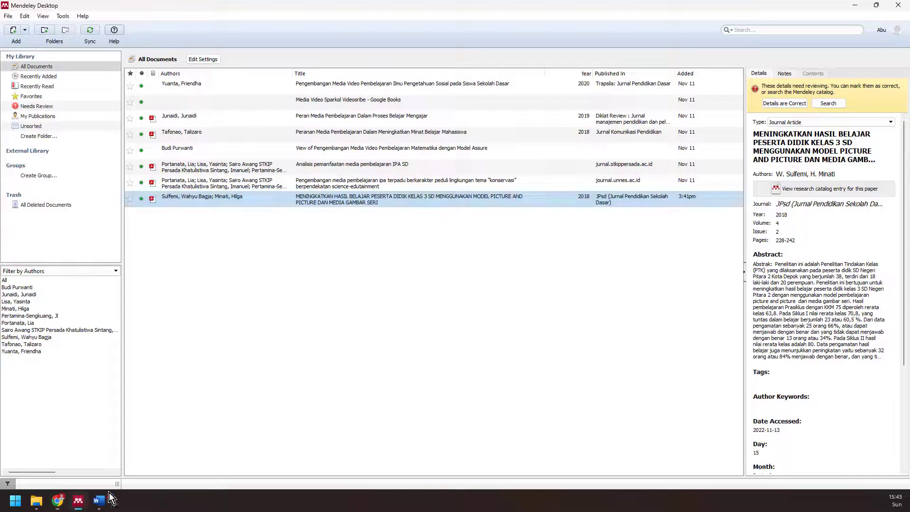
{"action": "left_click", "coordinate": [91, 30]}
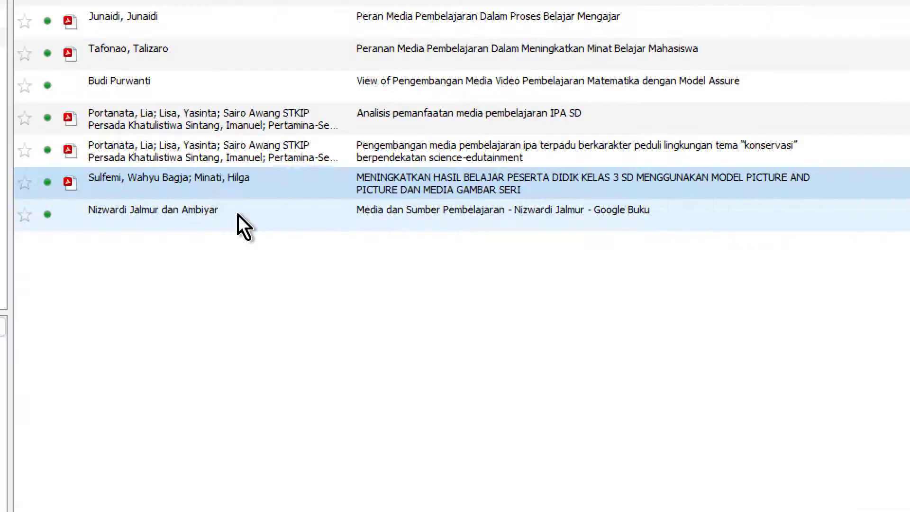
{"action": "left_click", "coordinate": [133, 221]}
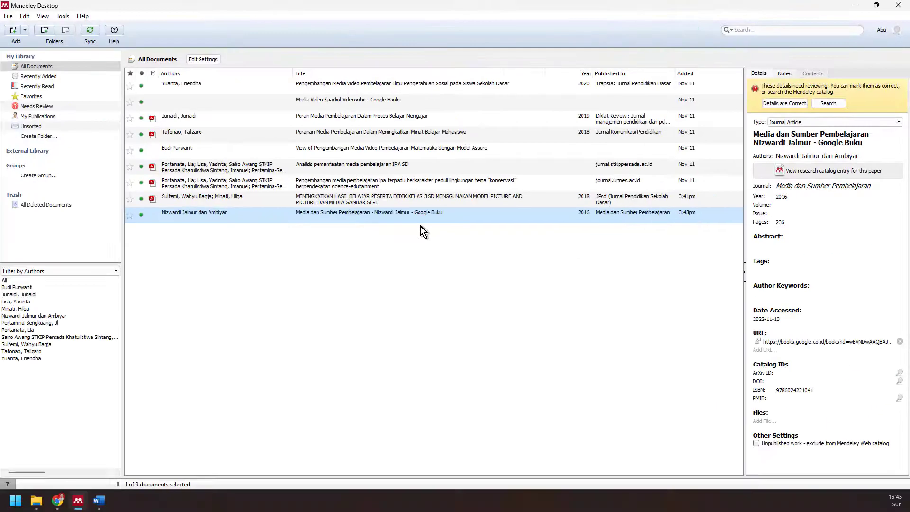
{"action": "left_click", "coordinate": [57, 500]}
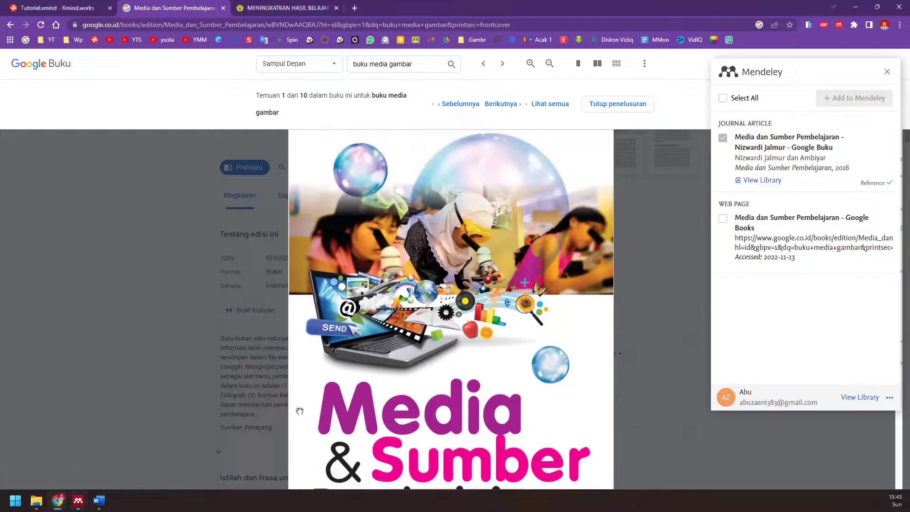
- Open mendeley.com in a new browser tab
{"action": "left_click", "coordinate": [67, 8]}
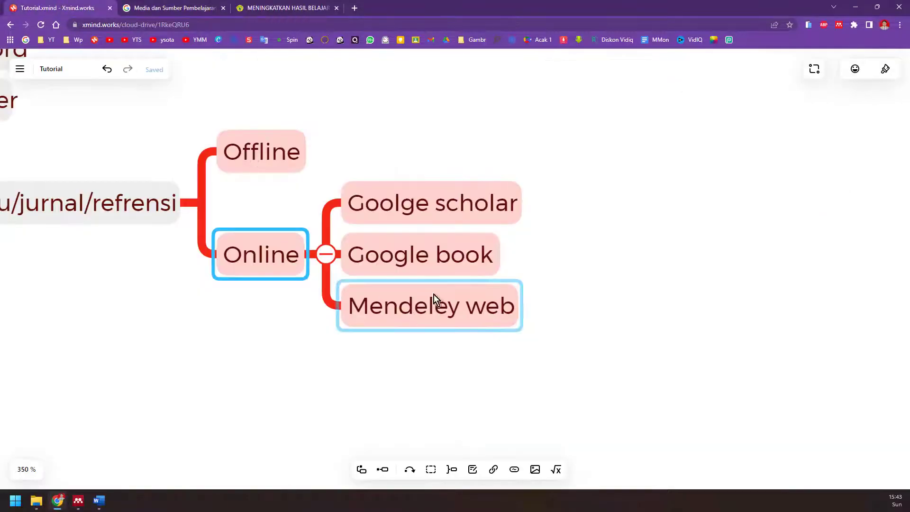
{"action": "left_click", "coordinate": [194, 6]}
{"action": "left_click", "coordinate": [279, 7]}
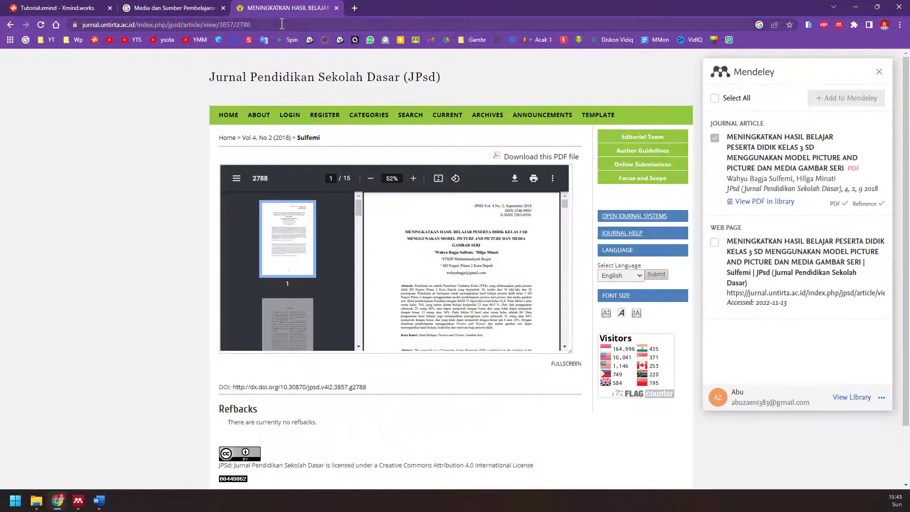
{"action": "left_click", "coordinate": [66, 7]}
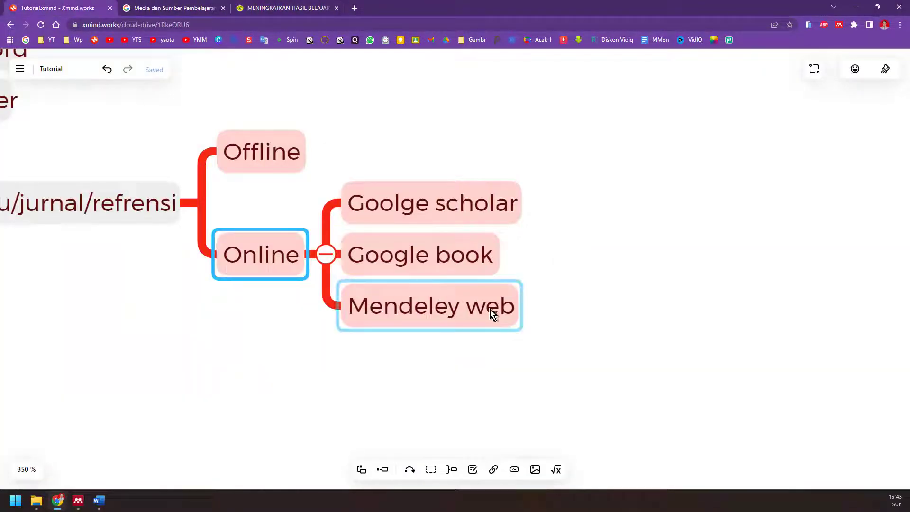
{"action": "left_click", "coordinate": [287, 7]}
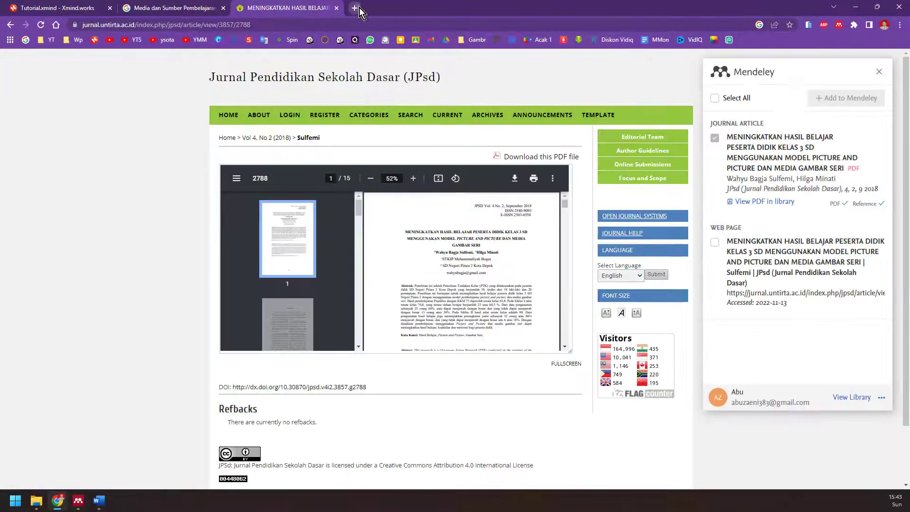
{"action": "left_click", "coordinate": [356, 8]}
{"action": "type", "text": "mende"}
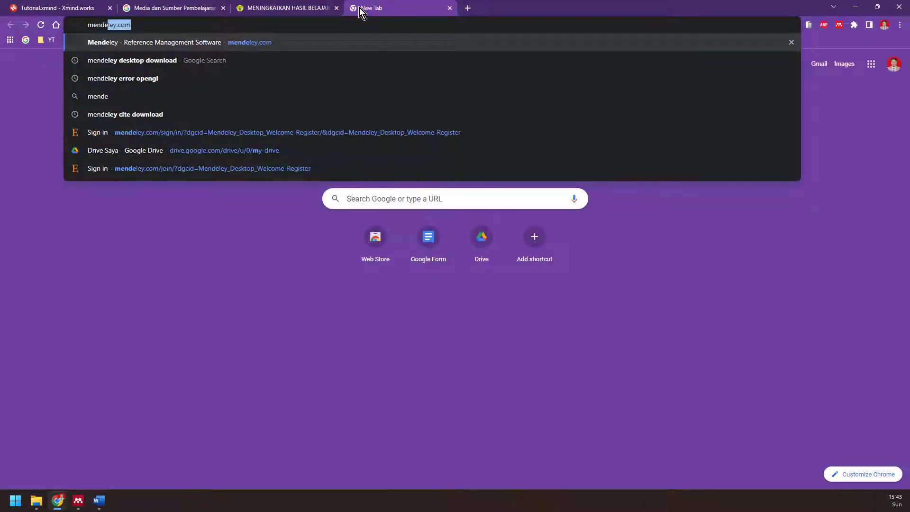
{"action": "left_click", "coordinate": [245, 43]}
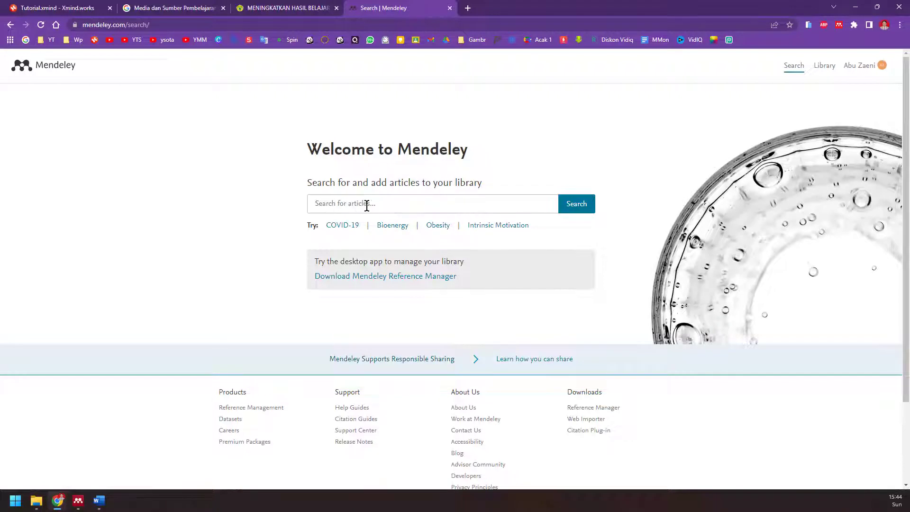
- Search the Mendeley catalog for 'media gambar', which returns 5,045 results
{"action": "left_click", "coordinate": [875, 69]}
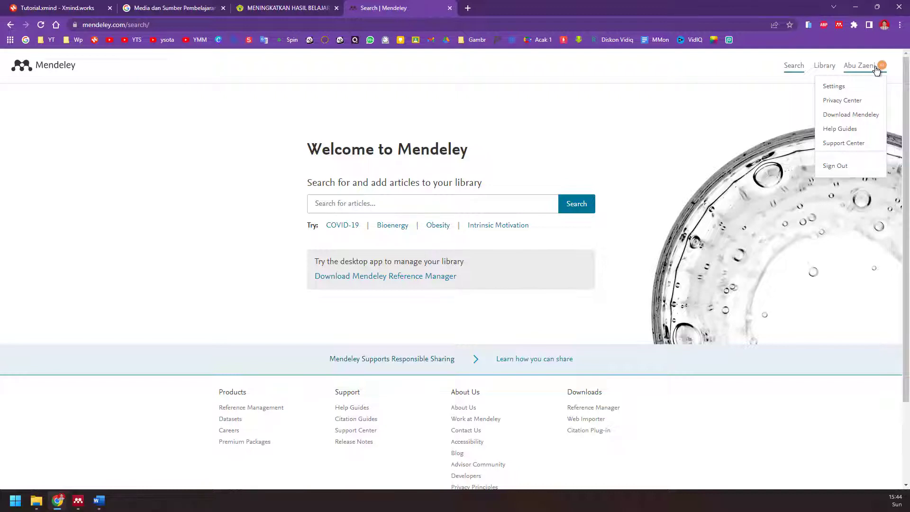
{"action": "left_click", "coordinate": [404, 203]}
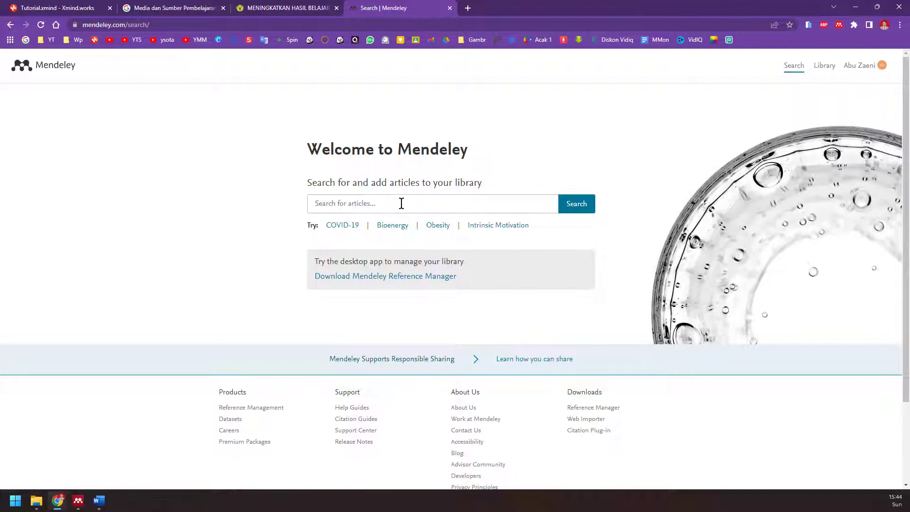
{"action": "type", "text": "media ga"}
{"action": "key", "text": "Return"}
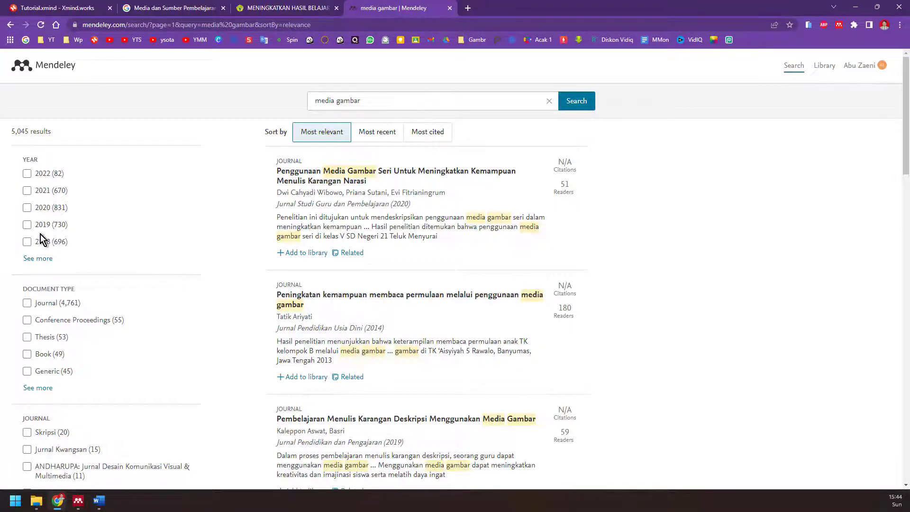
- Scroll through the media gambar seri search results in Mendeley Web
{"action": "scroll", "coordinate": [51, 238], "scroll_direction": "down", "scroll_amount": 2}
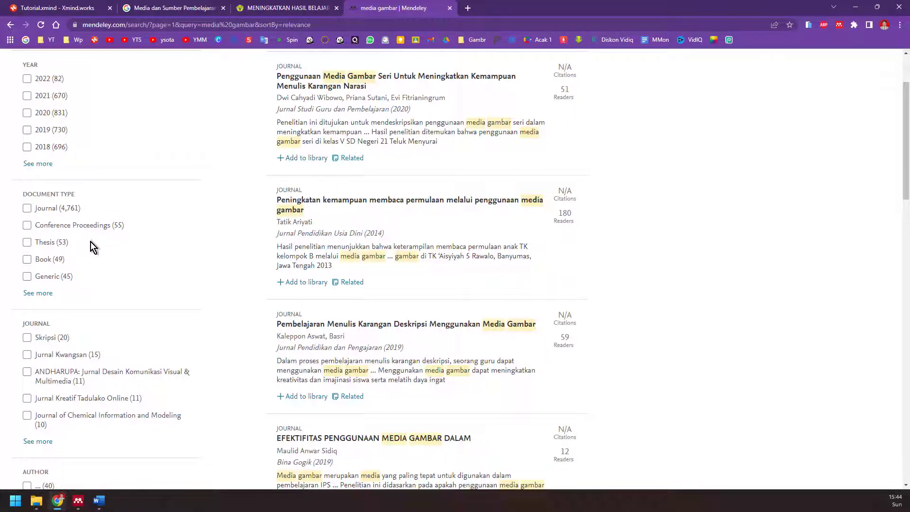
{"action": "scroll", "coordinate": [82, 265], "scroll_direction": "down", "scroll_amount": 3}
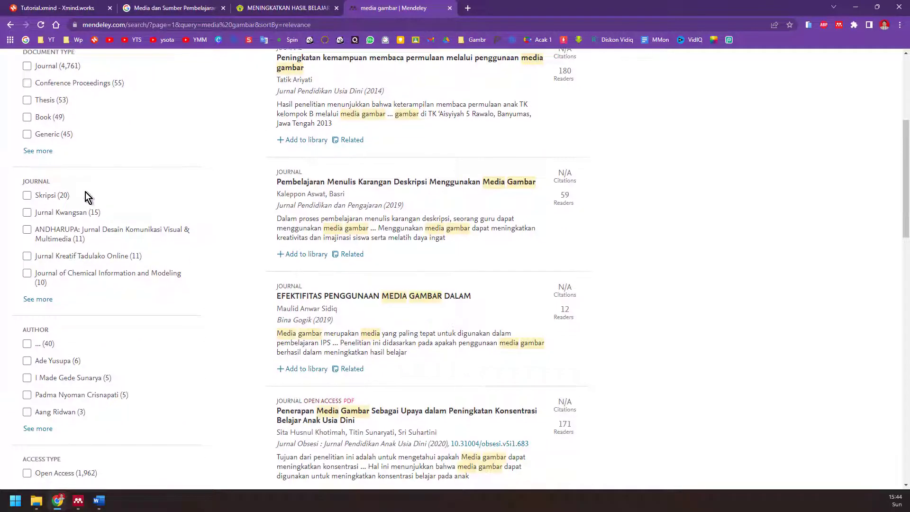
{"action": "scroll", "coordinate": [44, 326], "scroll_direction": "down", "scroll_amount": 2}
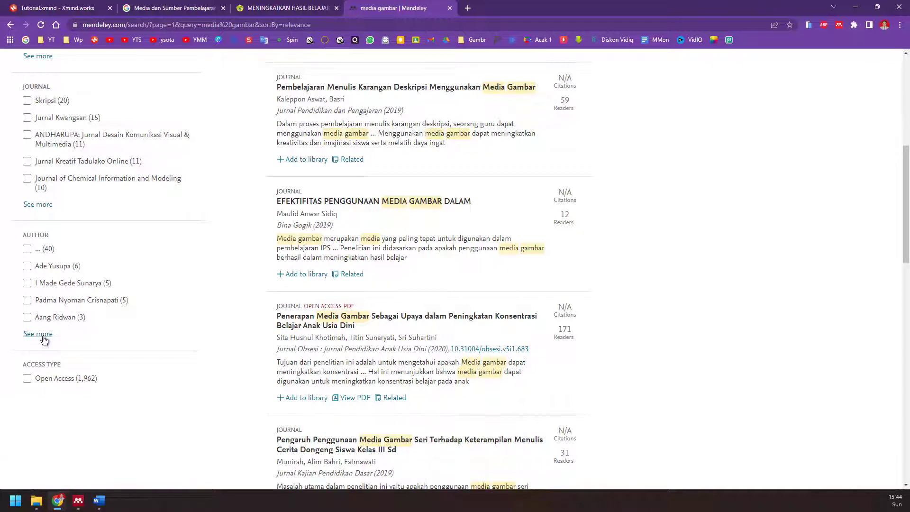
{"action": "scroll", "coordinate": [412, 285], "scroll_direction": "up", "scroll_amount": 7}
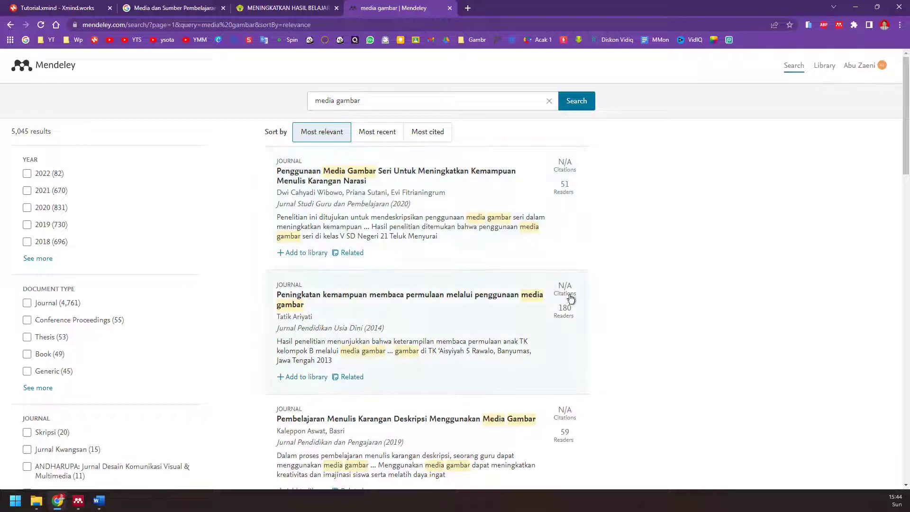
{"action": "scroll", "coordinate": [573, 332], "scroll_direction": "down", "scroll_amount": 4}
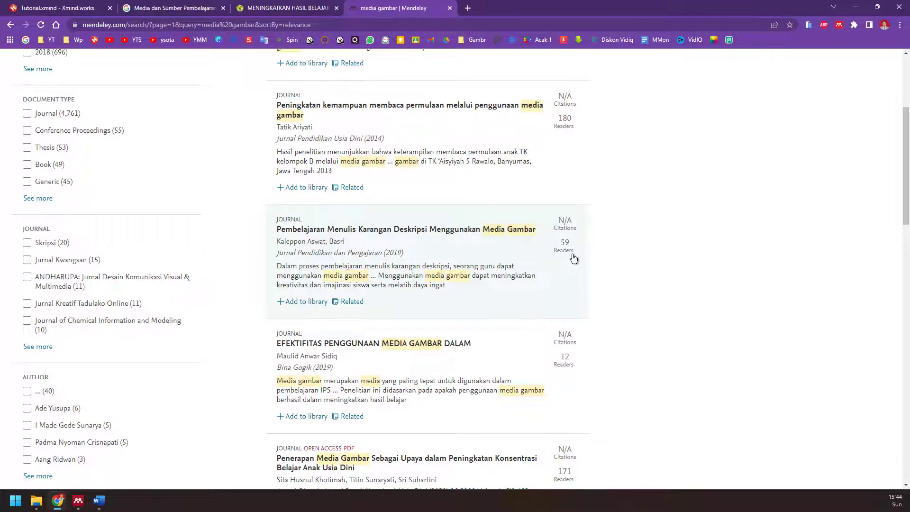
{"action": "scroll", "coordinate": [573, 274], "scroll_direction": "up", "scroll_amount": 4}
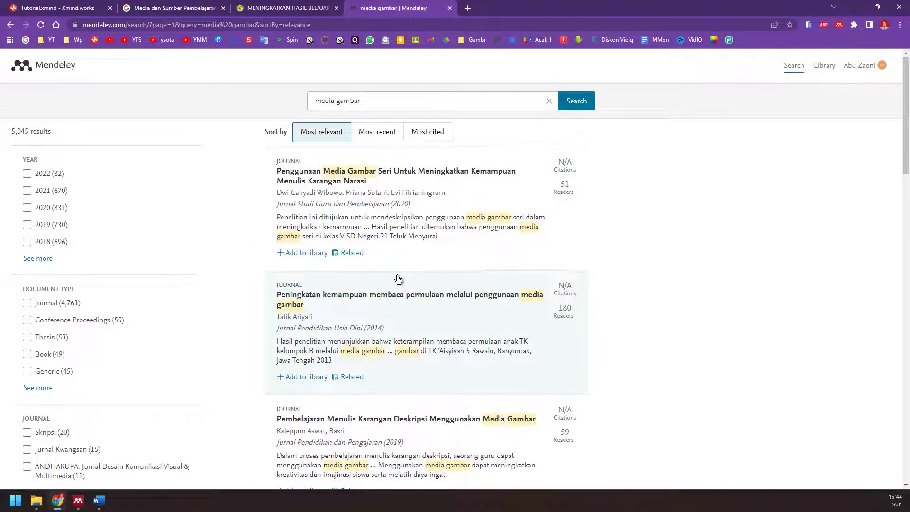
{"action": "scroll", "coordinate": [399, 290], "scroll_direction": "down", "scroll_amount": 5}
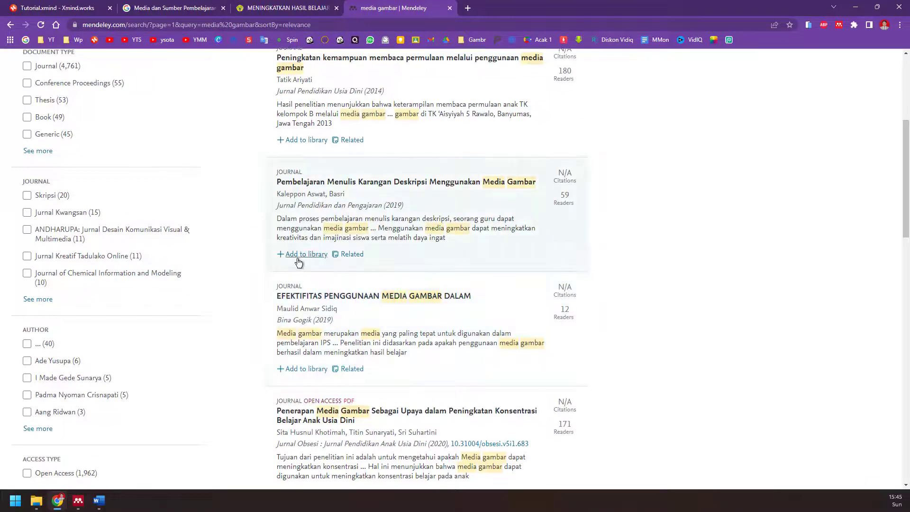
{"action": "scroll", "coordinate": [299, 262], "scroll_direction": "up", "scroll_amount": 5}
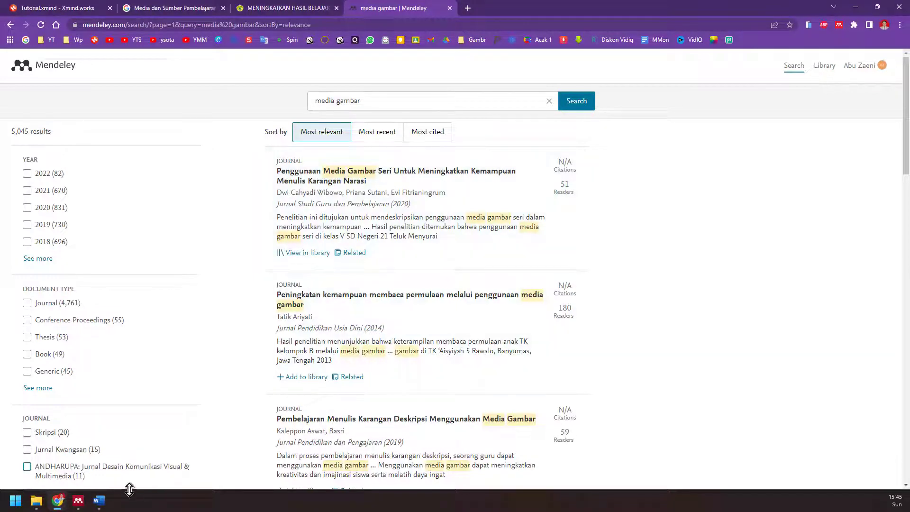
- Sync Mendeley Desktop with the web account and select the new 2020 Wibowo paper
{"action": "left_click", "coordinate": [78, 501]}
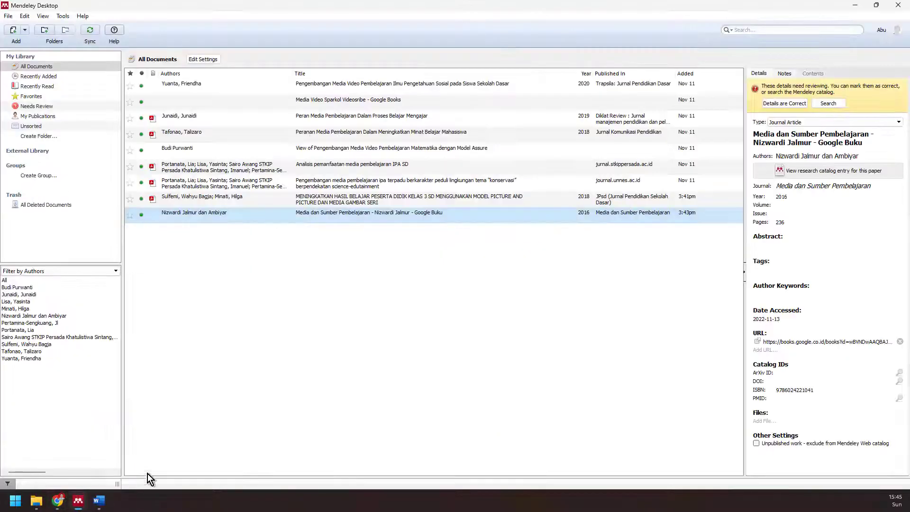
{"action": "left_click", "coordinate": [90, 34]}
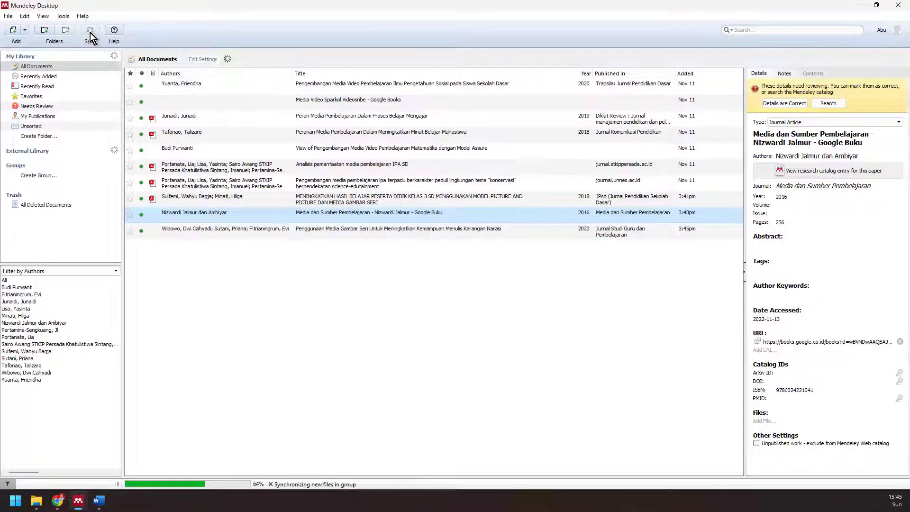
{"action": "left_click", "coordinate": [238, 233]}
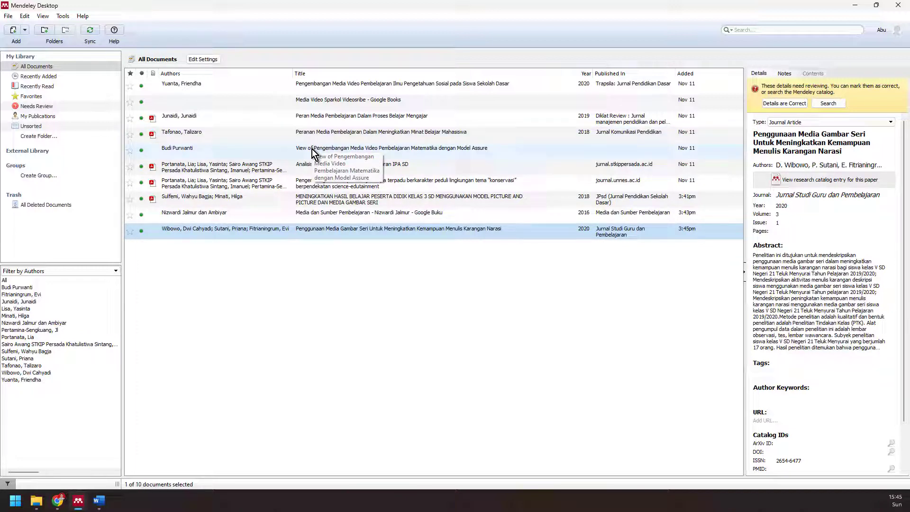
- Review details of the Media Video Sparkol Videosribe, Peran Media Pembelajaran and neighbouring entries
{"action": "left_click", "coordinate": [260, 106]}
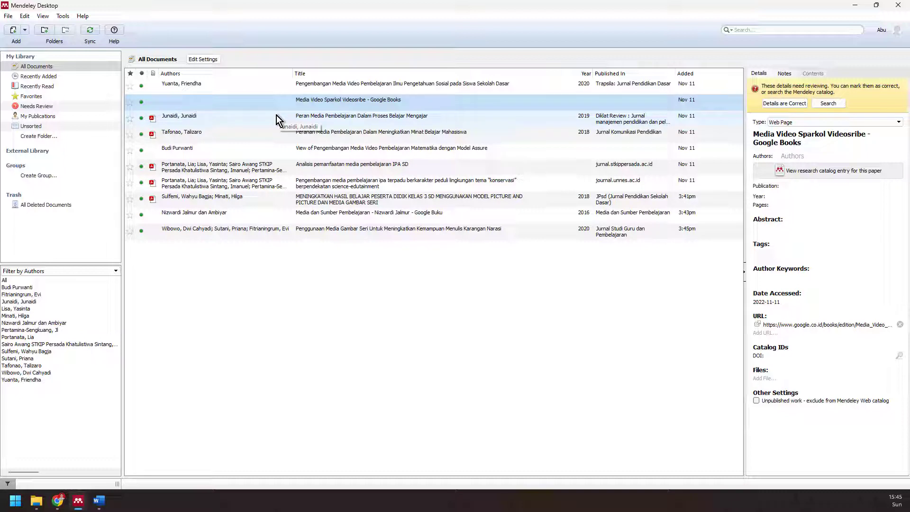
{"action": "left_click", "coordinate": [246, 119]}
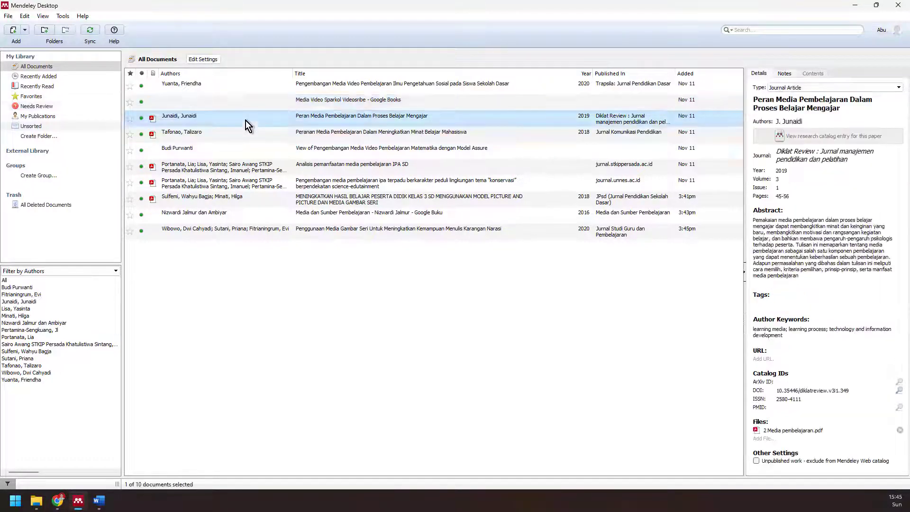
{"action": "left_click", "coordinate": [247, 139]}
{"action": "left_click", "coordinate": [247, 152]}
{"action": "left_click", "coordinate": [246, 180]}
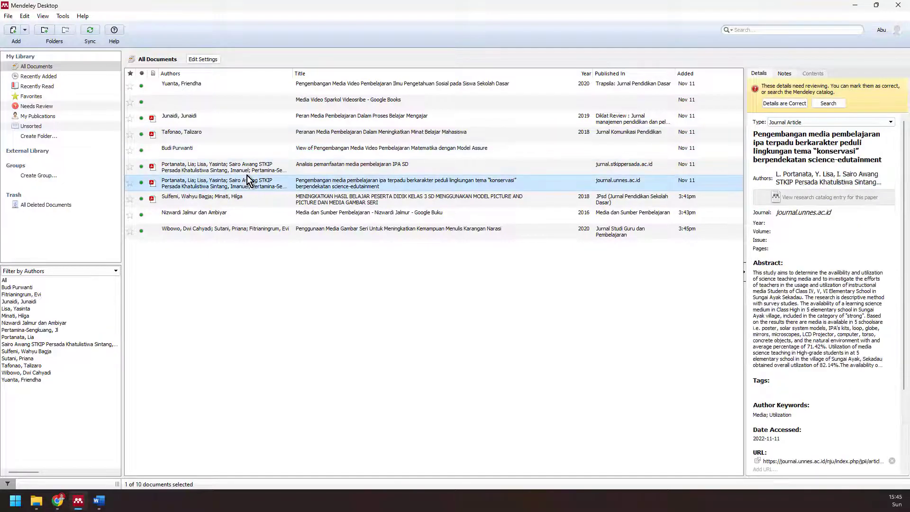
{"action": "left_click", "coordinate": [248, 165]}
{"action": "left_click", "coordinate": [249, 137]}
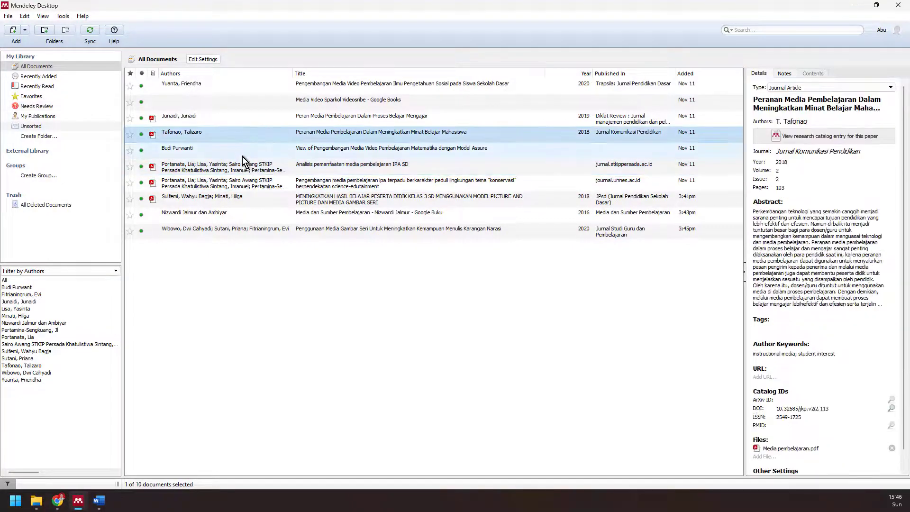
- Browse the remaining library entries, ending on the Penggunaan Media Gambar Seri paper
{"action": "left_click", "coordinate": [242, 154]}
{"action": "left_click", "coordinate": [244, 197]}
{"action": "left_click", "coordinate": [243, 214]}
{"action": "left_click", "coordinate": [244, 231]}
{"action": "left_click", "coordinate": [243, 198]}
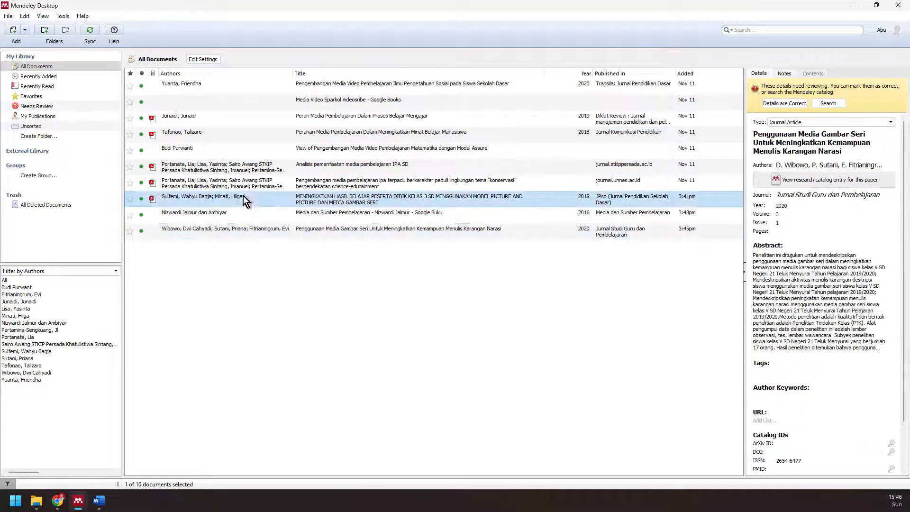
{"action": "left_click", "coordinate": [197, 103]}
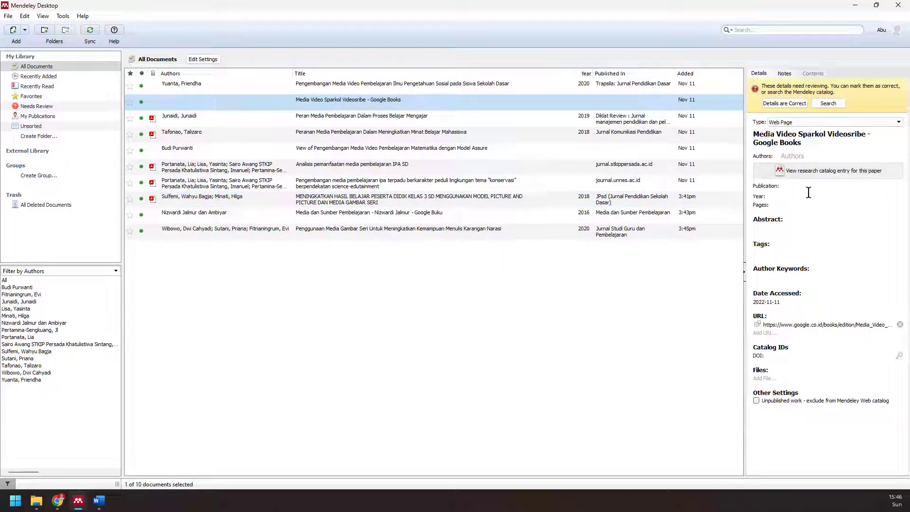
{"action": "left_click", "coordinate": [202, 216]}
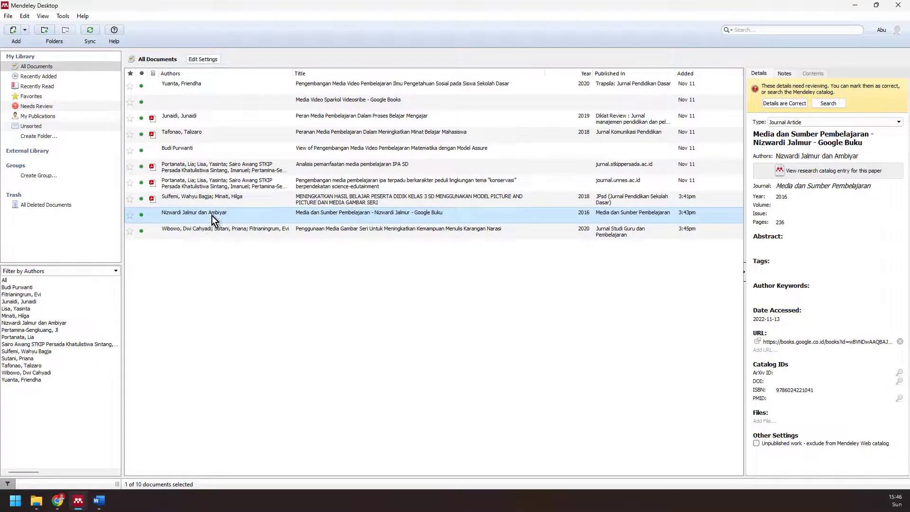
{"action": "left_click", "coordinate": [189, 233]}
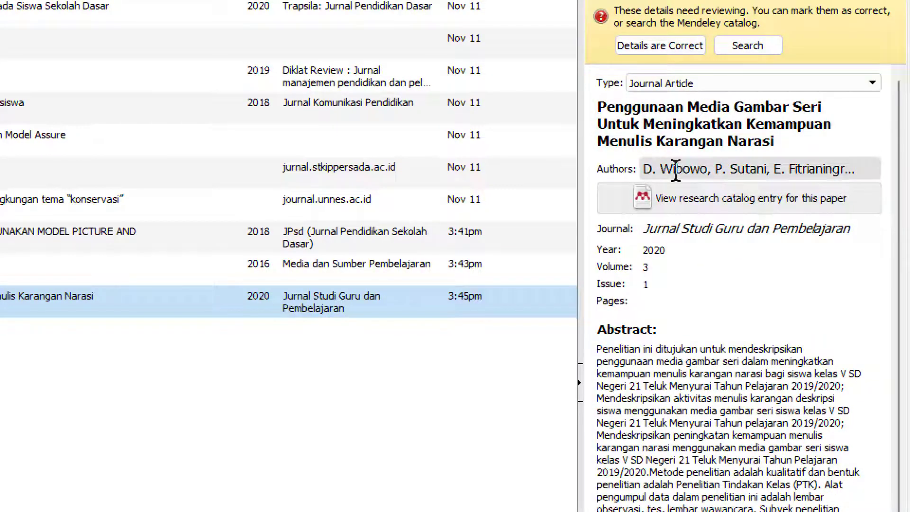
- Check the new paper's author list, year and full abstract in the Details pane
{"action": "left_click", "coordinate": [699, 170]}
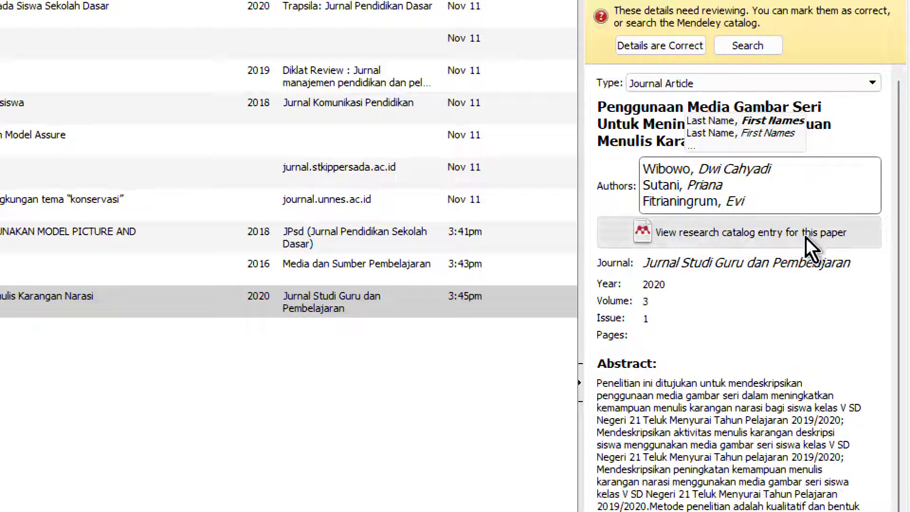
{"action": "left_click", "coordinate": [658, 286]}
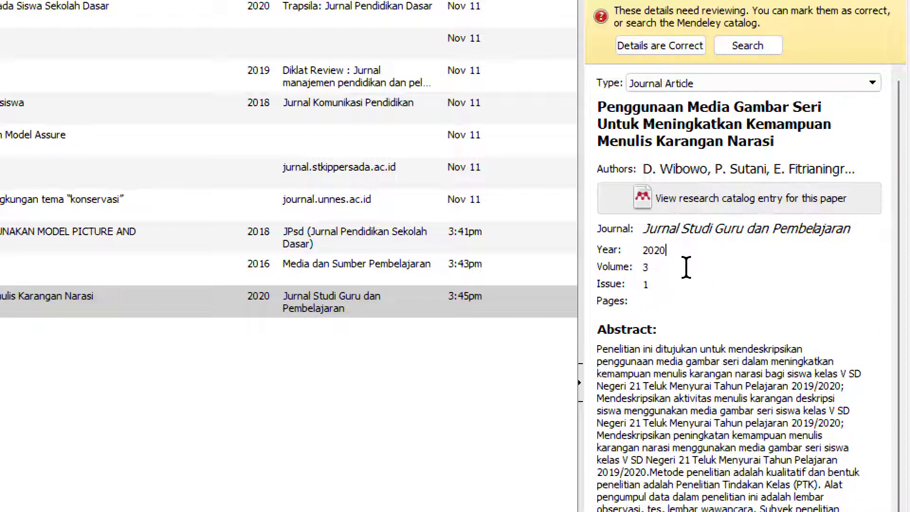
{"action": "left_click", "coordinate": [709, 346]}
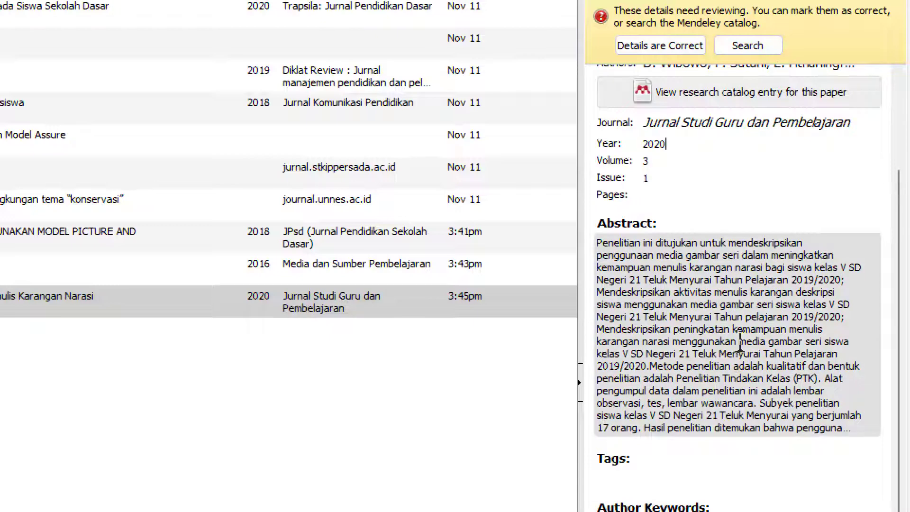
{"action": "scroll", "coordinate": [801, 403], "scroll_direction": "down", "scroll_amount": 7}
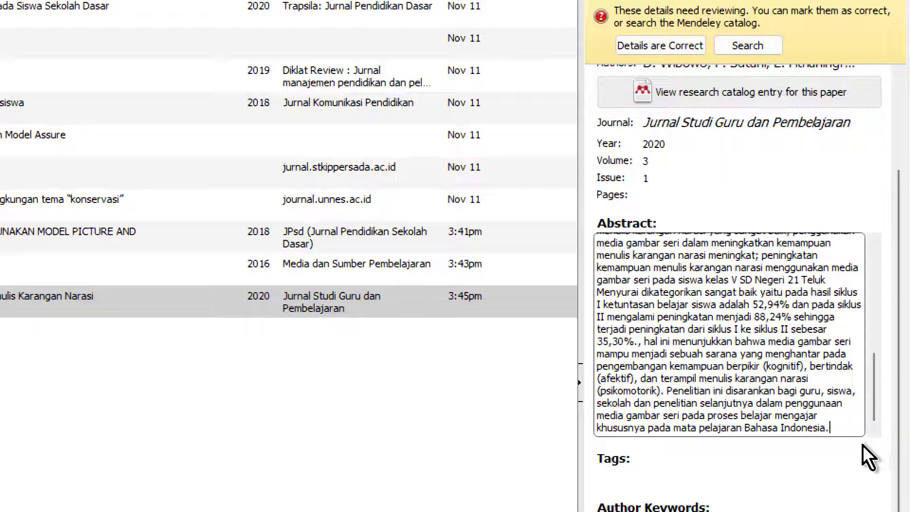
{"action": "scroll", "coordinate": [864, 431], "scroll_direction": "up", "scroll_amount": 2}
{"action": "scroll", "coordinate": [864, 431], "scroll_direction": "up", "scroll_amount": 3}
{"action": "scroll", "coordinate": [862, 153], "scroll_direction": "up", "scroll_amount": 3}
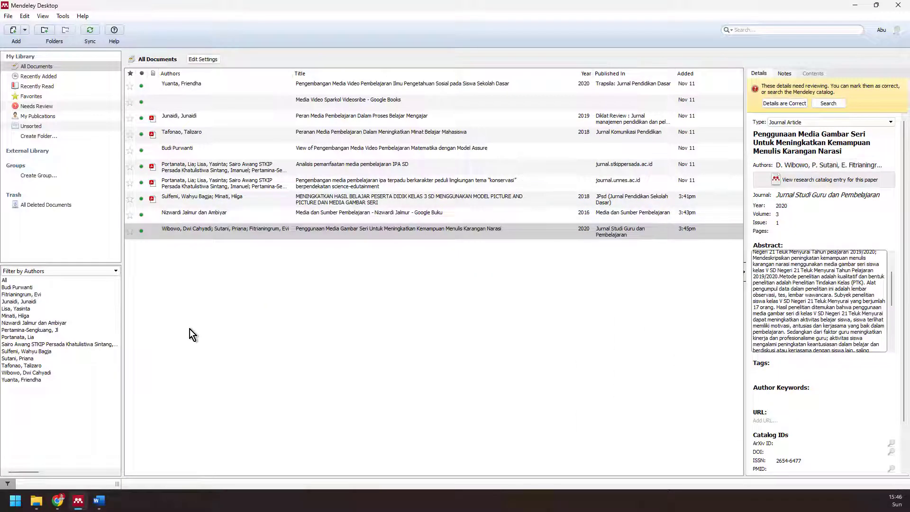
- In the Tutorial mind map, expand Menambah Sitasi to show Setting style, Footnote and daftar pustaka
{"action": "left_click", "coordinate": [59, 502]}
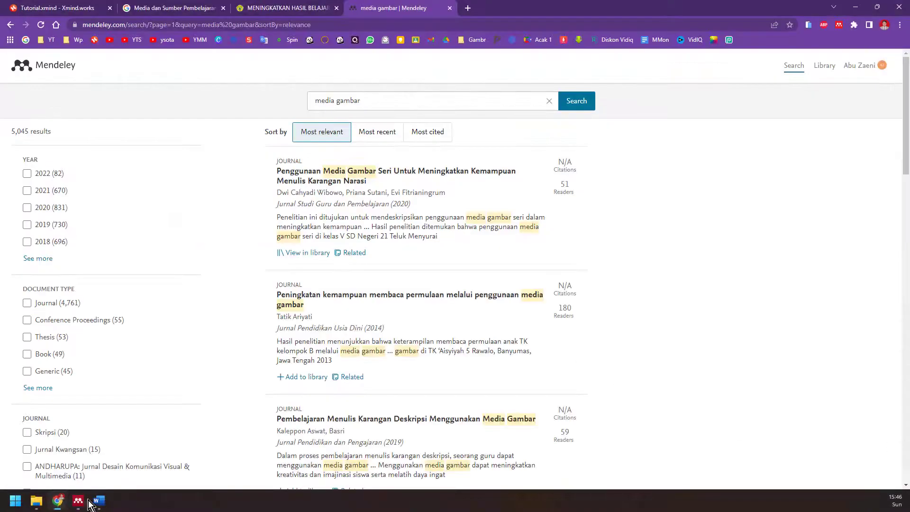
{"action": "left_click", "coordinate": [45, 5]}
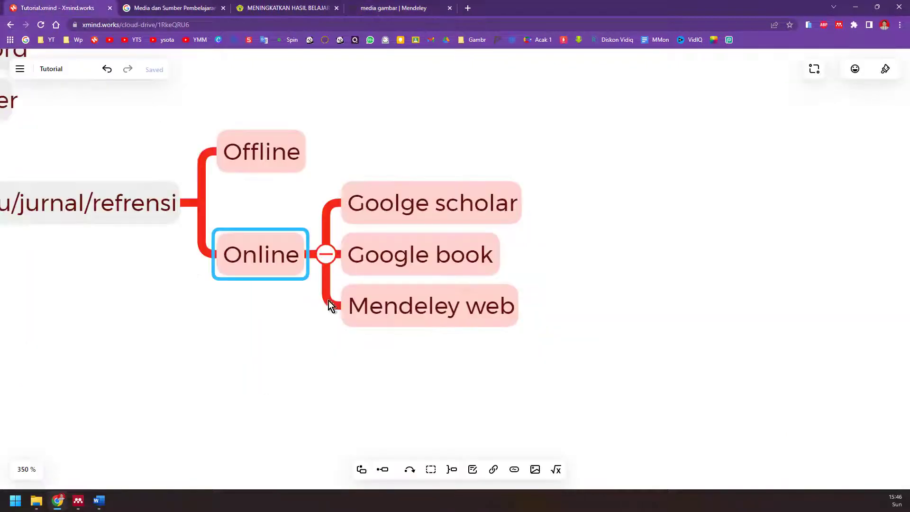
{"action": "scroll", "coordinate": [253, 335], "scroll_direction": "down", "scroll_amount": 5}
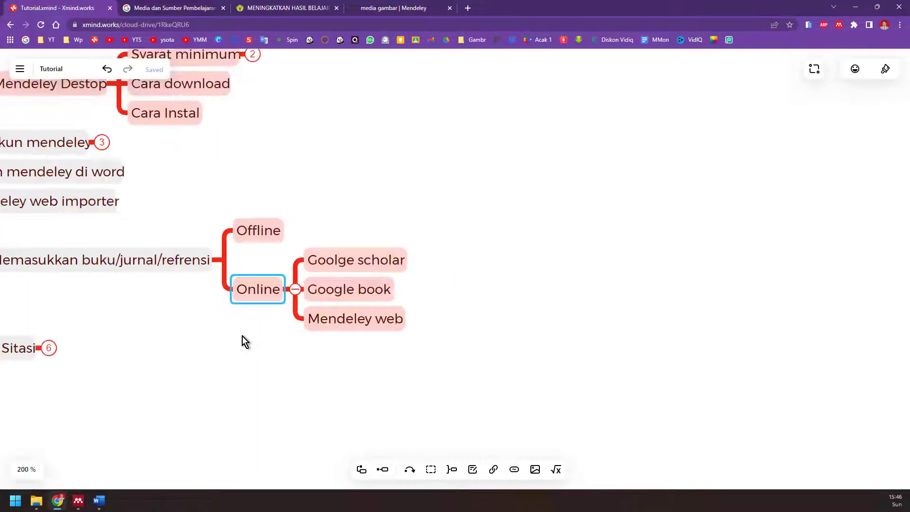
{"action": "scroll", "coordinate": [240, 337], "scroll_direction": "up", "scroll_amount": 4}
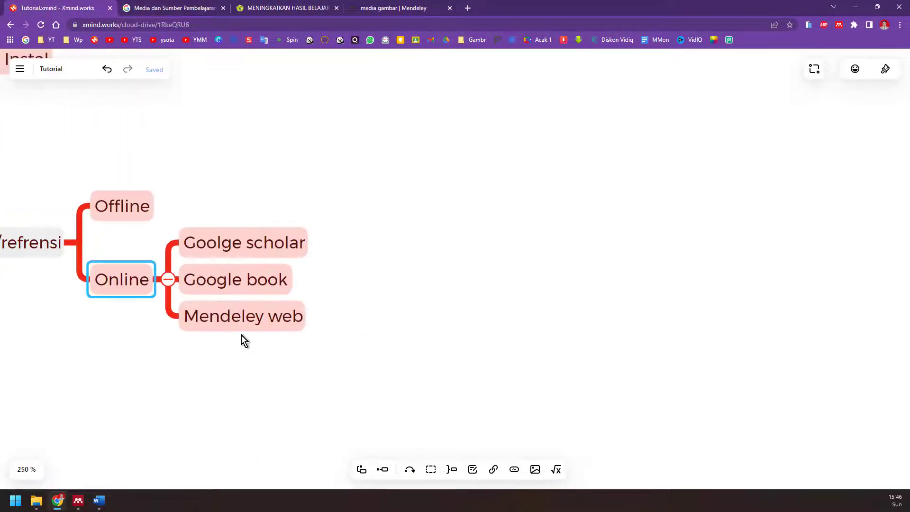
{"action": "scroll", "coordinate": [248, 338], "scroll_direction": "down", "scroll_amount": 2}
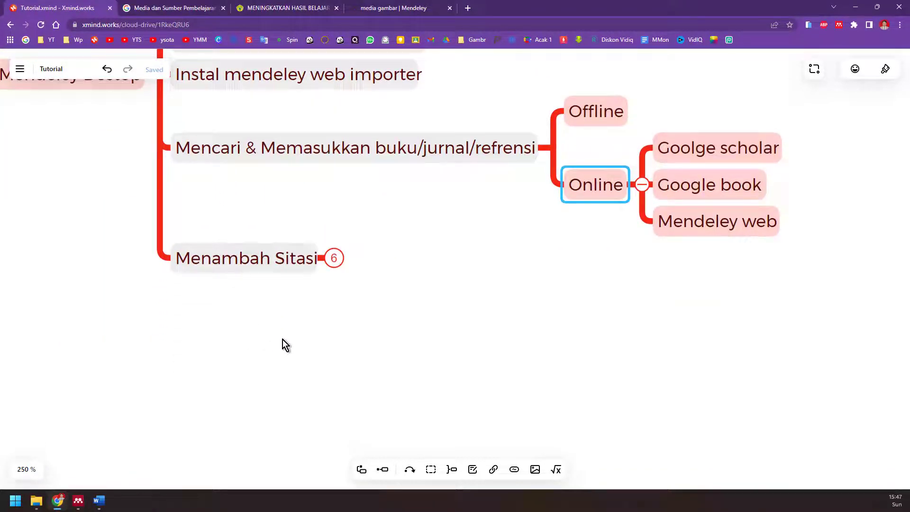
{"action": "left_click", "coordinate": [334, 258]}
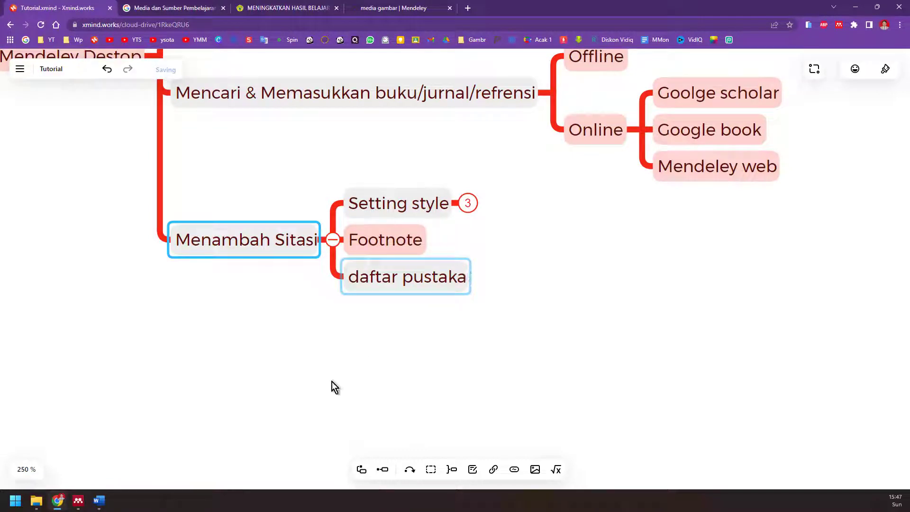
{"action": "left_click", "coordinate": [98, 500]}
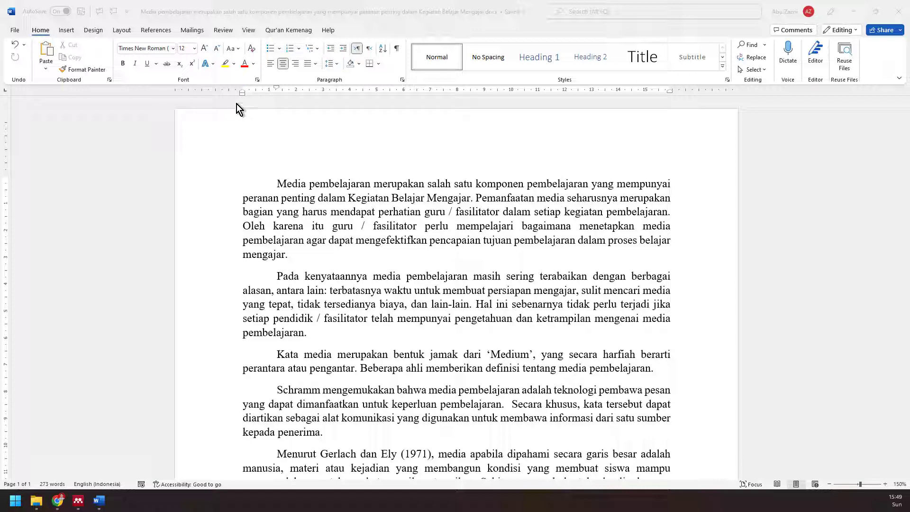
- From Word's References Mendeley Style list, choose More Styles... to reach the Citation Styles dialog
{"action": "left_click", "coordinate": [150, 30]}
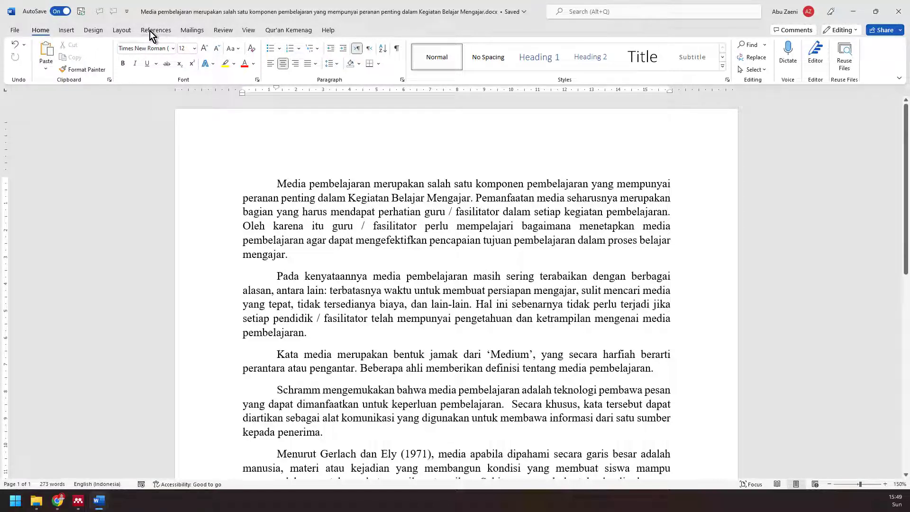
{"action": "left_click", "coordinate": [150, 30]}
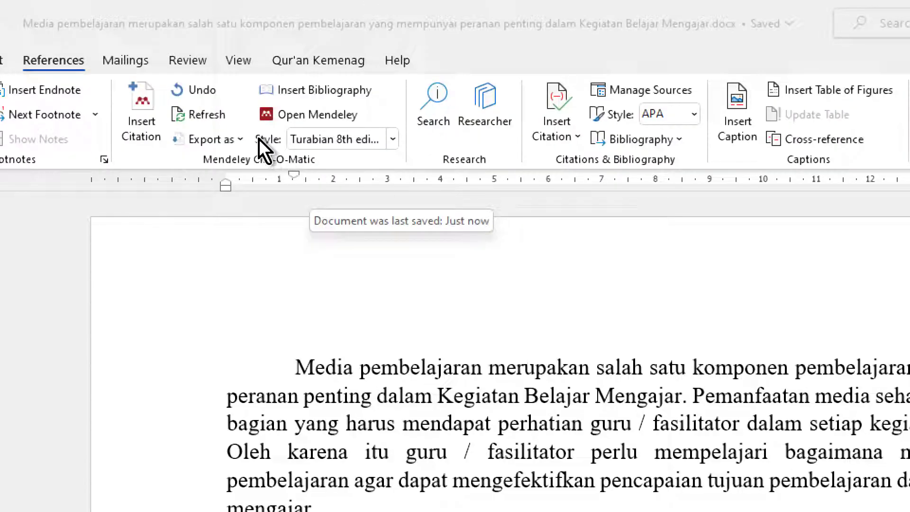
{"action": "left_click", "coordinate": [393, 137]}
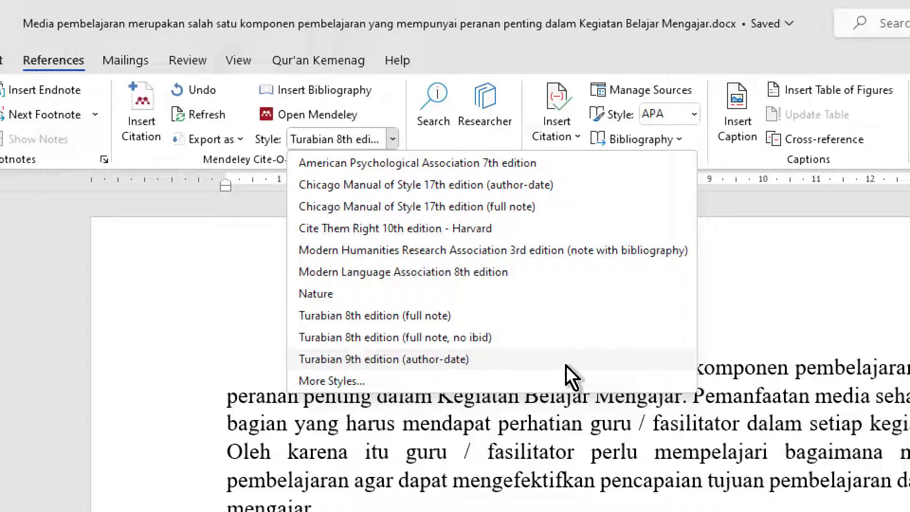
{"action": "left_click", "coordinate": [314, 382]}
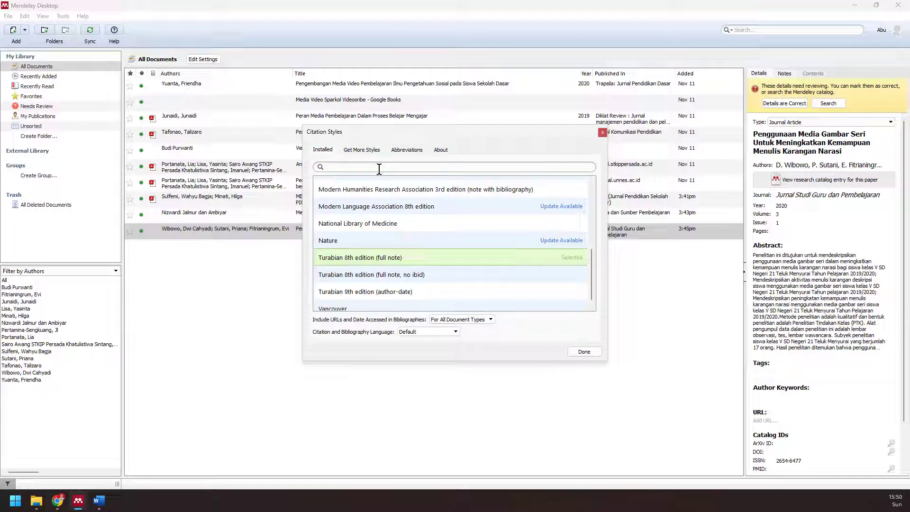
- Filter installed citation styles by 'tura' and compare the three Turabian variants
{"action": "scroll", "coordinate": [458, 239], "scroll_direction": "up", "scroll_amount": 10}
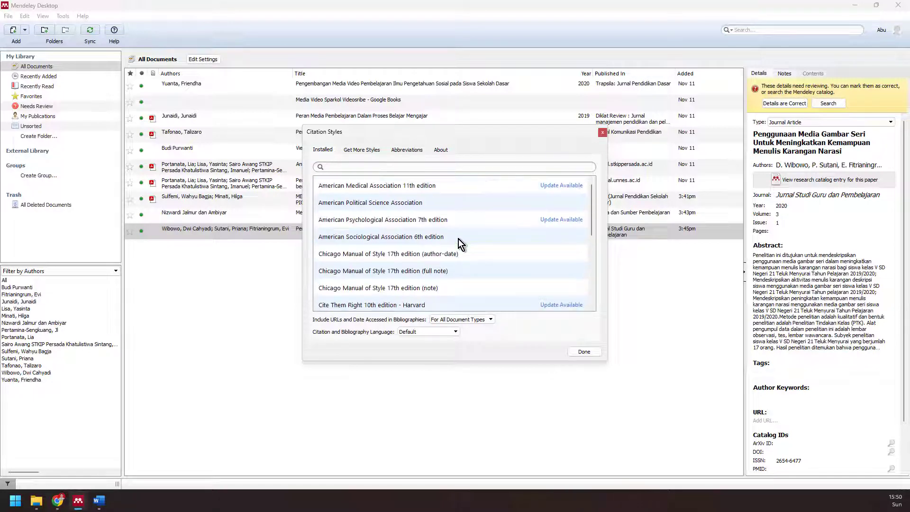
{"action": "type", "text": "tura"}
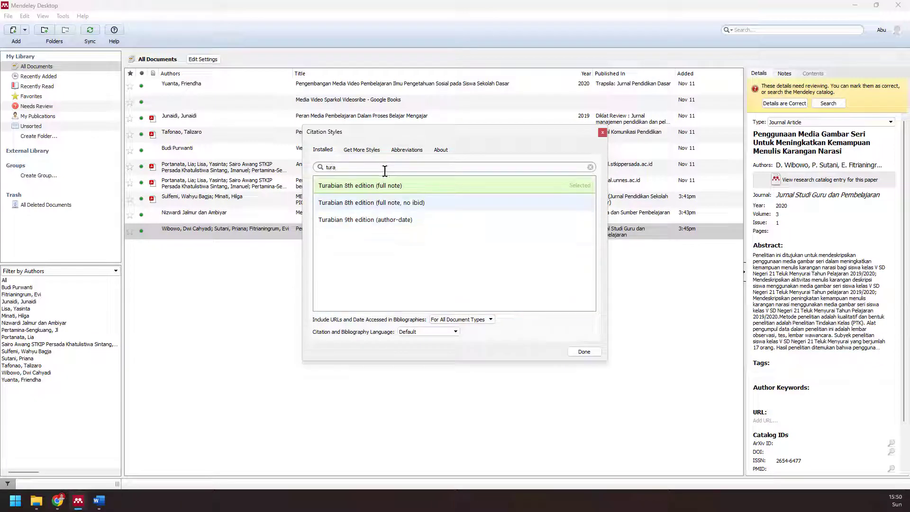
{"action": "left_click", "coordinate": [398, 205]}
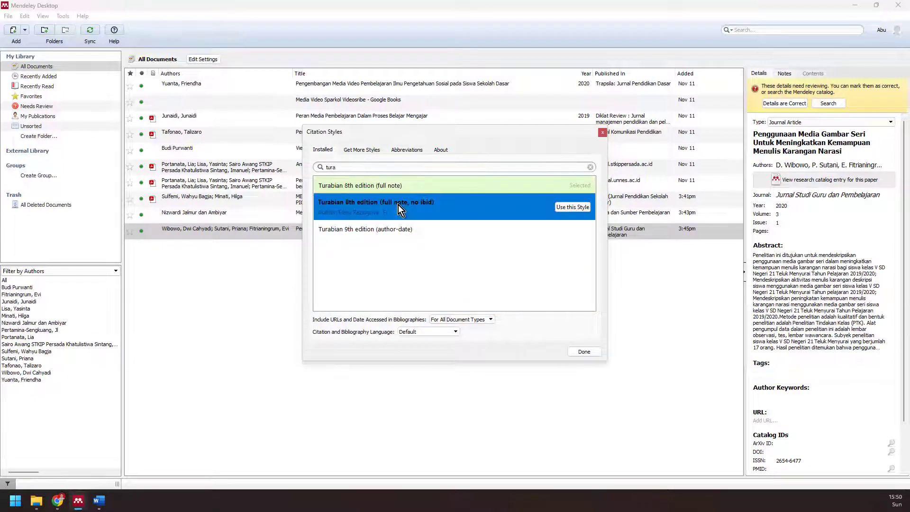
{"action": "left_click", "coordinate": [404, 223]}
{"action": "left_click", "coordinate": [405, 207]}
{"action": "left_click", "coordinate": [402, 191]}
{"action": "left_click", "coordinate": [403, 206]}
- Search the downloadable styles for 'turabian' and compare the Turabian 9th and 8th edition variants
{"action": "left_click", "coordinate": [356, 150]}
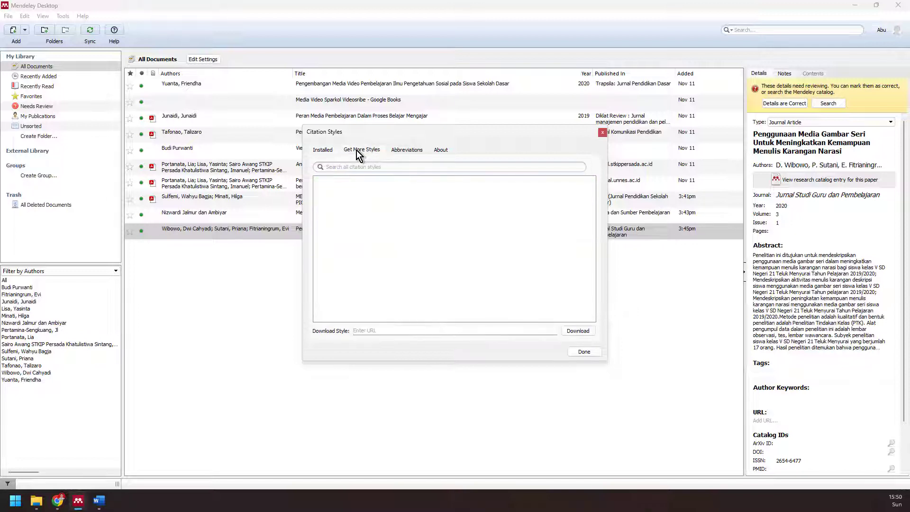
{"action": "left_click", "coordinate": [361, 167]}
{"action": "type", "text": "turabian"}
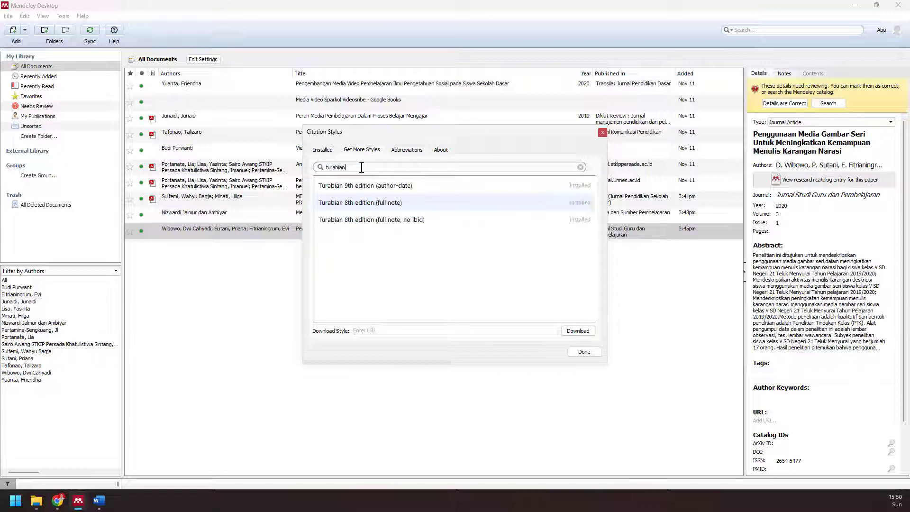
{"action": "left_click", "coordinate": [380, 189]}
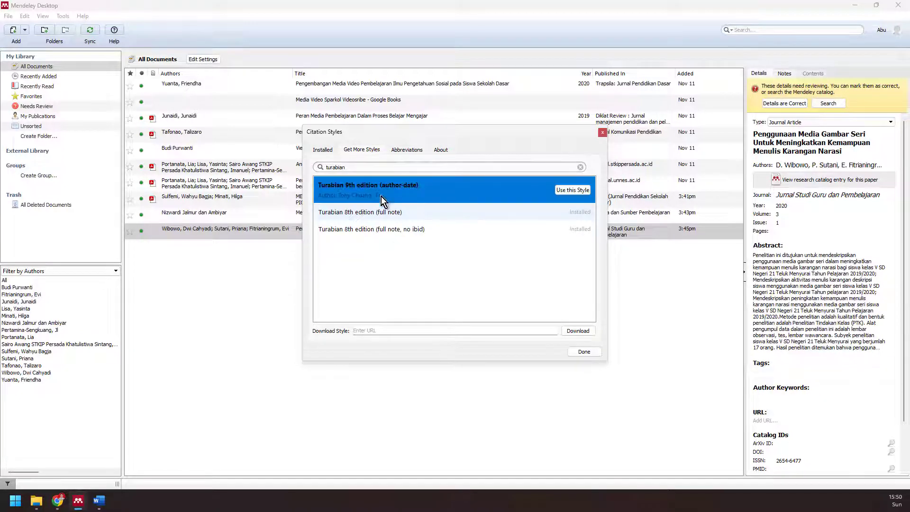
{"action": "left_click", "coordinate": [381, 210]}
{"action": "left_click", "coordinate": [390, 228]}
{"action": "left_click", "coordinate": [389, 209]}
{"action": "left_click", "coordinate": [388, 190]}
{"action": "left_click", "coordinate": [397, 216]}
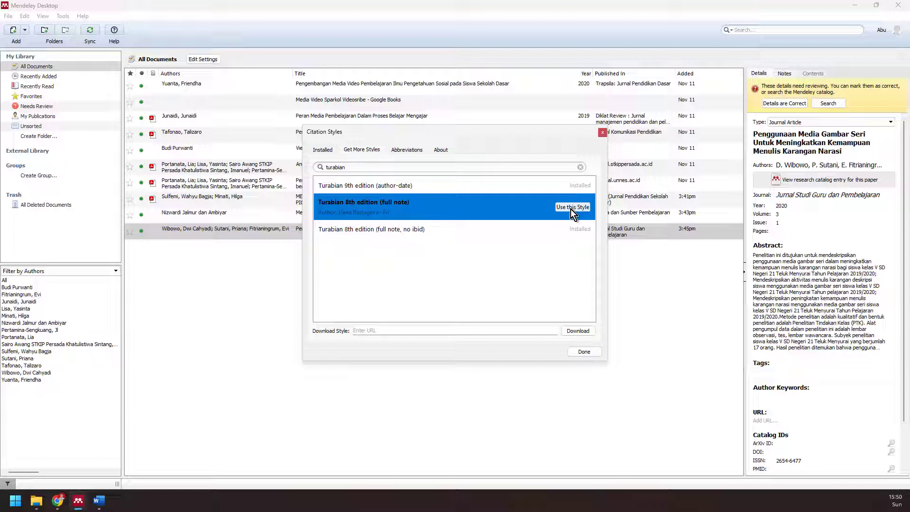
- Replace the search with 'ie', apply the installed IEEE style, then select Turabian 8th edition (full note)
{"action": "double_click", "coordinate": [411, 171]}
{"action": "key", "text": "BackSpace"}
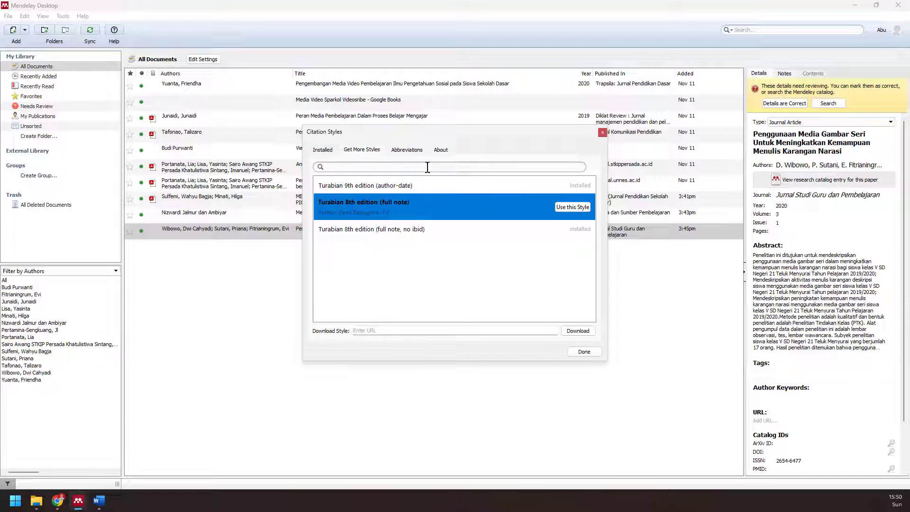
{"action": "type", "text": "i"}
{"action": "type", "text": "eee"}
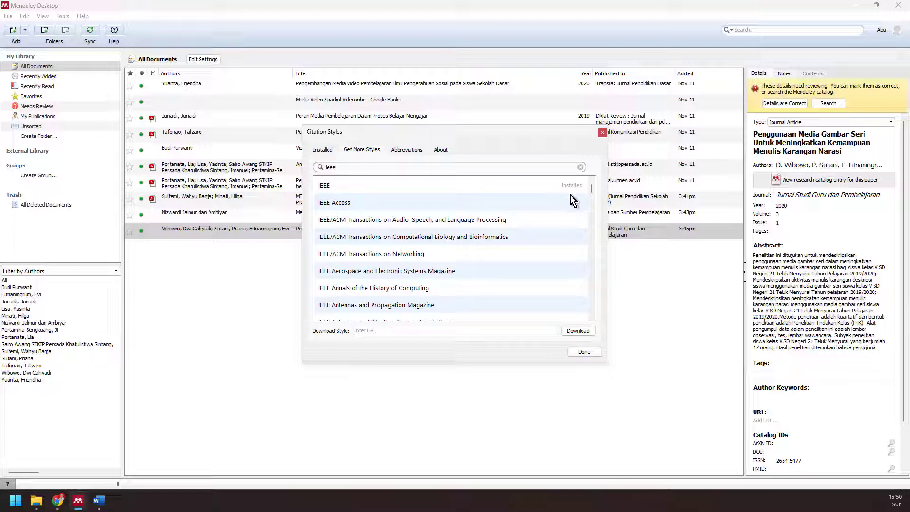
{"action": "left_click", "coordinate": [517, 203]}
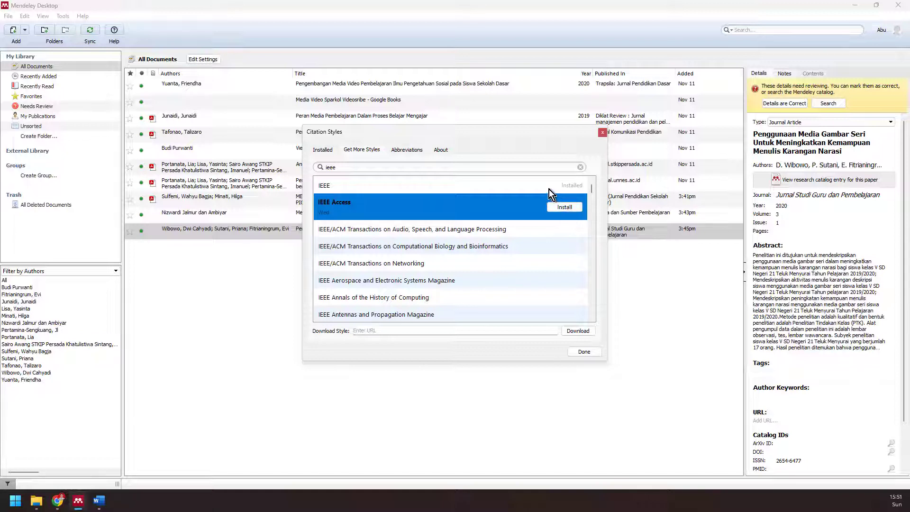
{"action": "left_click", "coordinate": [533, 191]}
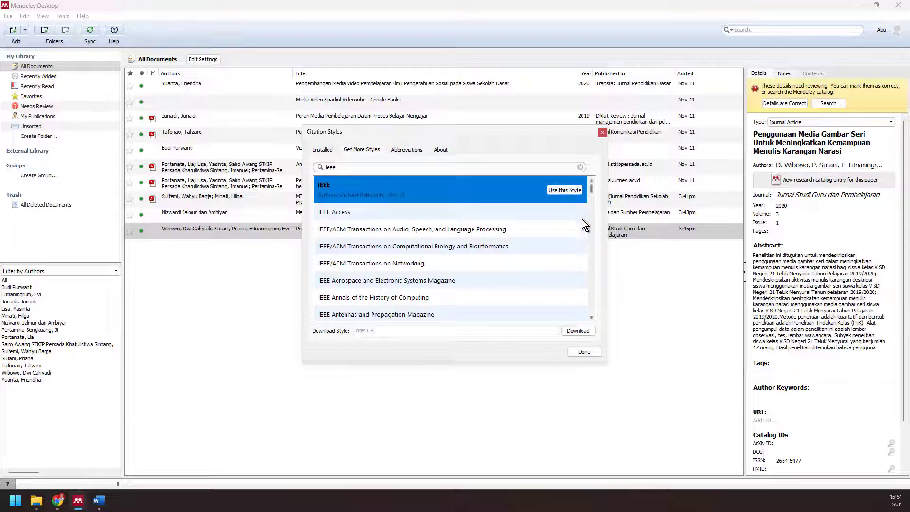
{"action": "left_click", "coordinate": [536, 212]}
{"action": "left_click", "coordinate": [524, 190]}
{"action": "left_click", "coordinate": [567, 190]}
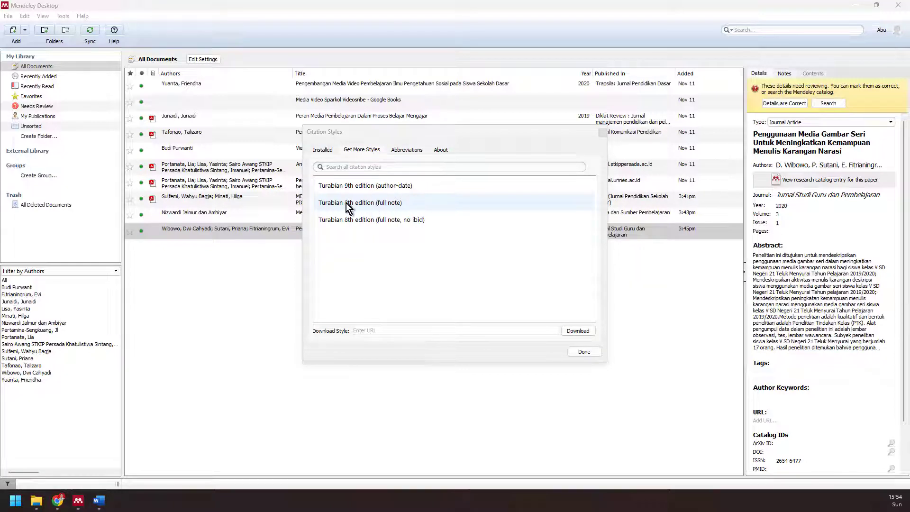
{"action": "left_click", "coordinate": [376, 206]}
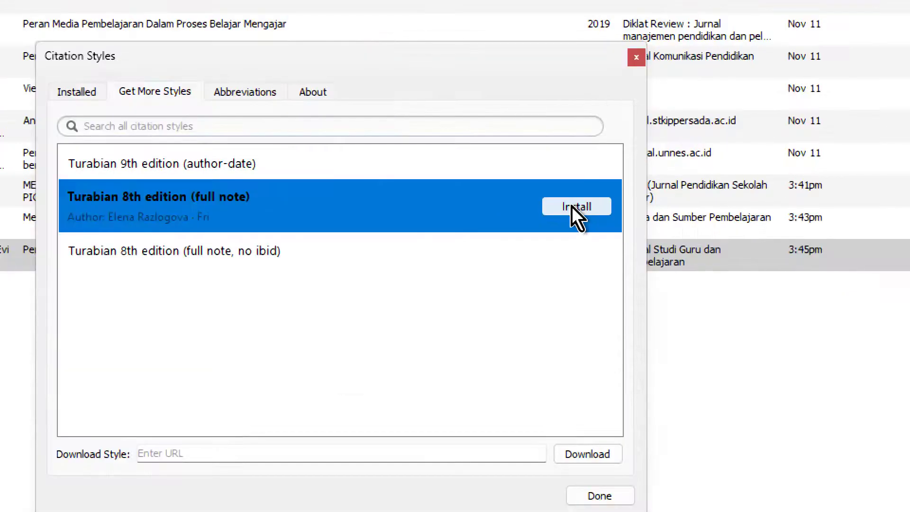
- Compare the downloadable Turabian variants, then return to the installed styles list
{"action": "left_click", "coordinate": [571, 206]}
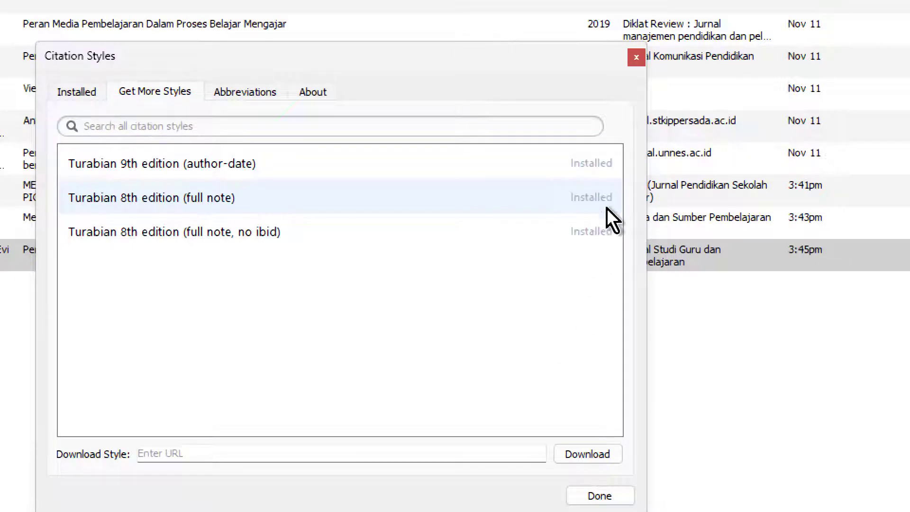
{"action": "left_click", "coordinate": [586, 246]}
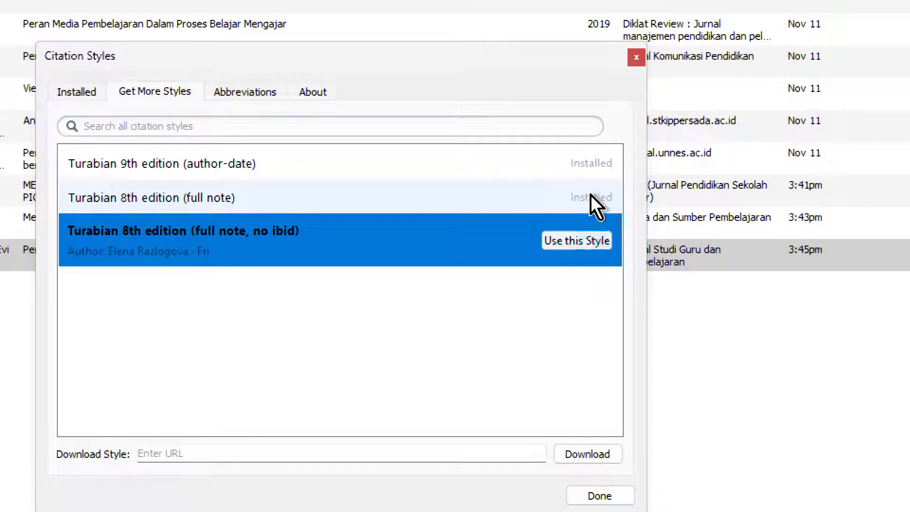
{"action": "left_click", "coordinate": [591, 195]}
{"action": "left_click", "coordinate": [590, 161]}
{"action": "left_click", "coordinate": [587, 225]}
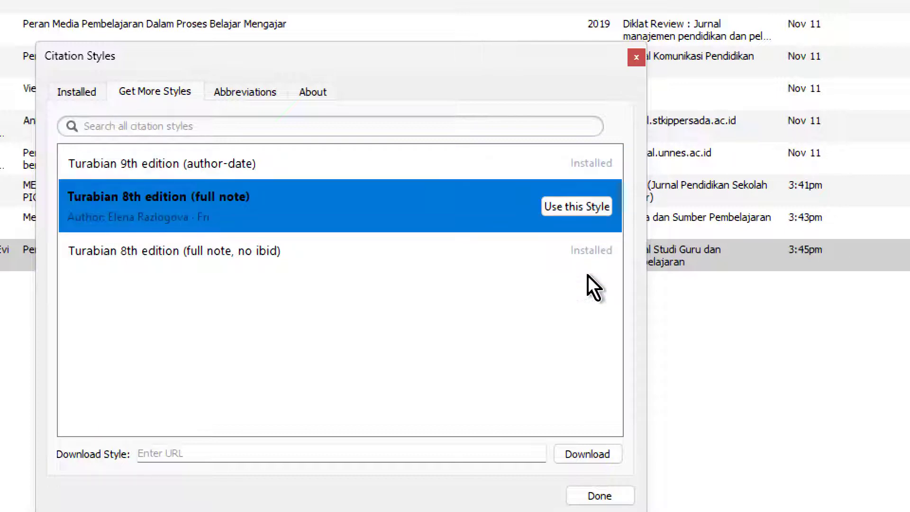
{"action": "left_click", "coordinate": [522, 248]}
{"action": "left_click", "coordinate": [61, 87]}
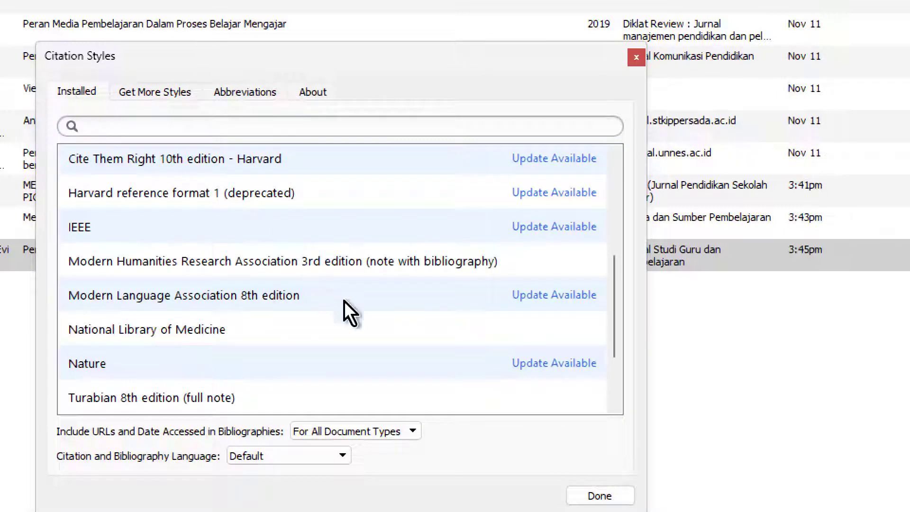
- Make Turabian 8th edition (full note) the citation style and close the Citation Styles window
{"action": "scroll", "coordinate": [331, 291], "scroll_direction": "down", "scroll_amount": 3}
{"action": "left_click", "coordinate": [238, 360]}
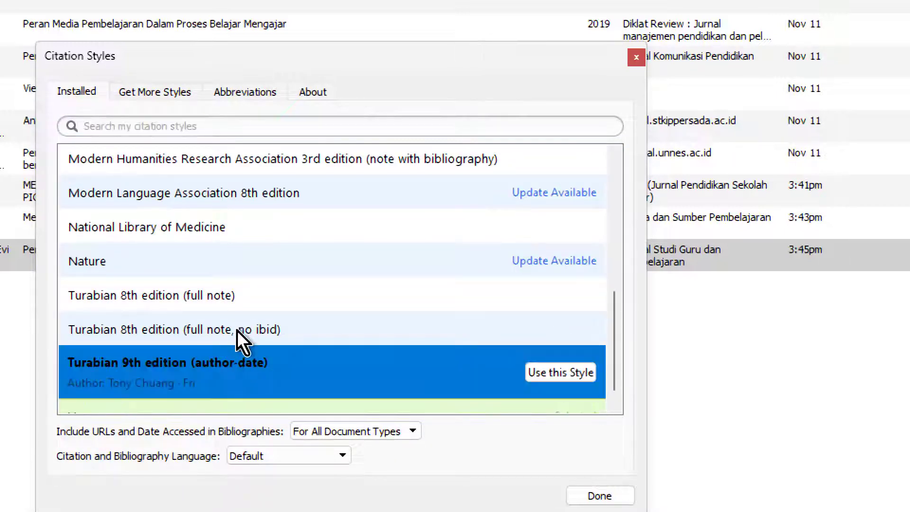
{"action": "left_click", "coordinate": [234, 332]}
{"action": "left_click", "coordinate": [226, 284]}
{"action": "left_click", "coordinate": [285, 351]}
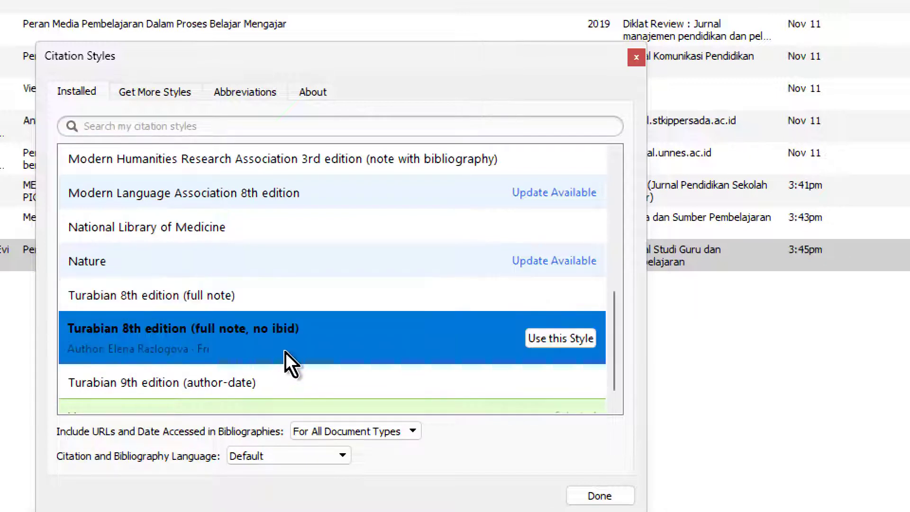
{"action": "left_click", "coordinate": [416, 303]}
{"action": "left_click", "coordinate": [426, 339]}
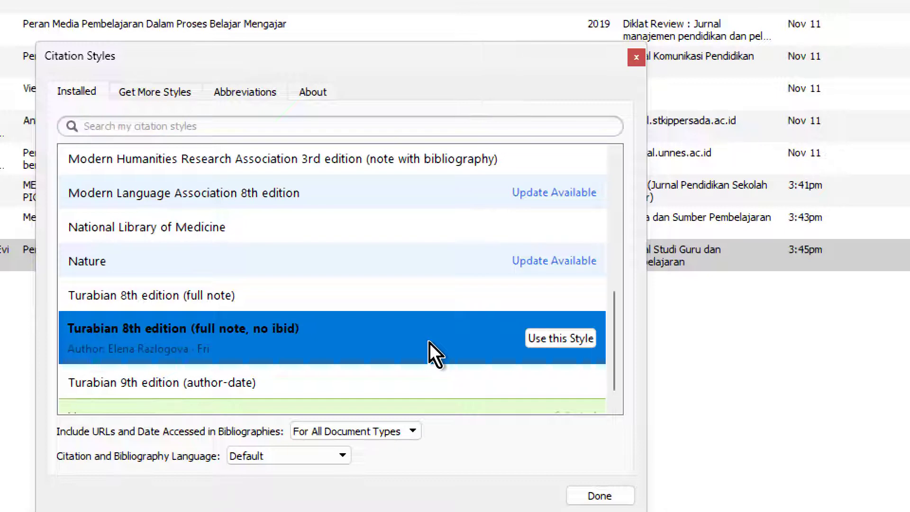
{"action": "left_click", "coordinate": [443, 306]}
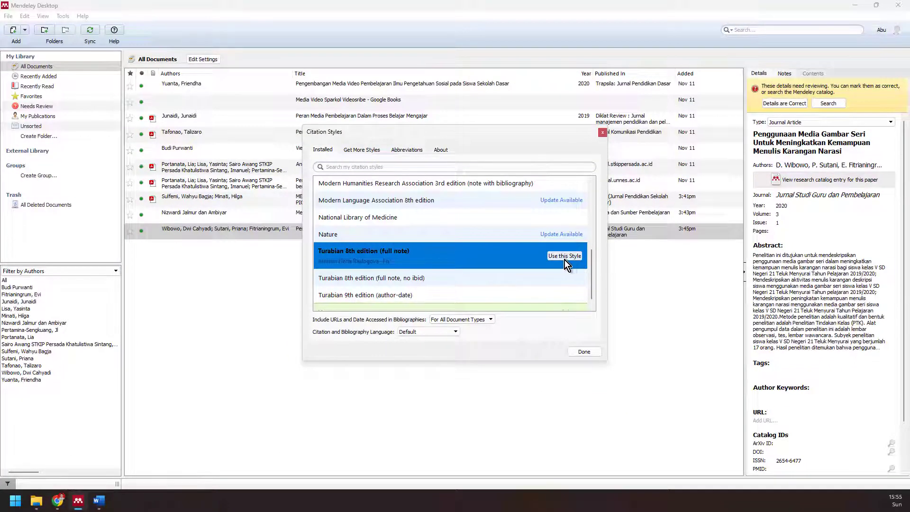
{"action": "left_click", "coordinate": [559, 257]}
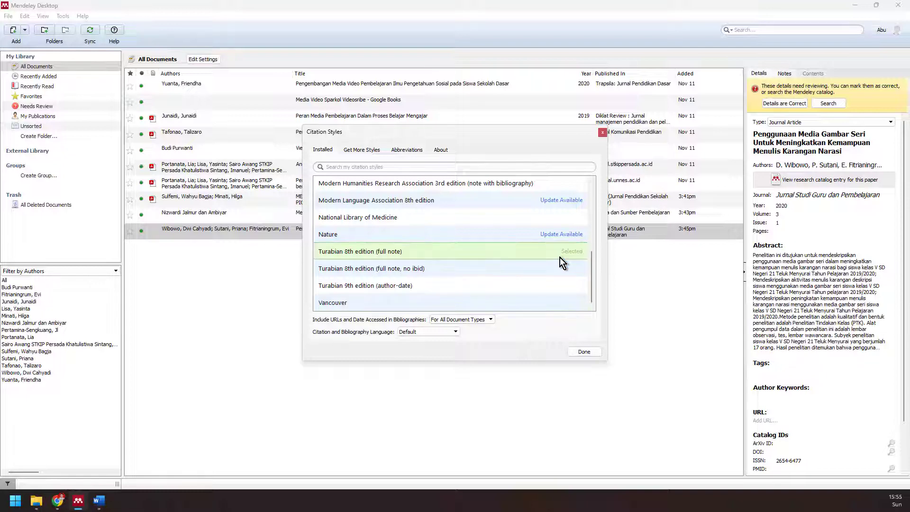
{"action": "left_click", "coordinate": [579, 354]}
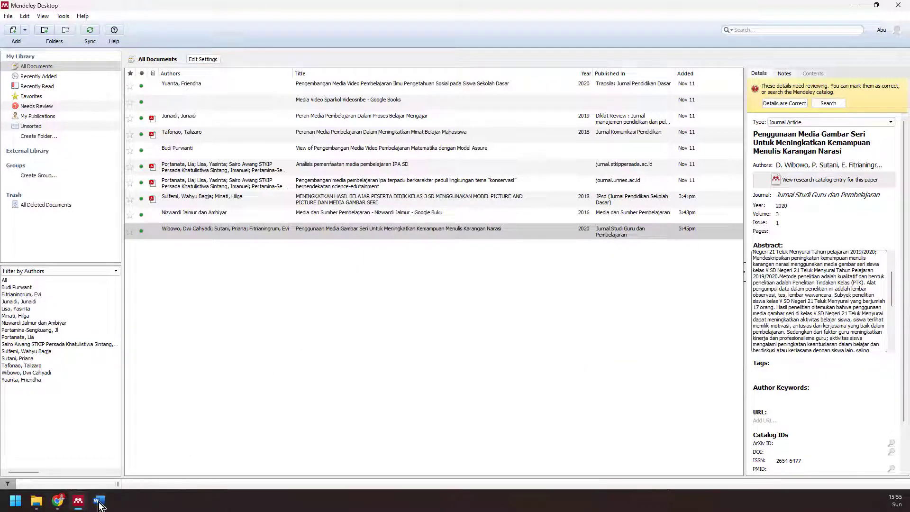
{"action": "left_click", "coordinate": [98, 501]}
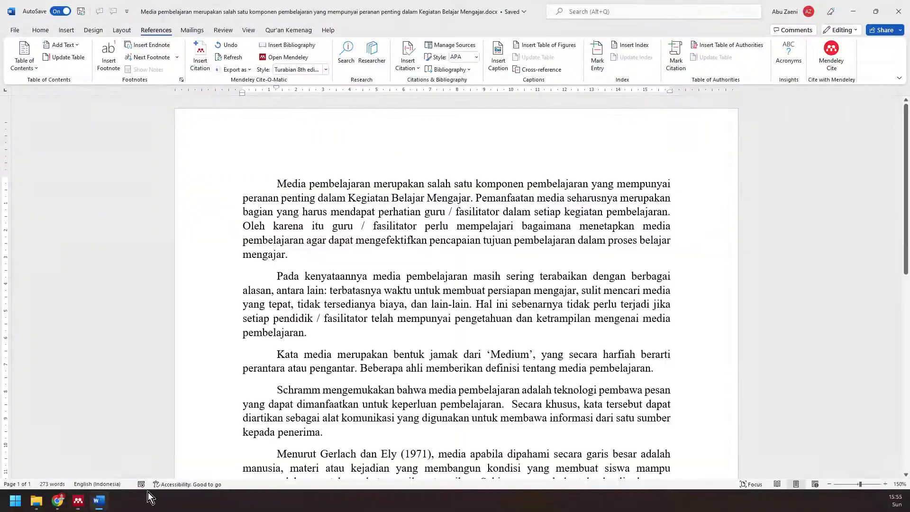
- Apply Turabian 8th edition (full note, no ibid) through More Styles and close the style manager
{"action": "left_click", "coordinate": [326, 70]}
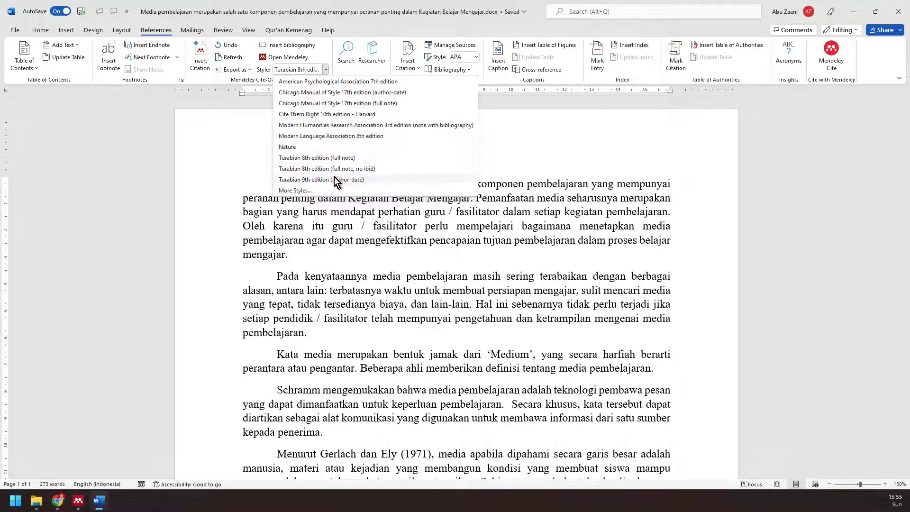
{"action": "left_click", "coordinate": [327, 191]}
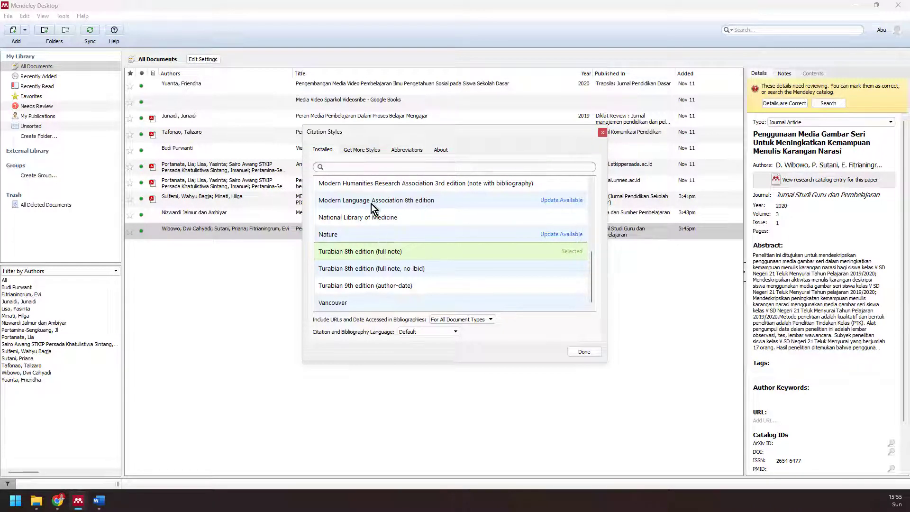
{"action": "left_click", "coordinate": [361, 150]}
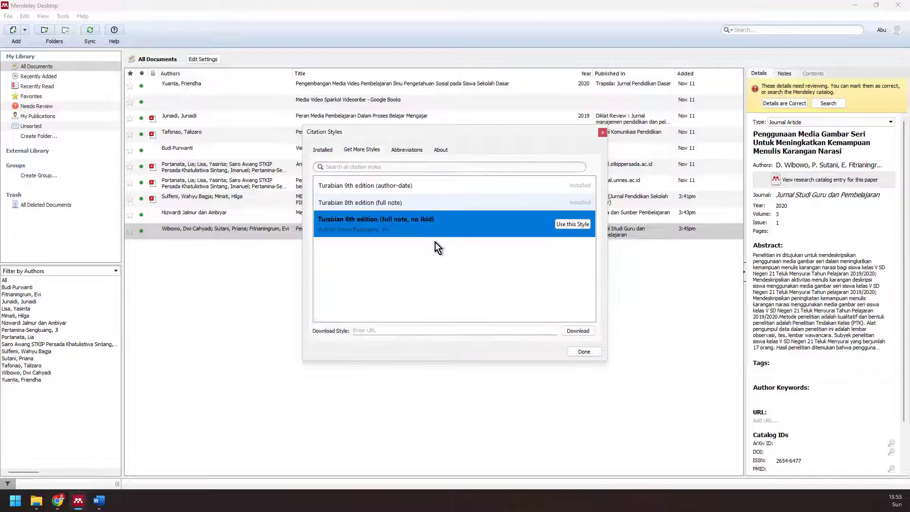
{"action": "left_click", "coordinate": [324, 150]}
{"action": "left_click", "coordinate": [539, 263]}
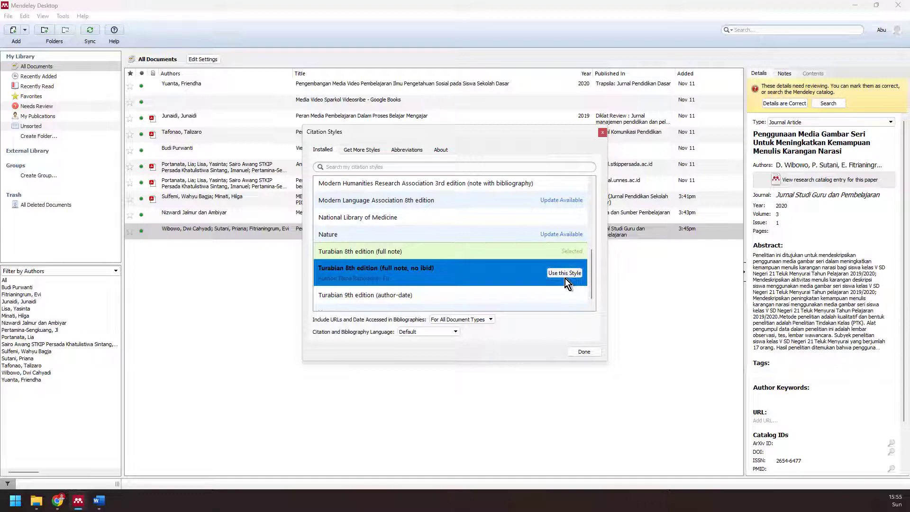
{"action": "left_click", "coordinate": [565, 273]}
{"action": "left_click", "coordinate": [589, 351]}
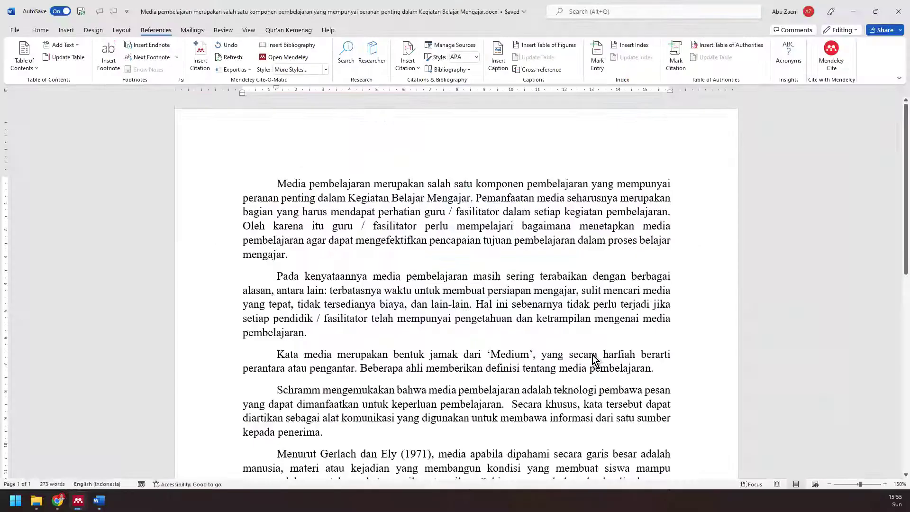
- Apply Turabian 9th edition (author-date), then revert to Turabian 8th edition from the Style list
{"action": "left_click", "coordinate": [326, 70]}
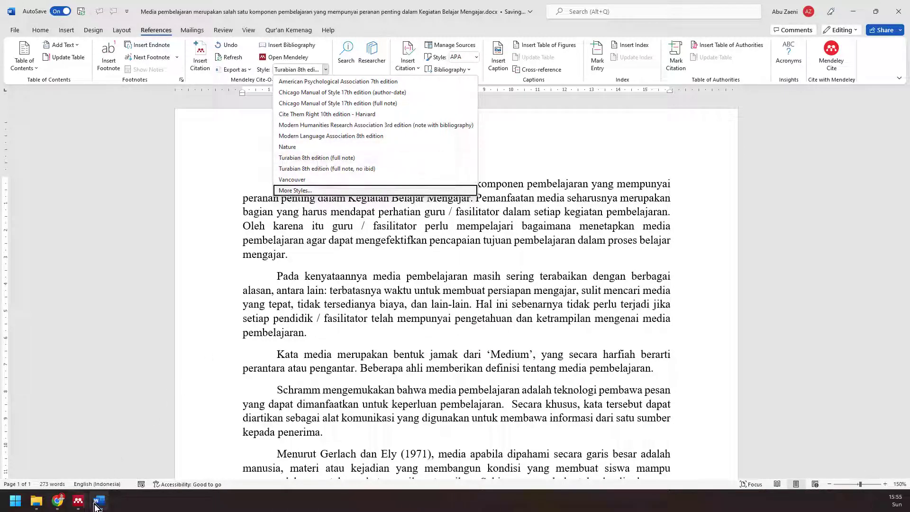
{"action": "left_click", "coordinate": [326, 190]}
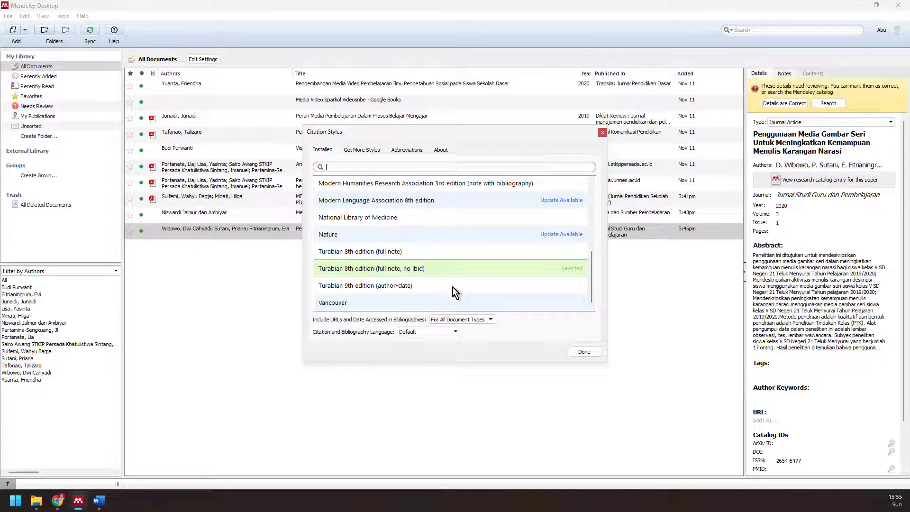
{"action": "left_click", "coordinate": [453, 288]}
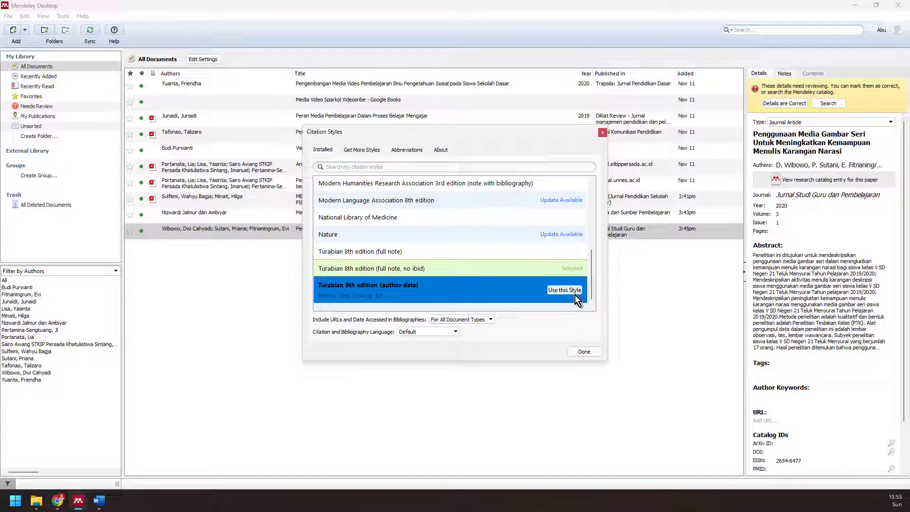
{"action": "left_click", "coordinate": [564, 290]}
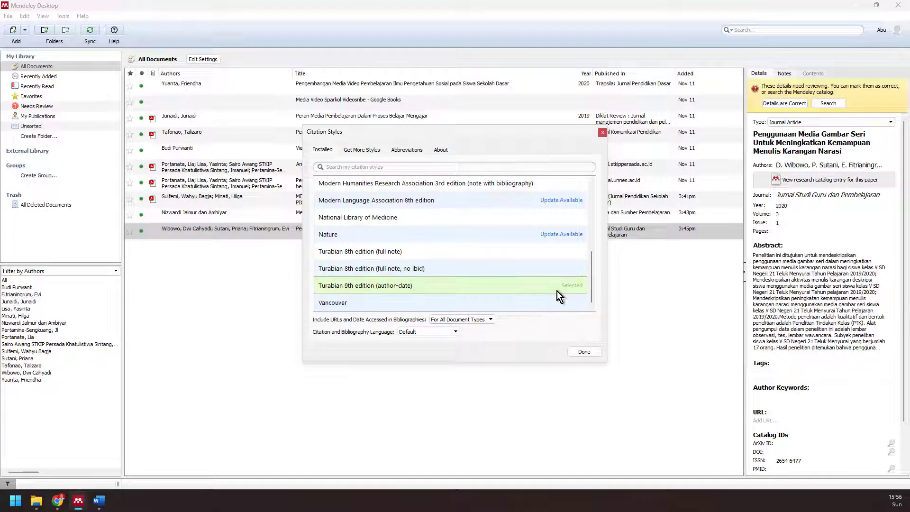
{"action": "left_click", "coordinate": [583, 352]}
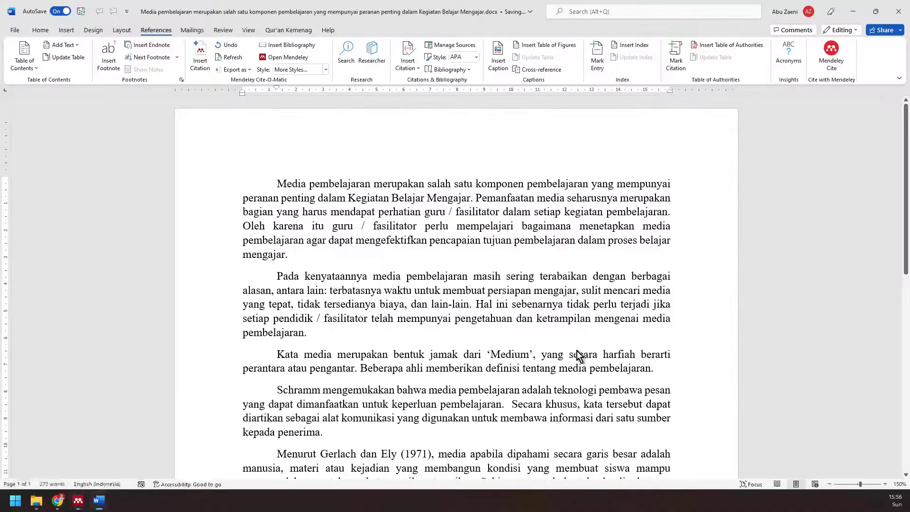
{"action": "left_click", "coordinate": [326, 74]}
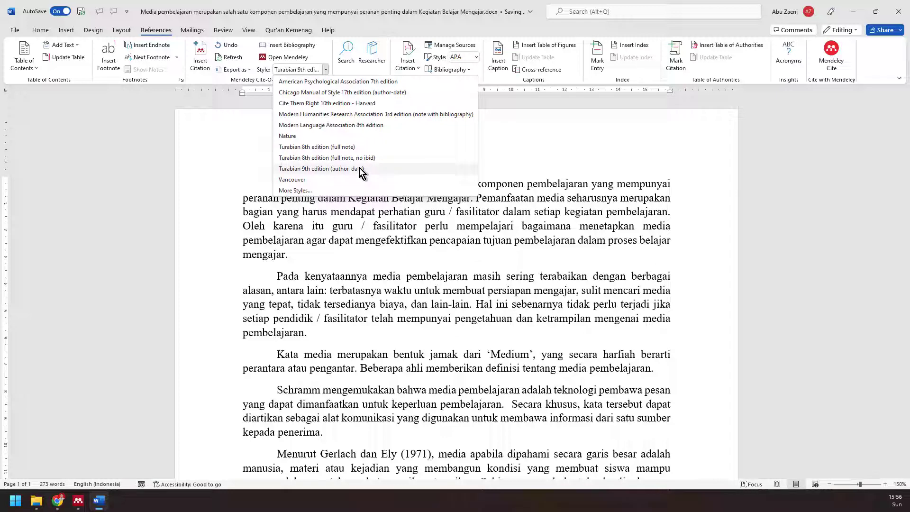
{"action": "left_click", "coordinate": [346, 147]}
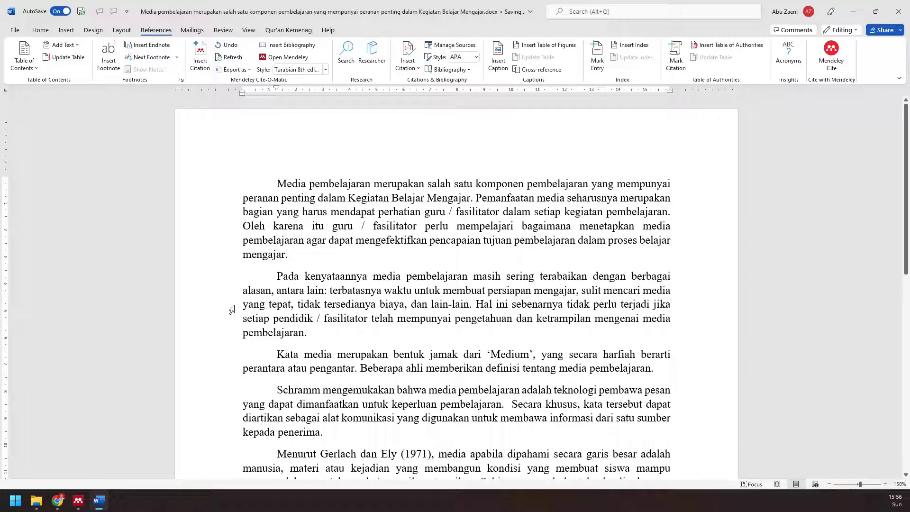
{"action": "scroll", "coordinate": [339, 331], "scroll_direction": "down", "scroll_amount": 1}
{"action": "scroll", "coordinate": [339, 330], "scroll_direction": "down", "scroll_amount": 5}
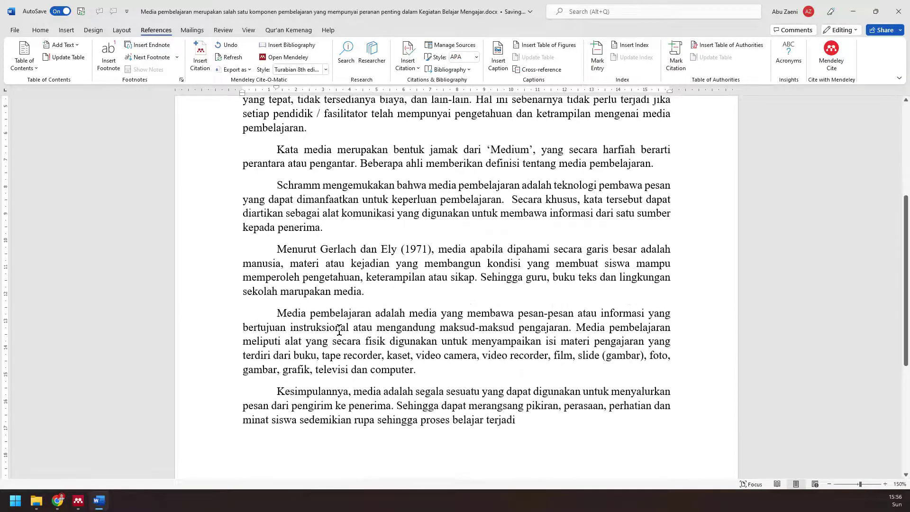
{"action": "left_click", "coordinate": [57, 501]}
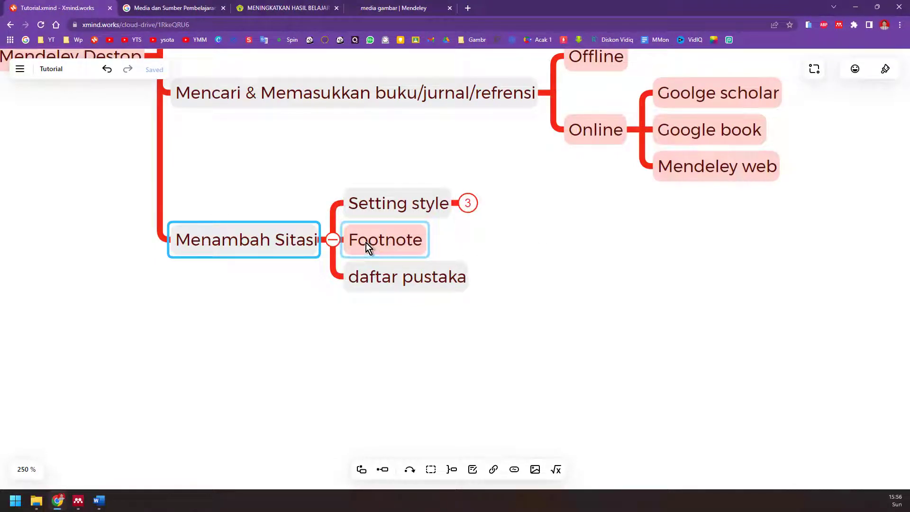
{"action": "left_click", "coordinate": [106, 505]}
{"action": "scroll", "coordinate": [419, 346], "scroll_direction": "up", "scroll_amount": 5}
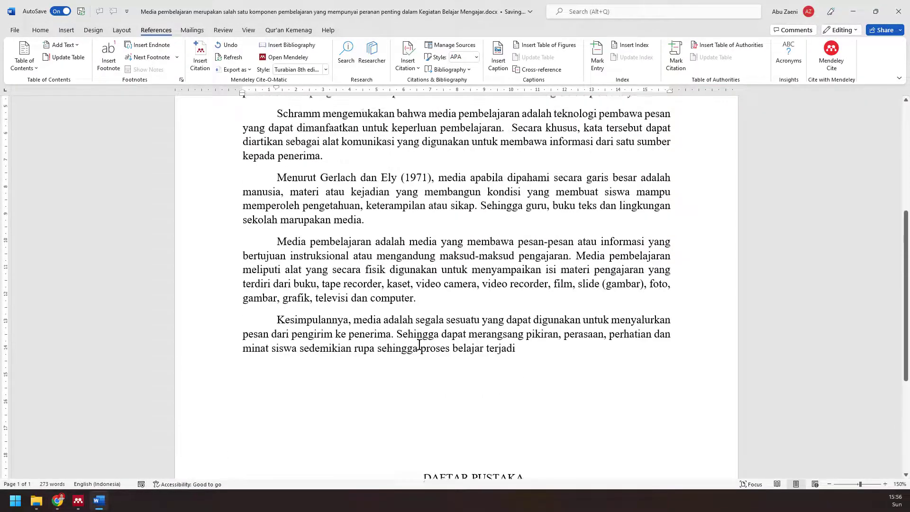
{"action": "scroll", "coordinate": [419, 346], "scroll_direction": "up", "scroll_amount": 5}
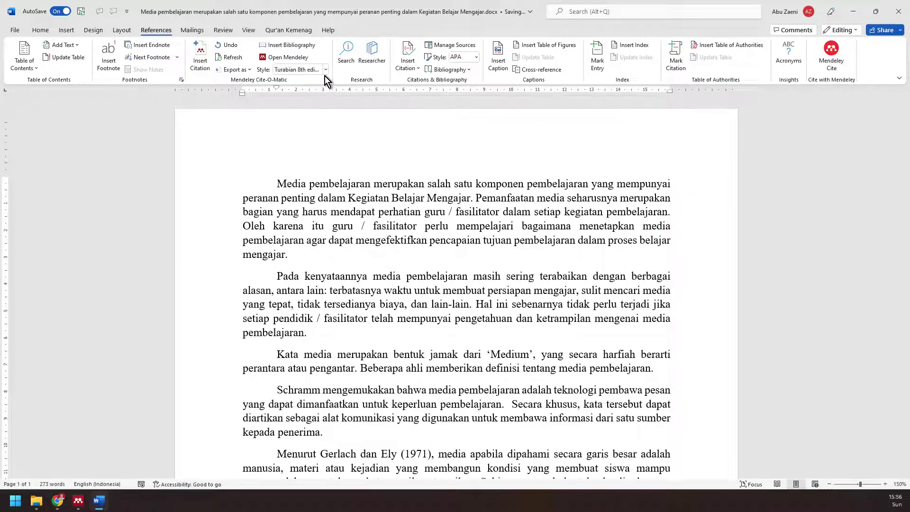
- Confirm the Turabian 8th edition citation style and place the cursor after 'mengajar.' in paragraph one
{"action": "left_click", "coordinate": [326, 71]}
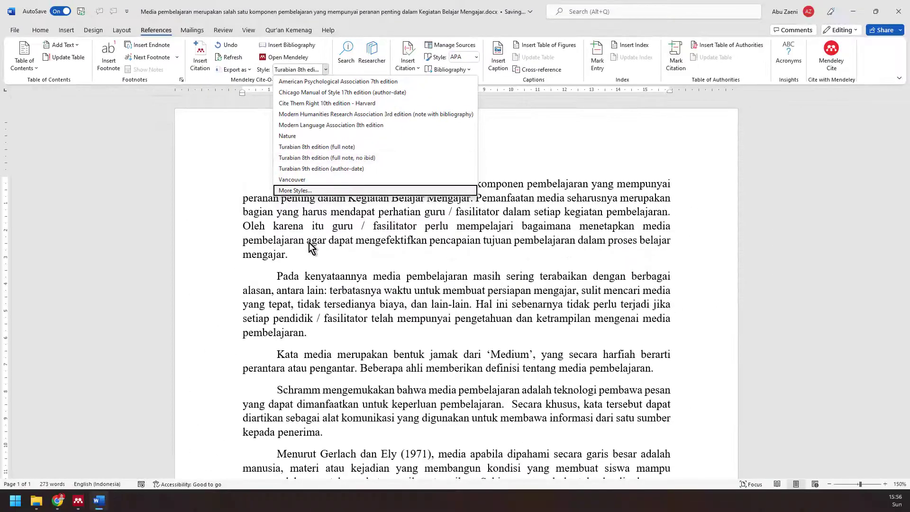
{"action": "left_click", "coordinate": [292, 341]}
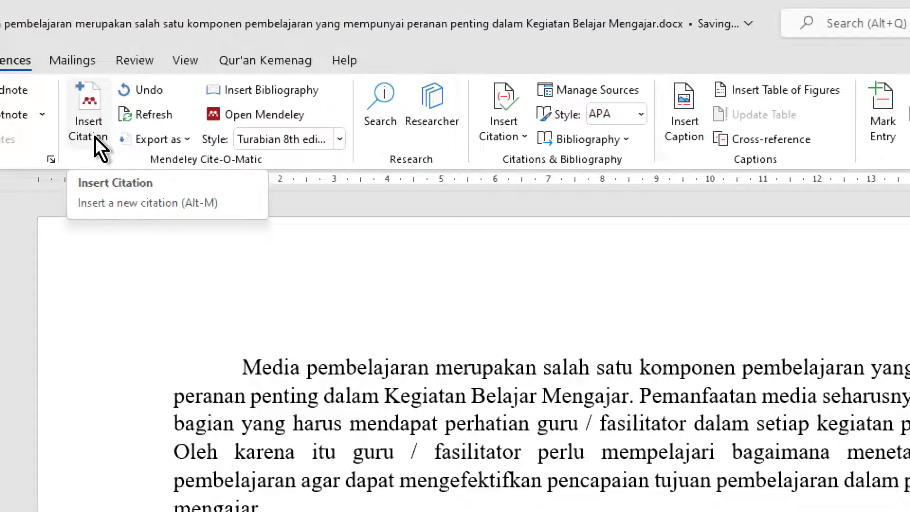
- Search 'lia por' and cite 'Analisis pemanfaatan media pembelajaran IPA SD' as footnote 1 after 'mengajar.'
{"action": "left_click", "coordinate": [95, 137]}
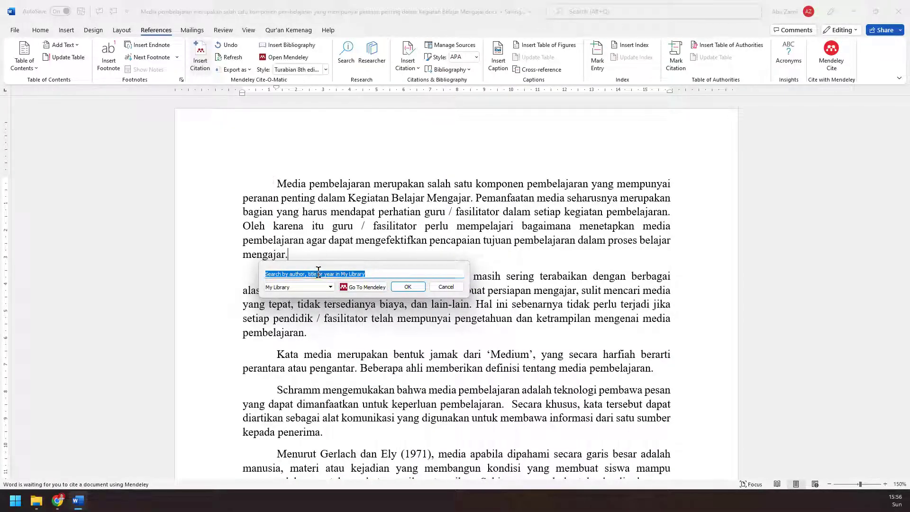
{"action": "left_click_drag", "start_coordinate": [320, 269], "coordinate": [332, 148]}
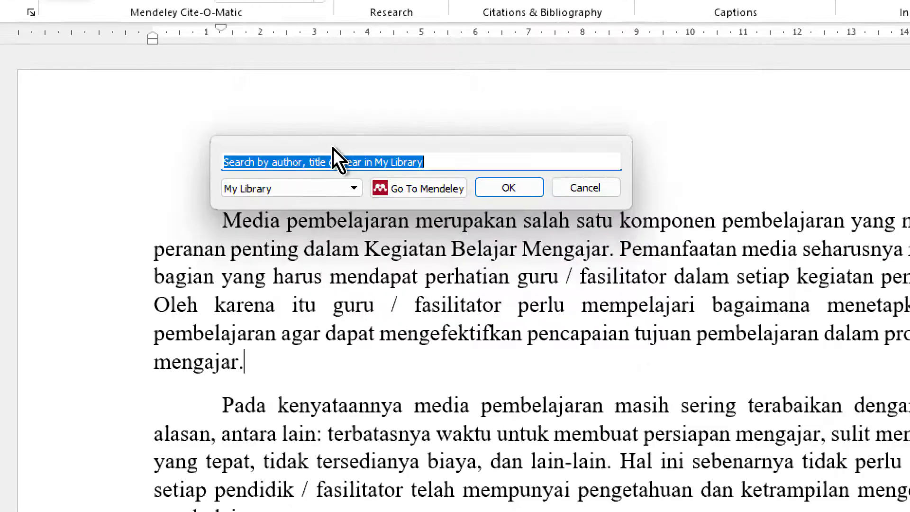
{"action": "left_click", "coordinate": [270, 162]}
{"action": "left_click_drag", "start_coordinate": [475, 161], "coordinate": [198, 142]}
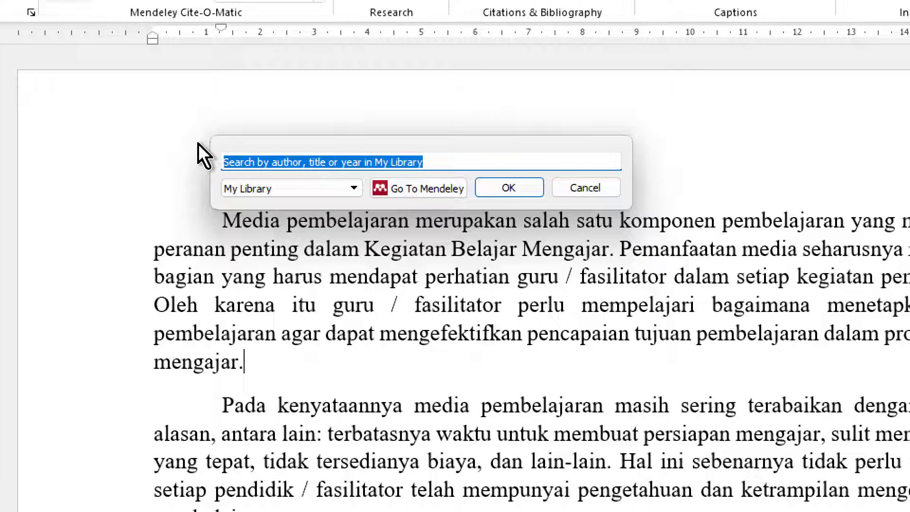
{"action": "type", "text": "media"}
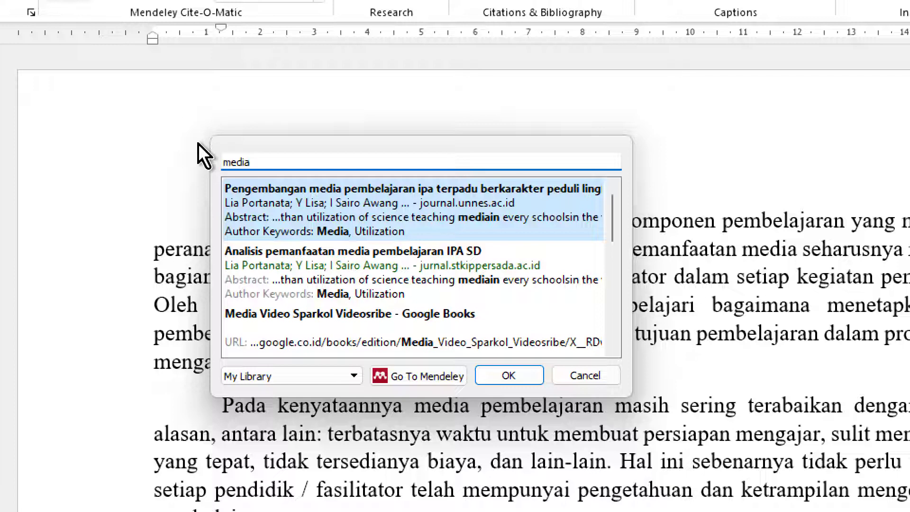
{"action": "key", "text": "BackSpace"}
{"action": "key", "text": "BackSpace"}
{"action": "key", "text": "BackSpace"}
{"action": "key", "text": "BackSpace"}
{"action": "key", "text": "BackSpace"}
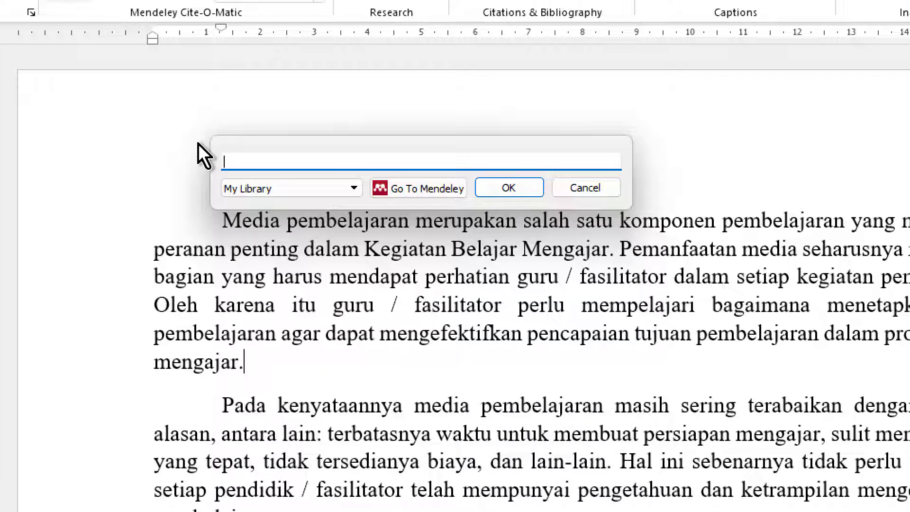
{"action": "type", "text": "lia por"}
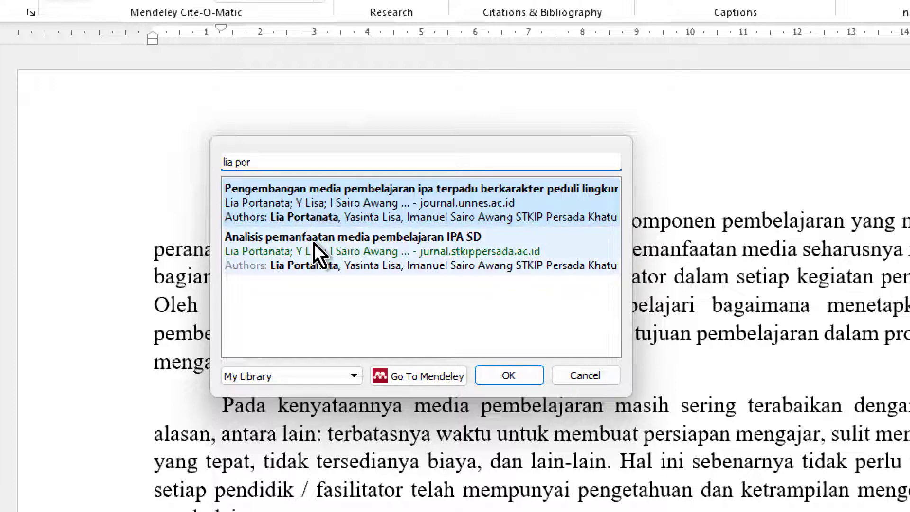
{"action": "left_click", "coordinate": [318, 268]}
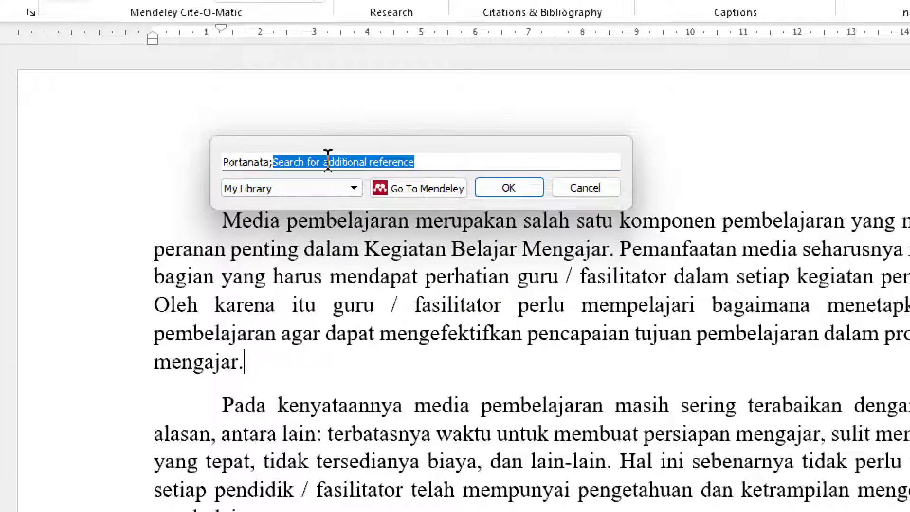
{"action": "left_click", "coordinate": [529, 192]}
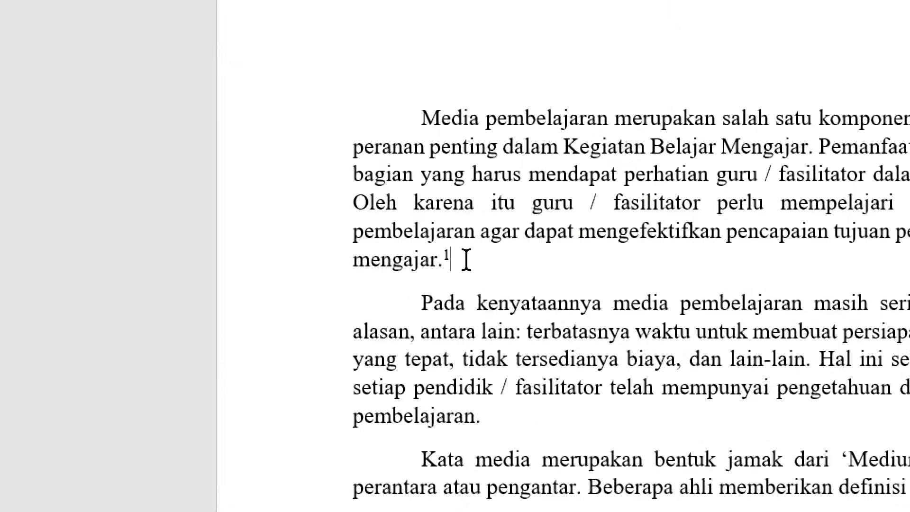
- Add an empty line above DAFTAR PUSTAKA, then place the cursor after 'lain-lain.' in paragraph two
{"action": "scroll", "coordinate": [482, 306], "scroll_direction": "down", "scroll_amount": 15}
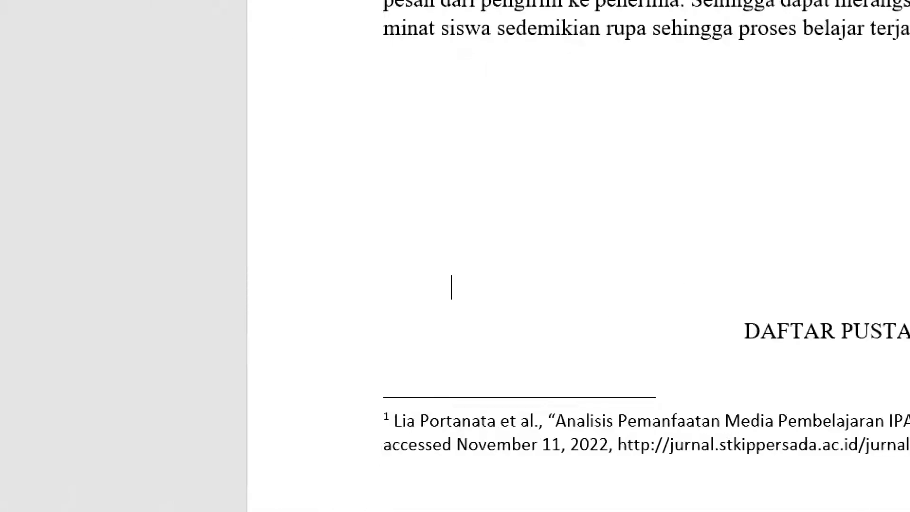
{"action": "key", "text": "Return"}
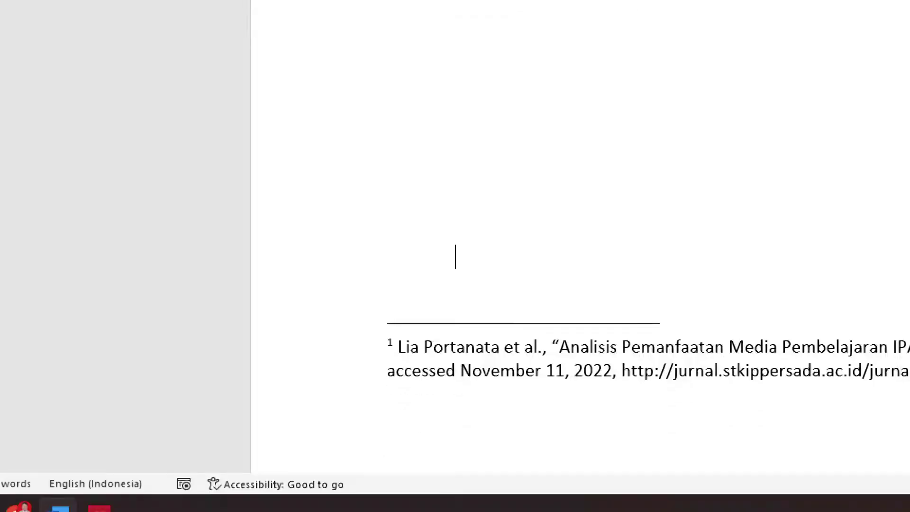
{"action": "scroll", "coordinate": [573, 150], "scroll_direction": "down", "scroll_amount": 5}
{"action": "scroll", "coordinate": [573, 151], "scroll_direction": "up", "scroll_amount": 2}
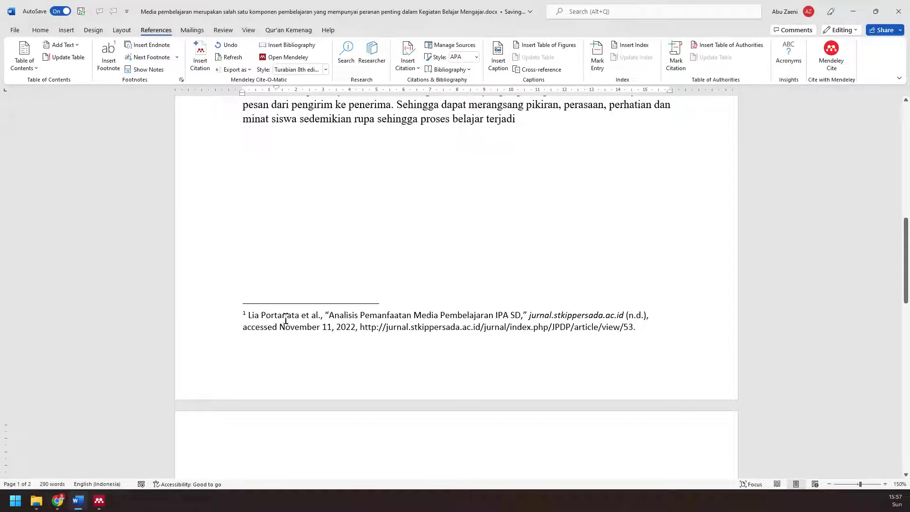
{"action": "scroll", "coordinate": [287, 321], "scroll_direction": "up", "scroll_amount": 4}
{"action": "scroll", "coordinate": [286, 319], "scroll_direction": "up", "scroll_amount": 8}
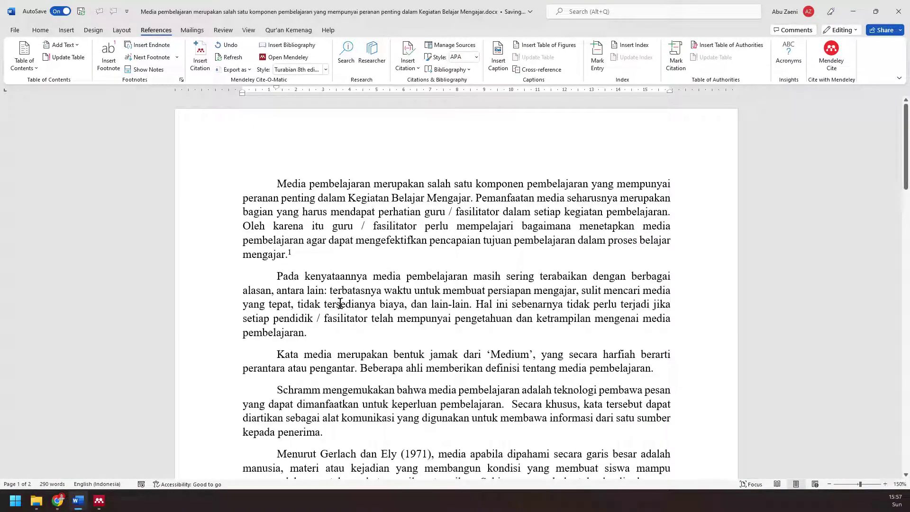
{"action": "left_click", "coordinate": [472, 304]}
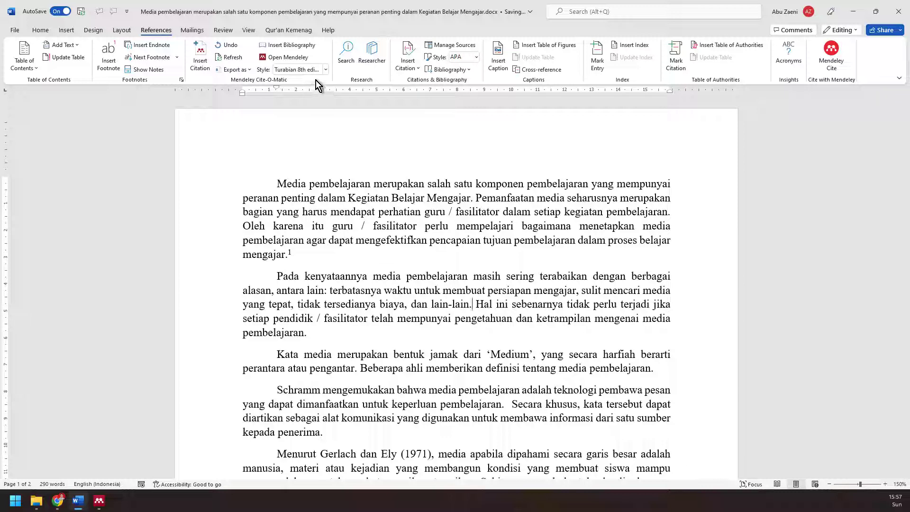
- Start a Mendeley citation after 'lain-lain.' and switch to the Mendeley library to choose its source
{"action": "left_click", "coordinate": [201, 59]}
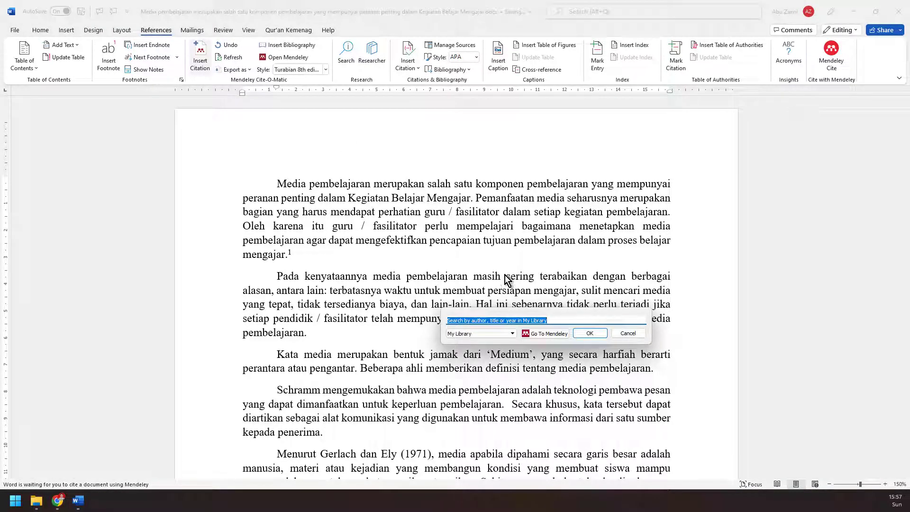
{"action": "left_click_drag", "start_coordinate": [547, 314], "coordinate": [477, 289]}
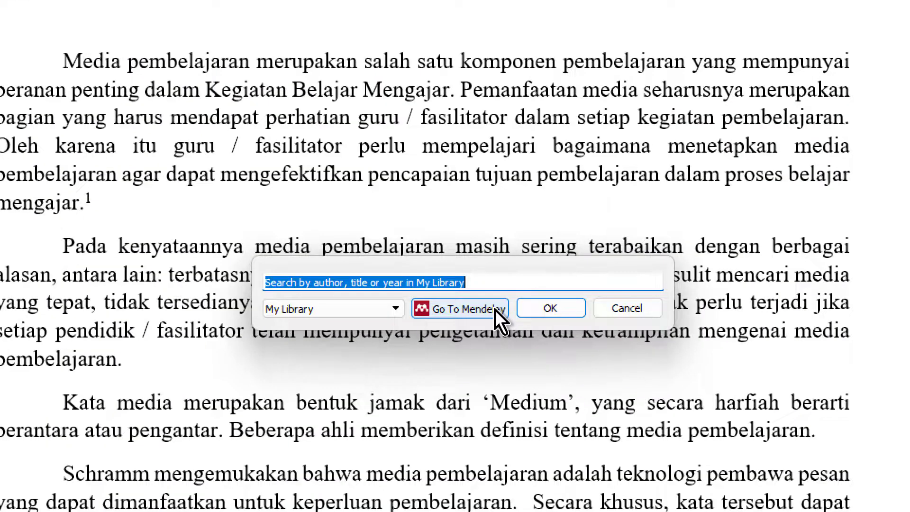
{"action": "left_click", "coordinate": [465, 309]}
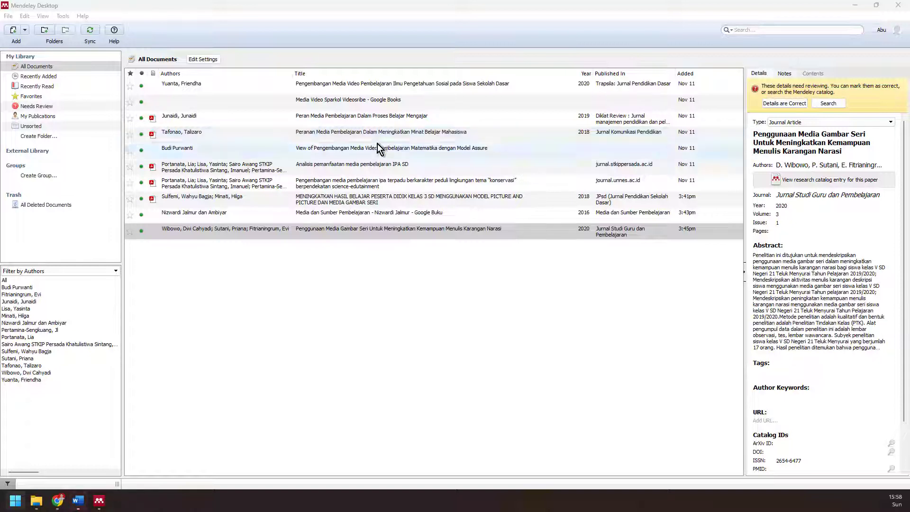
- Cancel the pending citation attempt and close Mendeley Desktop, returning to the essay
{"action": "left_click", "coordinate": [194, 155]}
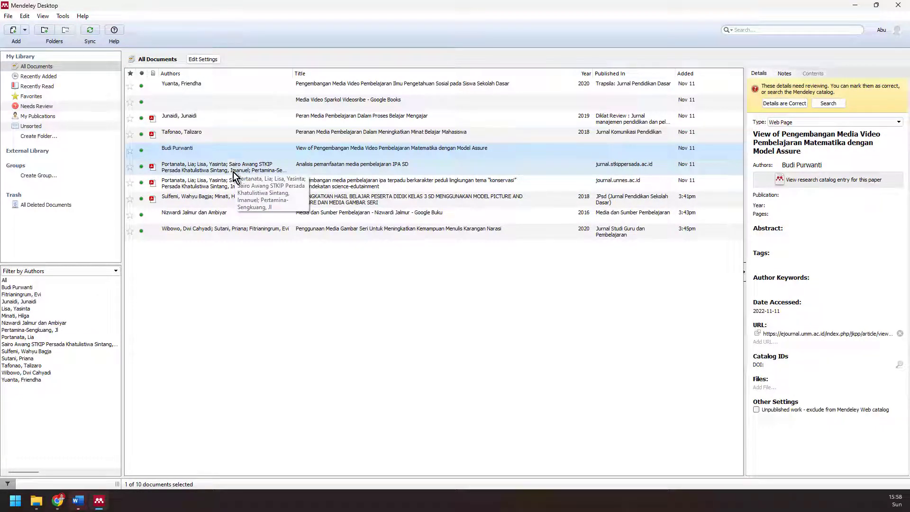
{"action": "left_click", "coordinate": [78, 500]}
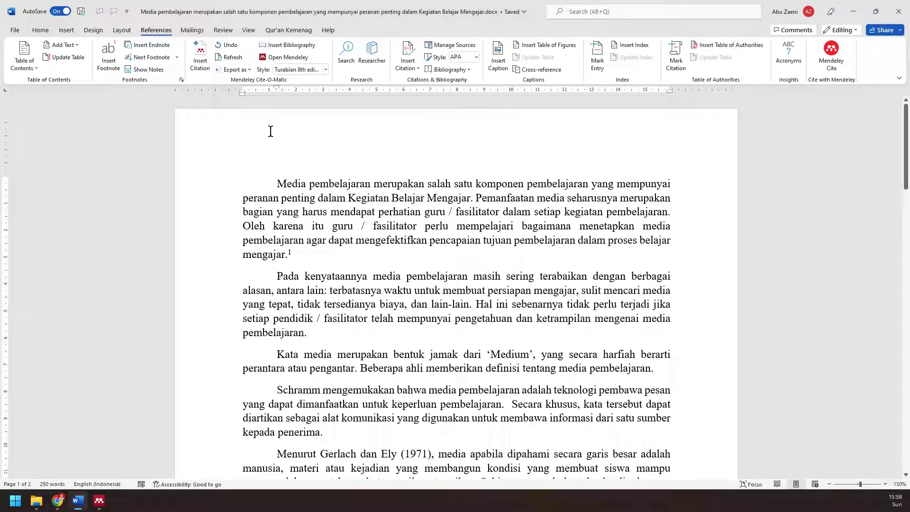
{"action": "left_click", "coordinate": [205, 61]}
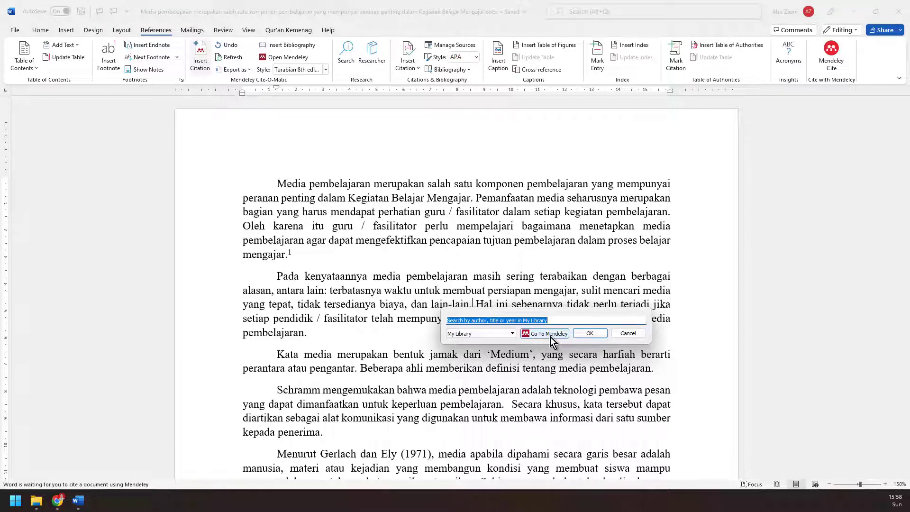
{"action": "left_click", "coordinate": [551, 336]}
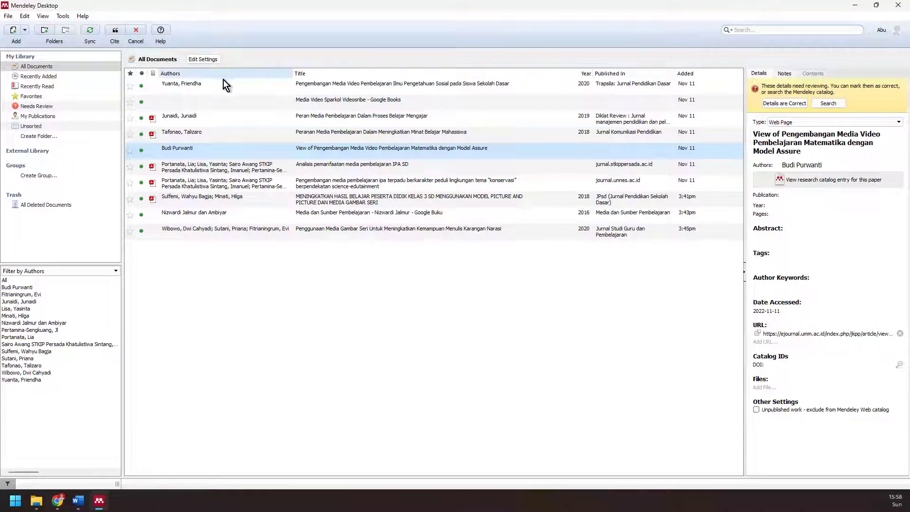
{"action": "left_click", "coordinate": [134, 30]}
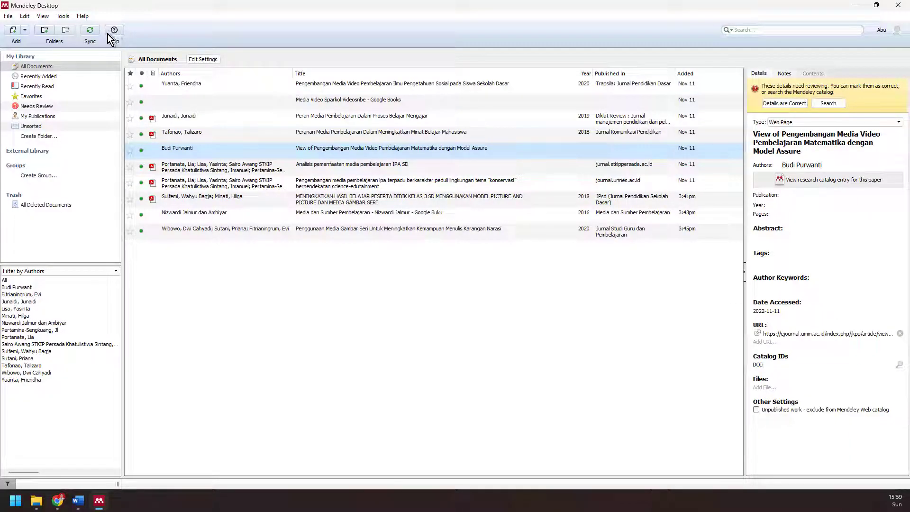
{"action": "left_click", "coordinate": [898, 5]}
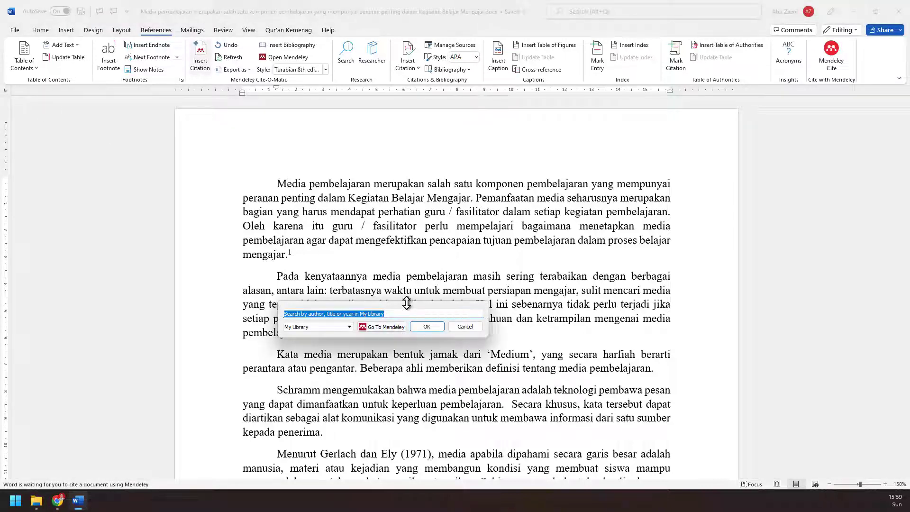
- Cite the Model Assure mathematics video web page from the Mendeley library as footnote 2
{"action": "left_click", "coordinate": [384, 326]}
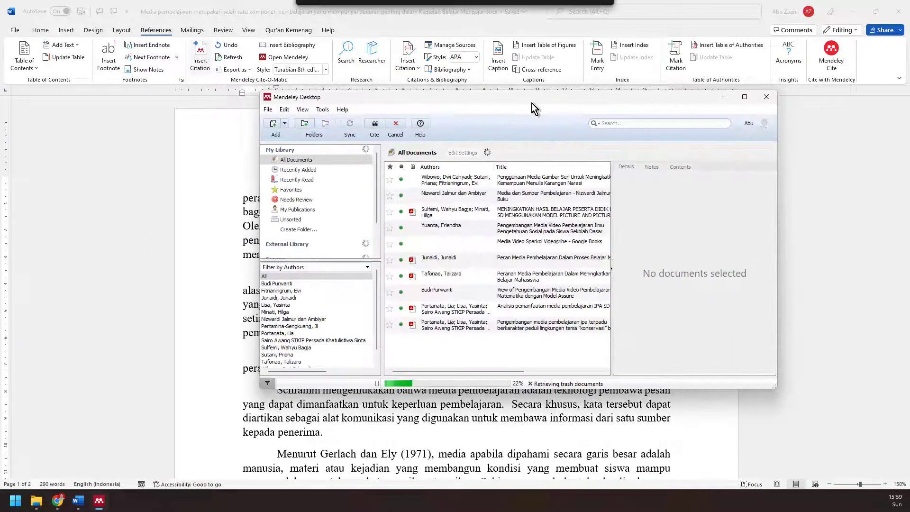
{"action": "left_click_drag", "start_coordinate": [533, 103], "coordinate": [523, 104]}
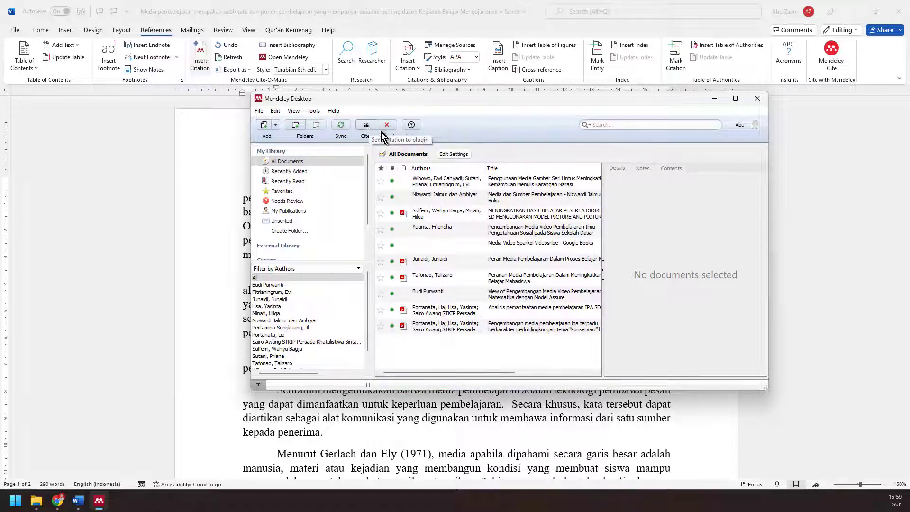
{"action": "left_click", "coordinate": [457, 297]}
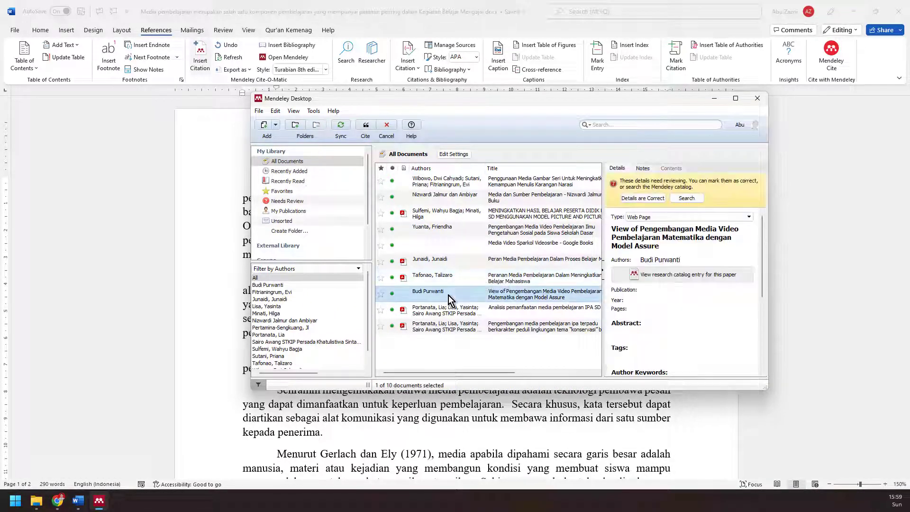
{"action": "left_click", "coordinate": [366, 125]}
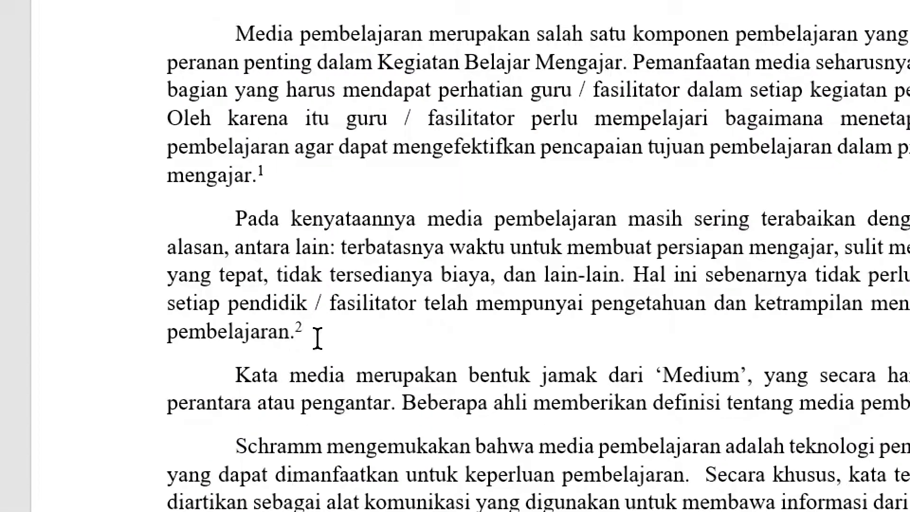
- Review footnotes 1 and 2, then place the cursor on the blank line under DAFTAR PUSTAKA
{"action": "scroll", "coordinate": [320, 334], "scroll_direction": "down", "scroll_amount": 4}
{"action": "scroll", "coordinate": [331, 469], "scroll_direction": "down", "scroll_amount": 10}
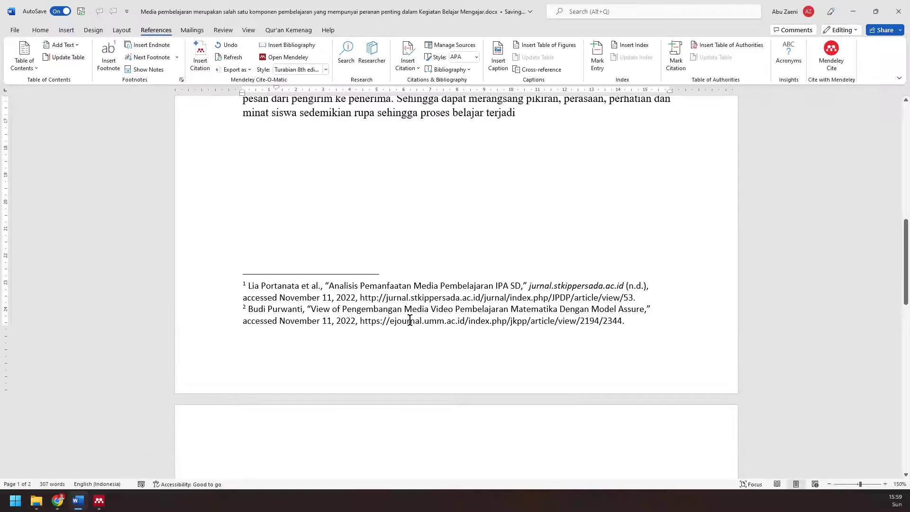
{"action": "scroll", "coordinate": [410, 321], "scroll_direction": "up", "scroll_amount": 3}
{"action": "scroll", "coordinate": [412, 320], "scroll_direction": "down", "scroll_amount": 7}
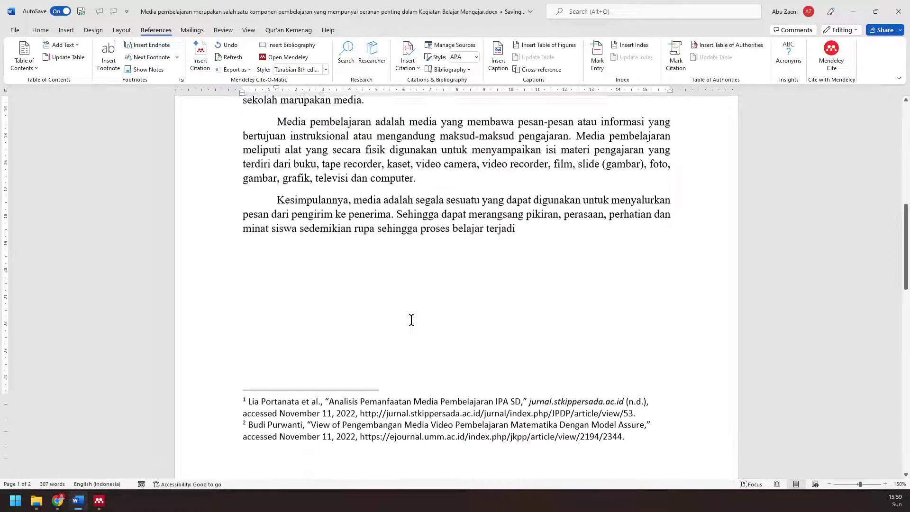
{"action": "left_click", "coordinate": [489, 322]}
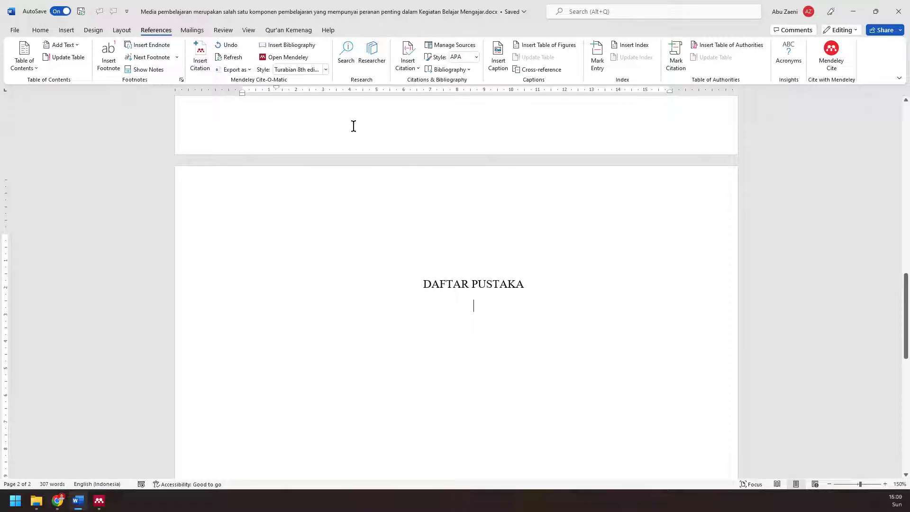
- Insert the two-entry Mendeley bibliography under DAFTAR PUSTAKA and scroll back up toward 'computer.'
{"action": "left_click", "coordinate": [282, 48]}
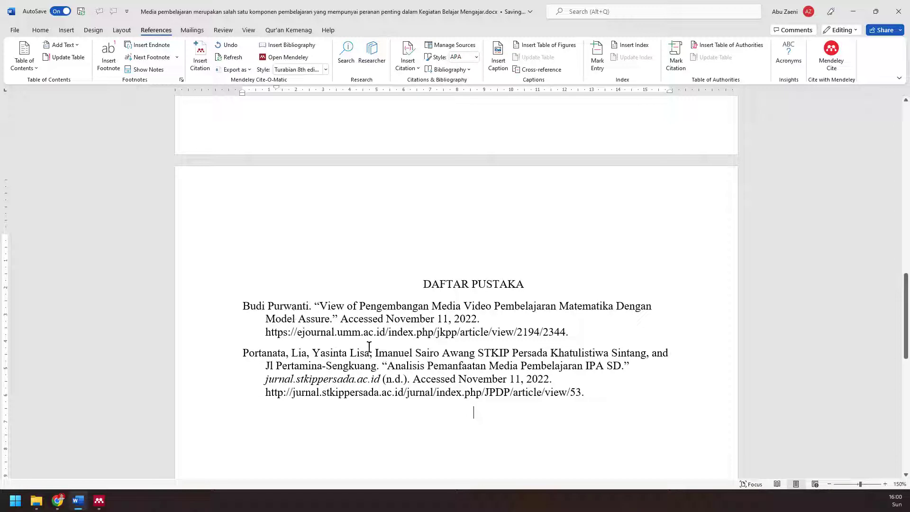
{"action": "scroll", "coordinate": [455, 350], "scroll_direction": "up", "scroll_amount": 8}
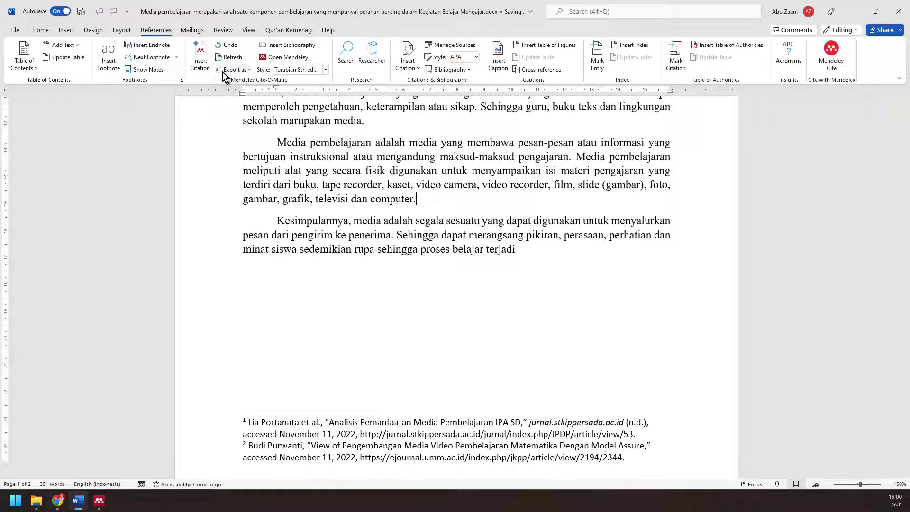
- Search 'med' and cite 'Pengembangan media pembelajaran IPA terpadu' as footnote 3 after 'computer.'
{"action": "left_click", "coordinate": [207, 64]}
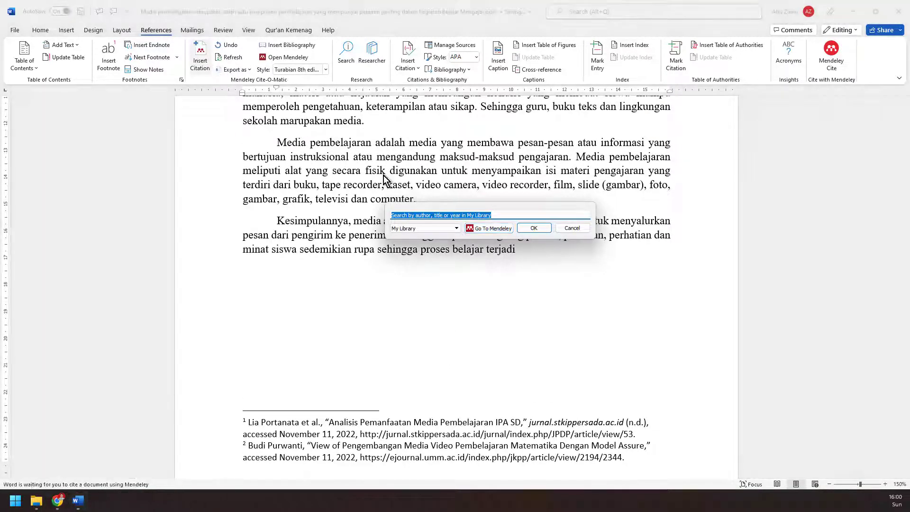
{"action": "type", "text": "media"}
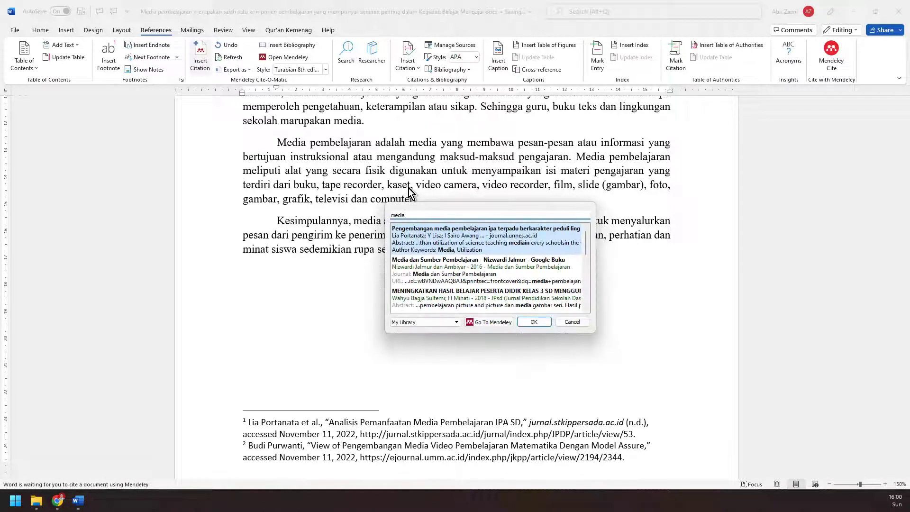
{"action": "left_click", "coordinate": [494, 244]}
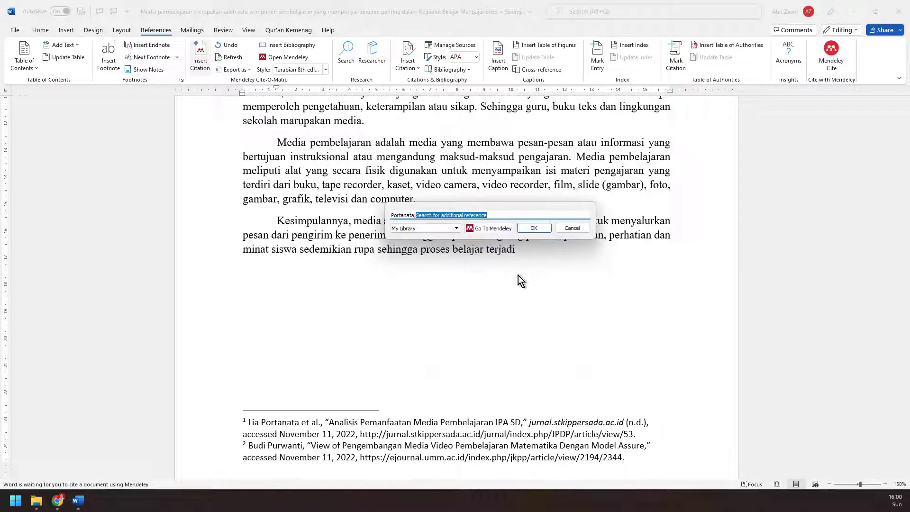
{"action": "left_click", "coordinate": [523, 231]}
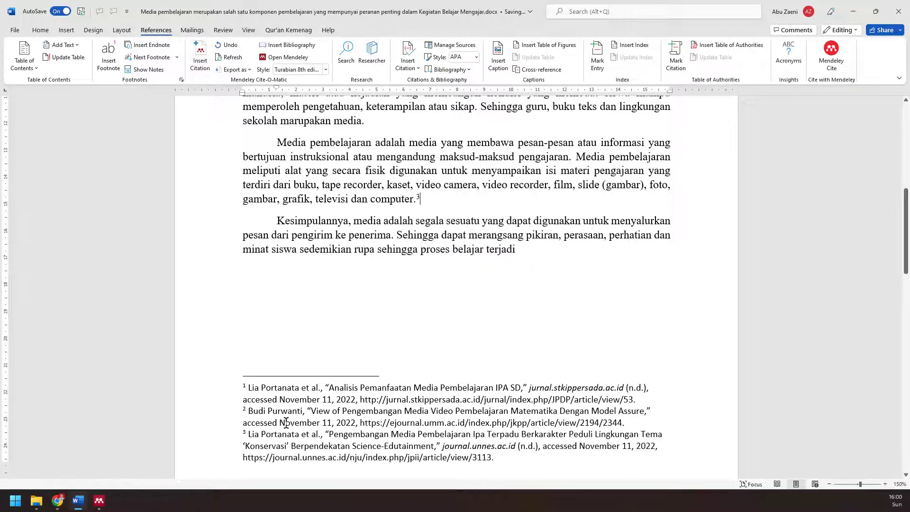
{"action": "scroll", "coordinate": [289, 430], "scroll_direction": "down", "scroll_amount": 2}
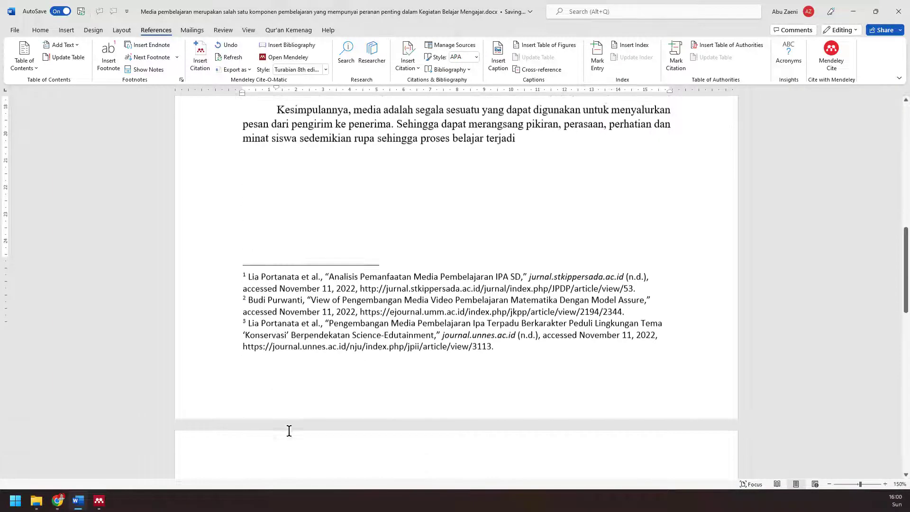
{"action": "scroll", "coordinate": [289, 431], "scroll_direction": "down", "scroll_amount": 6}
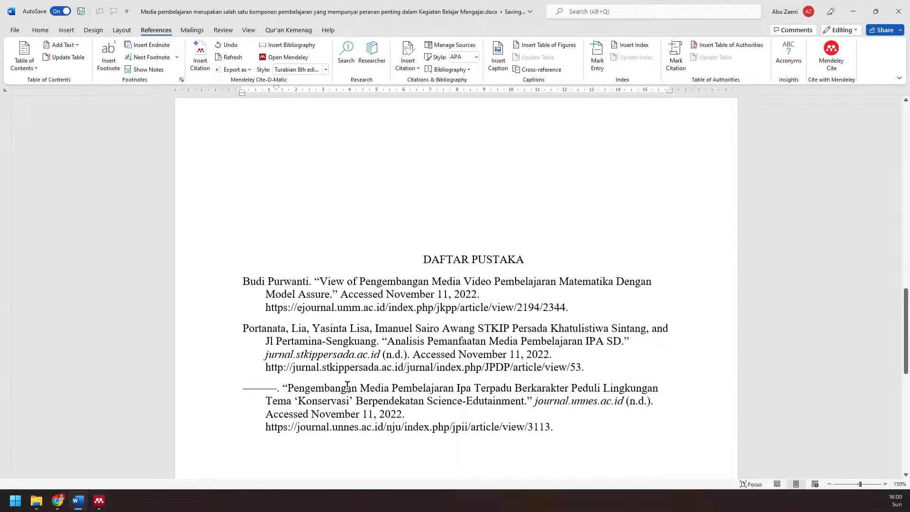